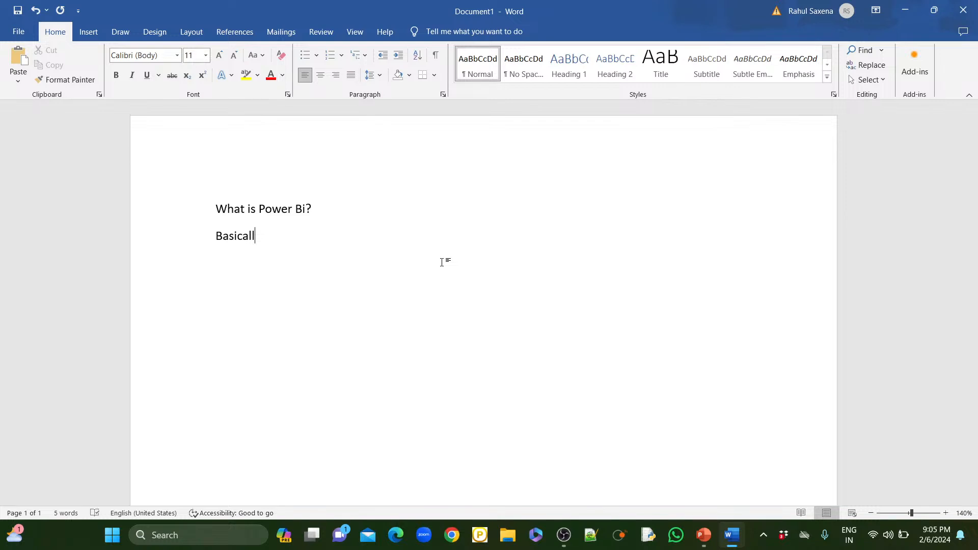
Complete the sentence under the heading as "Basically power bi is a data visualization tool." and start a new line
{"action": "type", "text": "y power bi is a data vis"}
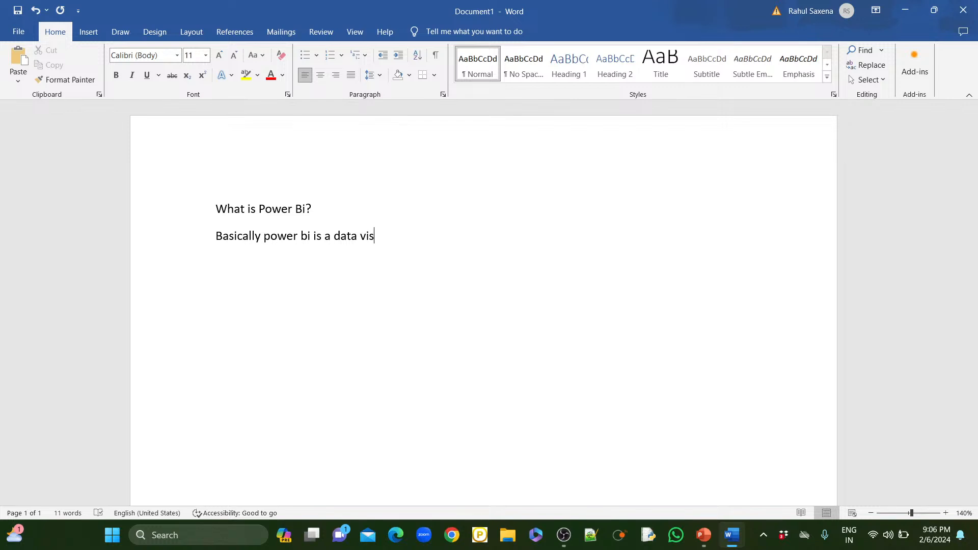
{"action": "type", "text": "ualization tool."}
{"action": "key", "text": "Return"}
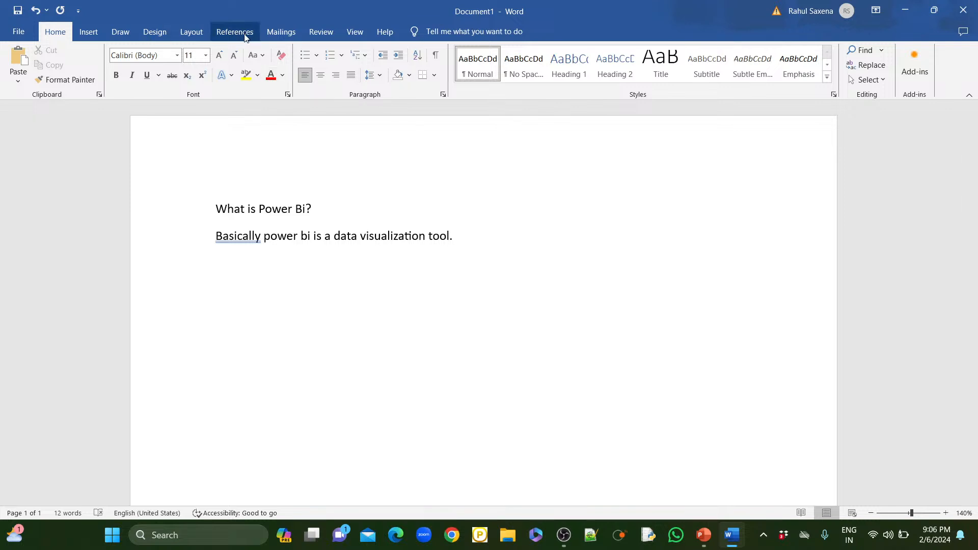
Draw a text box about 3.77" wide and 1.15" high below the sentence
{"action": "left_click", "coordinate": [92, 38]}
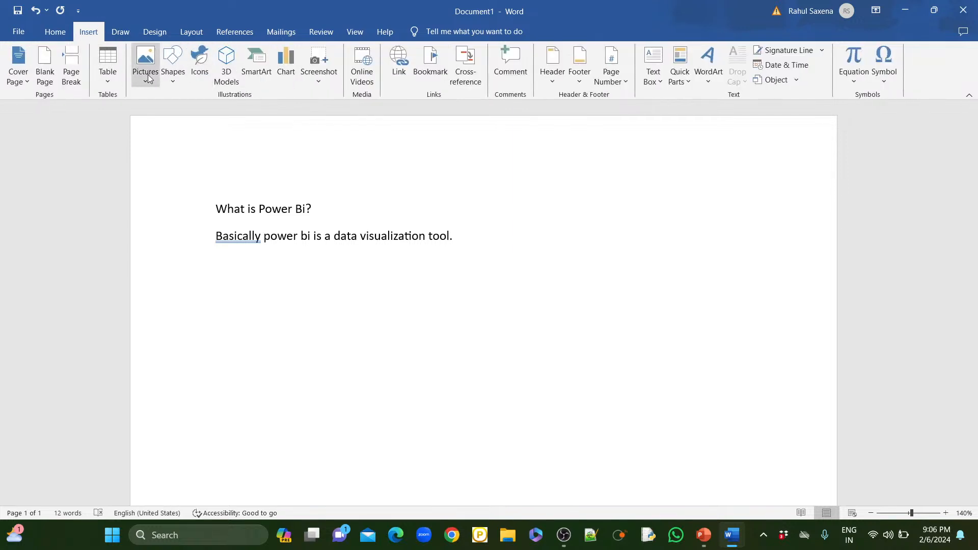
{"action": "left_click", "coordinate": [180, 62]}
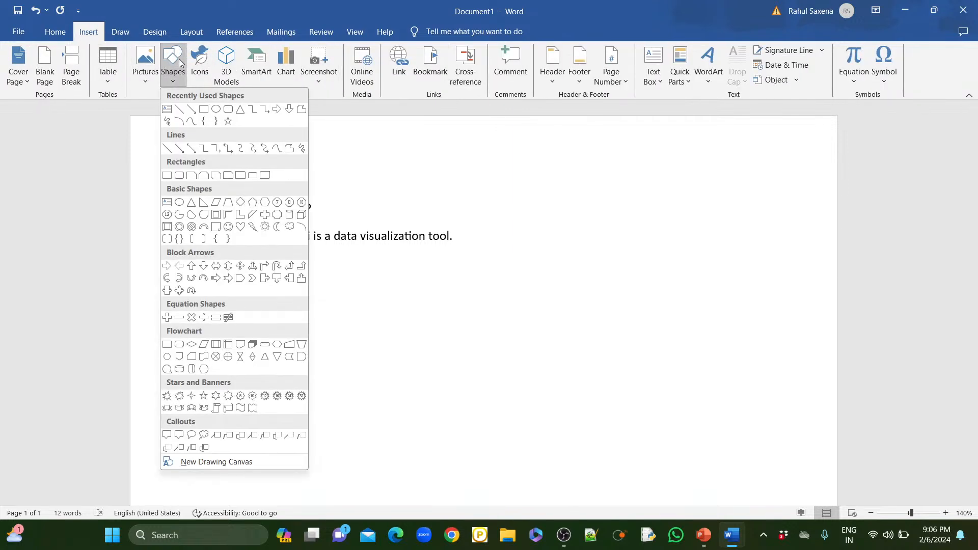
{"action": "left_click", "coordinate": [170, 110]}
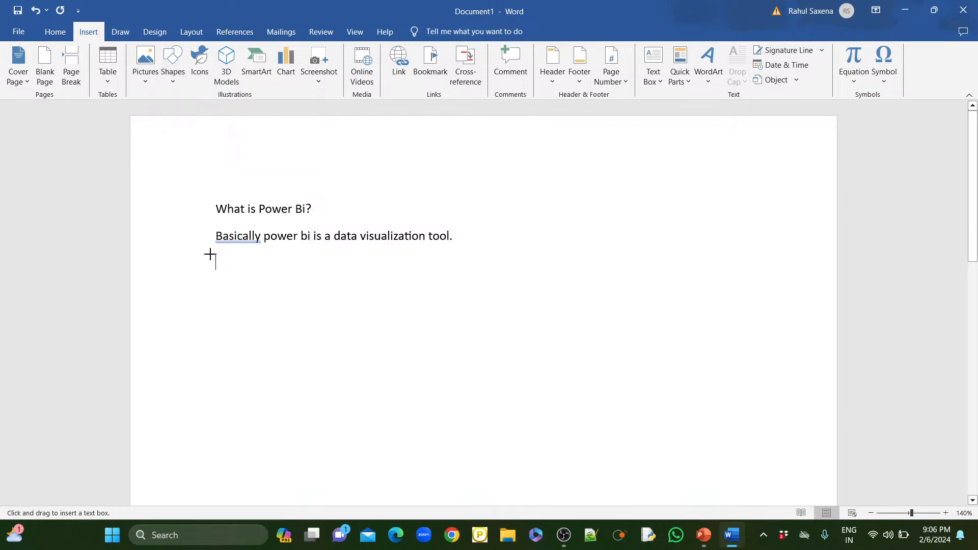
{"action": "left_click_drag", "start_coordinate": [215, 256], "coordinate": [538, 355]}
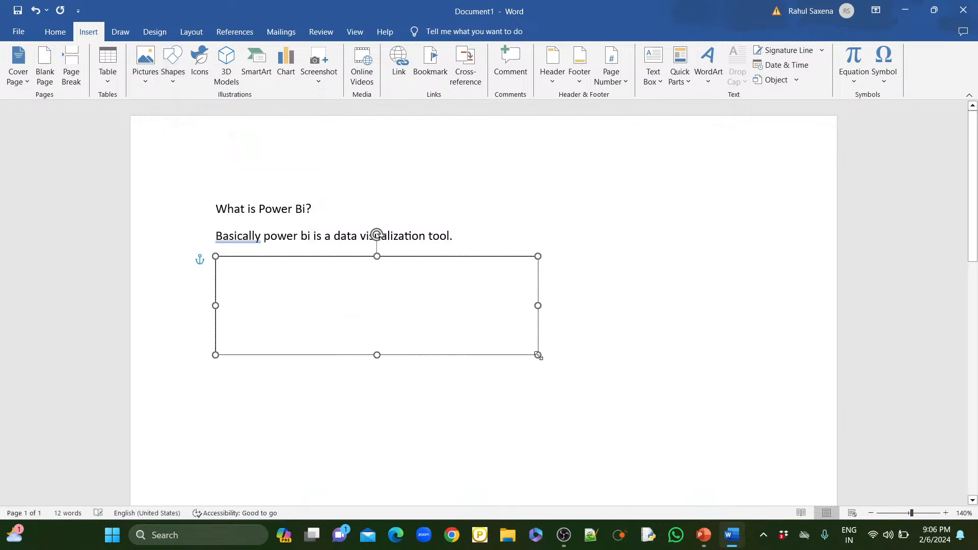
Correct the flagged word at the start of the sentence to "Basically," using the grammar suggestion
{"action": "left_click", "coordinate": [242, 237]}
{"action": "right_click", "coordinate": [243, 238]}
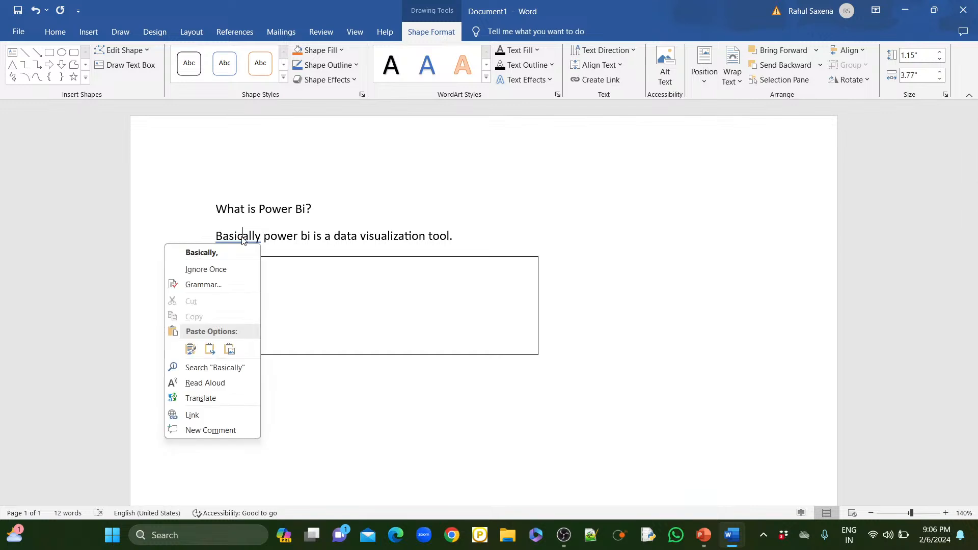
{"action": "key", "text": "Escape"}
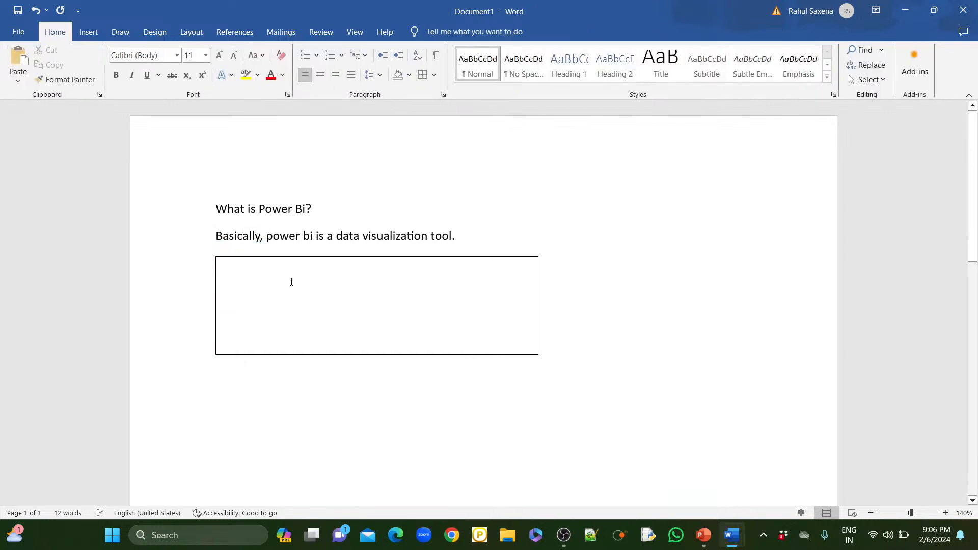
Enter "Data visu-> Data Analysis" as the first line in the text box
{"action": "left_click", "coordinate": [289, 280]}
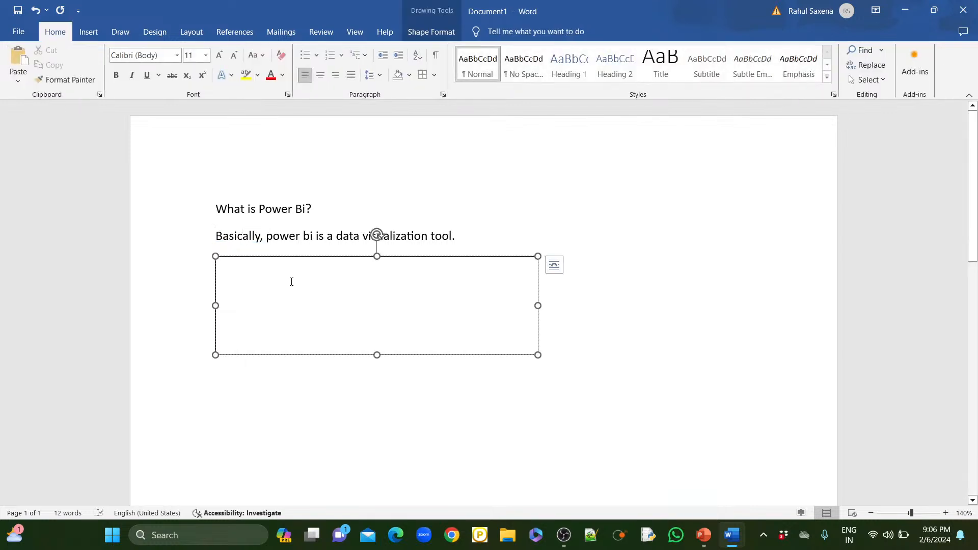
{"action": "type", "text": "Data"}
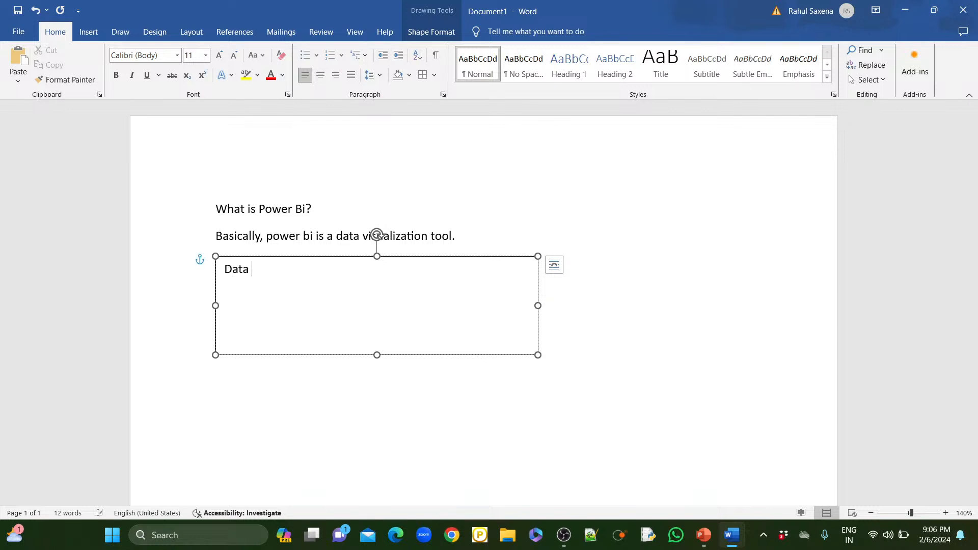
{"action": "type", "text": " visu-> Data Analy"}
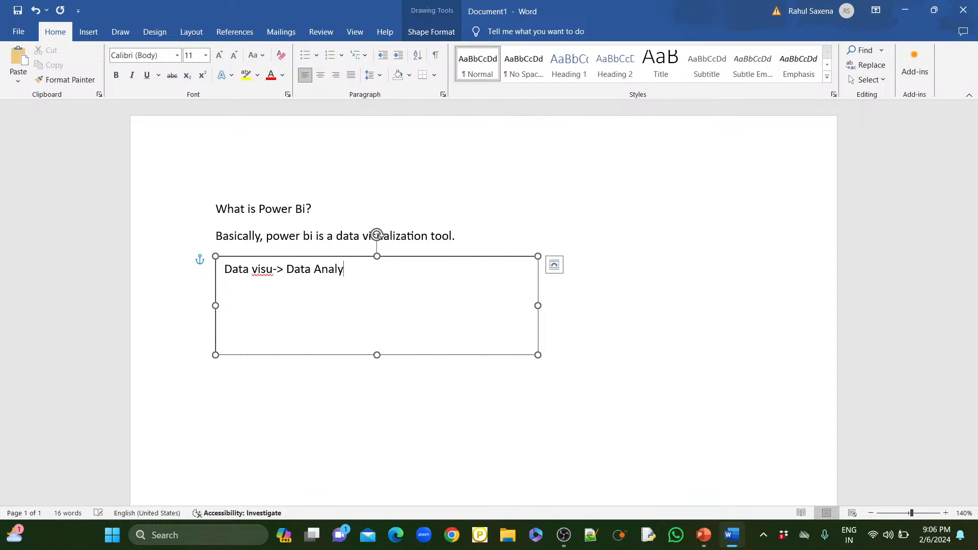
{"action": "type", "text": "sis"}
{"action": "key", "text": "Return"}
Add the second line "Data Transfor->data model-> data visu." to the text box and select it
{"action": "type", "text": "\\"}
{"action": "key", "text": "BackSpace"}
{"action": "type", "text": "Data Transfor"}
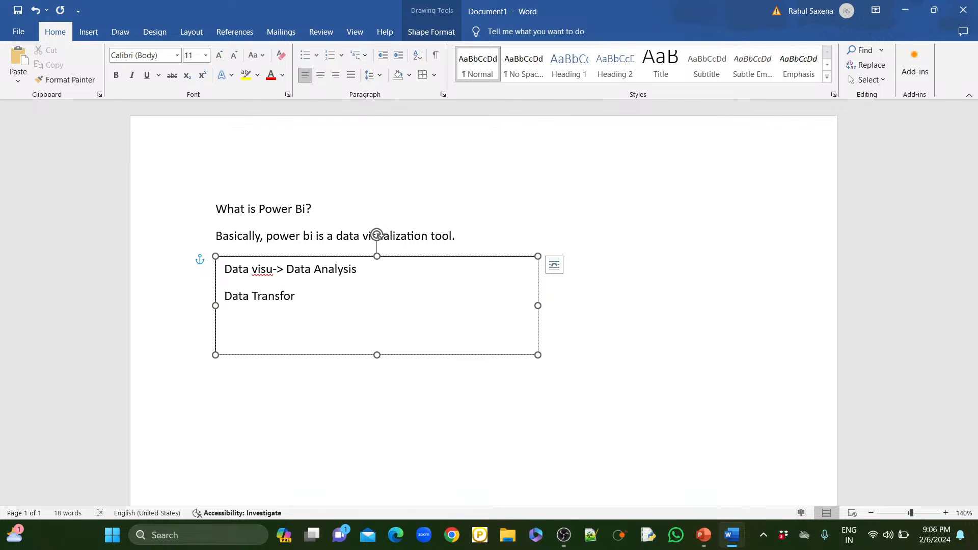
{"action": "type", "text": "->data"}
{"action": "key", "text": "BackSpace"}
{"action": "key", "text": "BackSpace"}
{"action": "key", "text": "BackSpace"}
{"action": "key", "text": "BackSpace"}
{"action": "key", "text": "BackSpace"}
{"action": "type", "text": ">data model"}
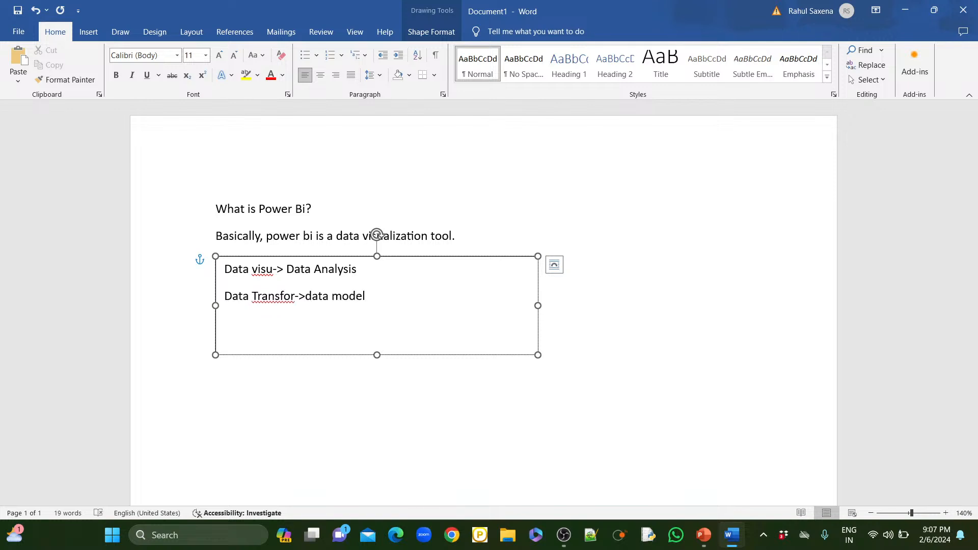
{"action": "type", "text": "-> data visu."}
{"action": "left_click_drag", "start_coordinate": [227, 295], "coordinate": [430, 307]}
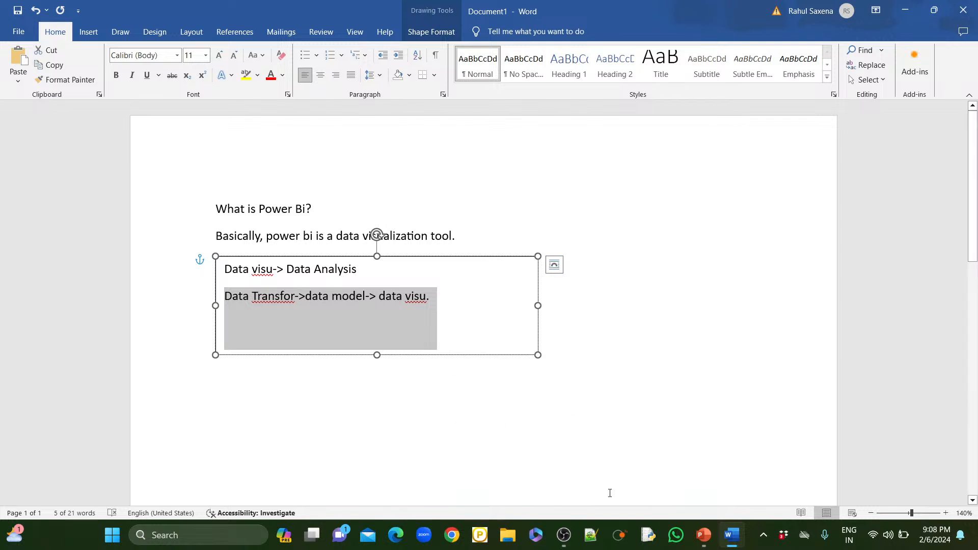
Switch to Chrome, open powerbi.microsoft.com and look over the Power BI product overview
{"action": "left_click", "coordinate": [452, 536]}
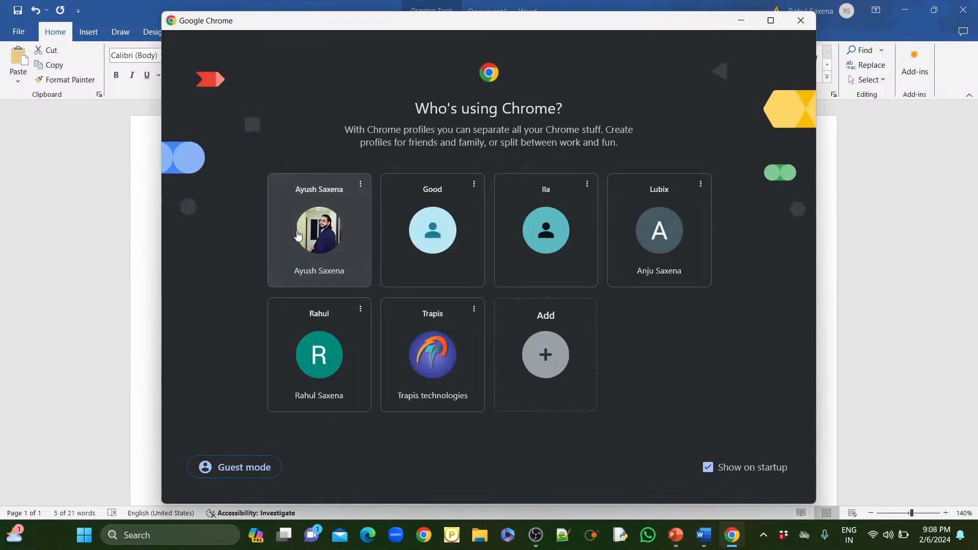
{"action": "left_click", "coordinate": [298, 234]}
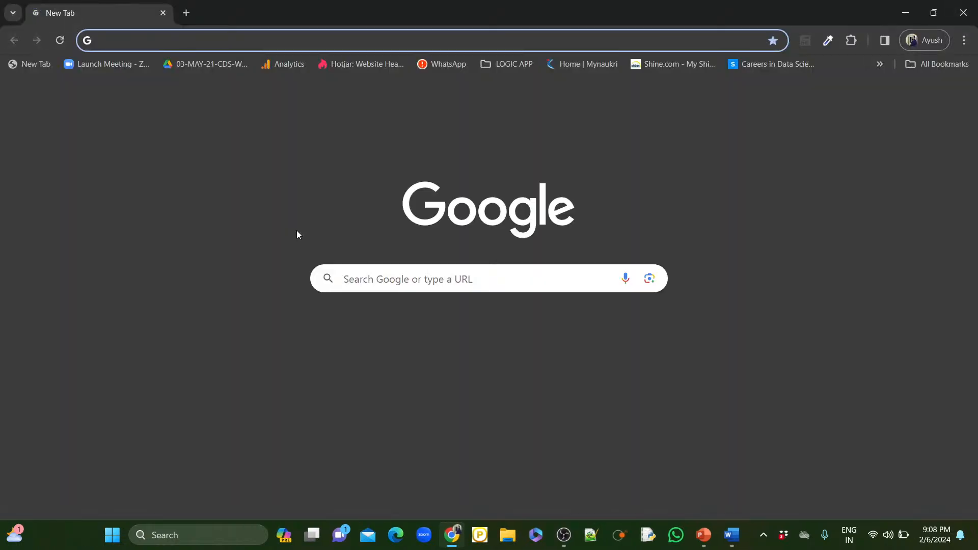
{"action": "type", "text": "pow"}
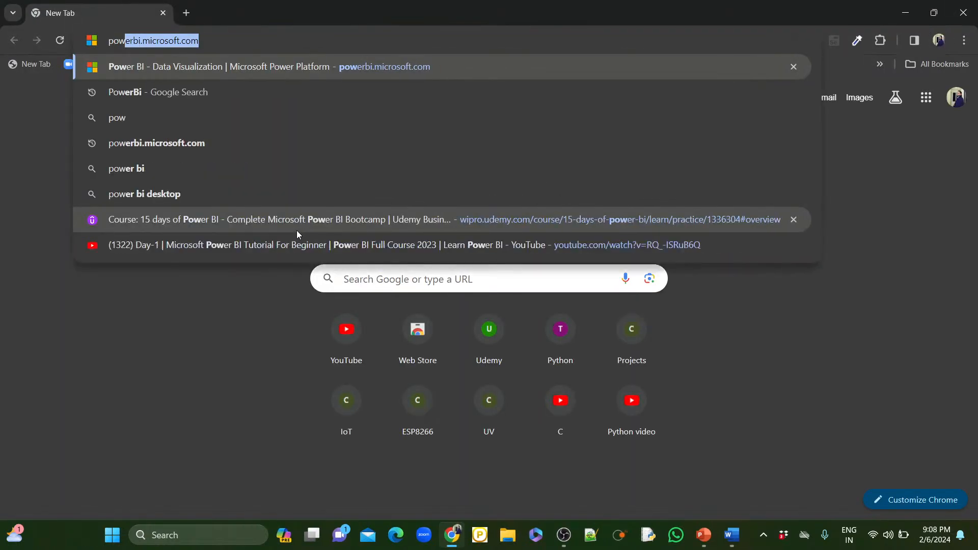
{"action": "key", "text": "Return"}
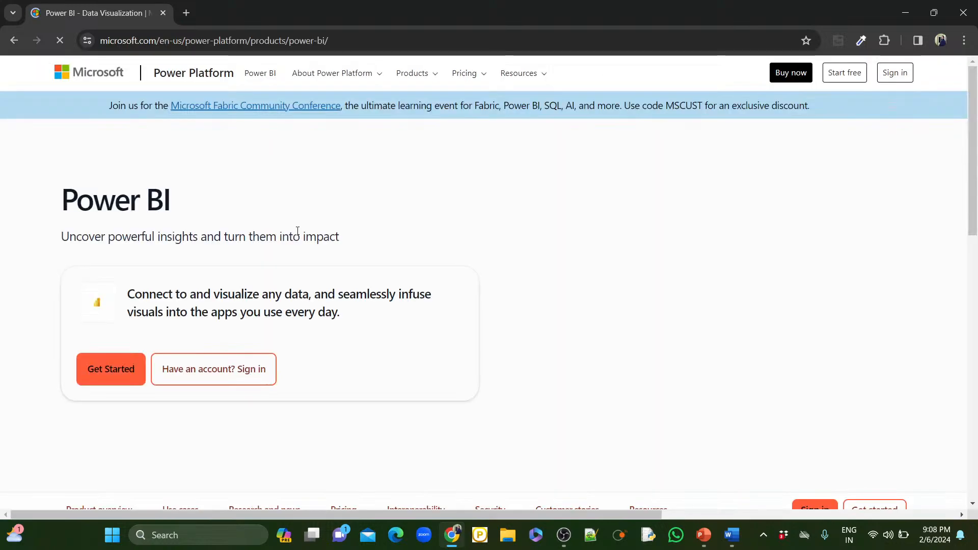
{"action": "scroll", "coordinate": [385, 305], "scroll_direction": "down", "scroll_amount": 3}
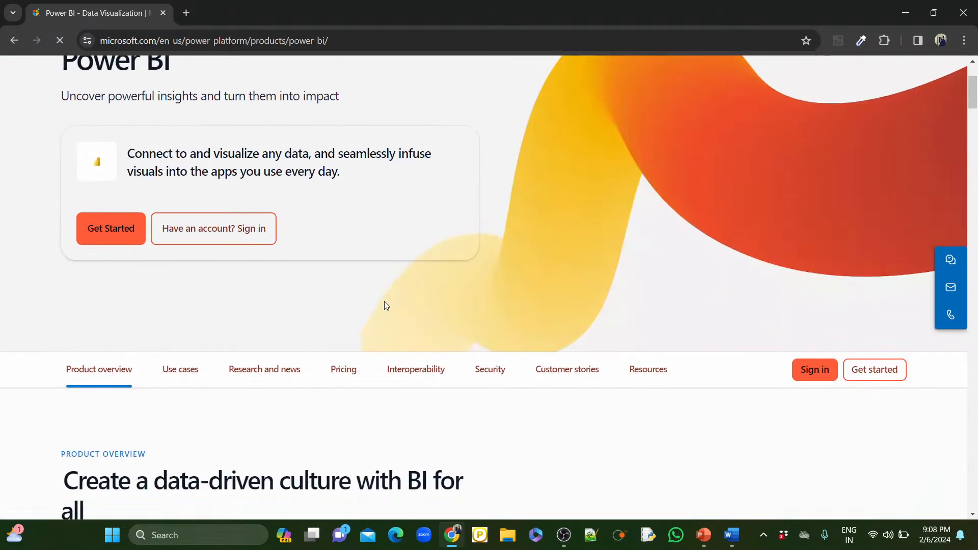
{"action": "scroll", "coordinate": [386, 304], "scroll_direction": "down", "scroll_amount": 10}
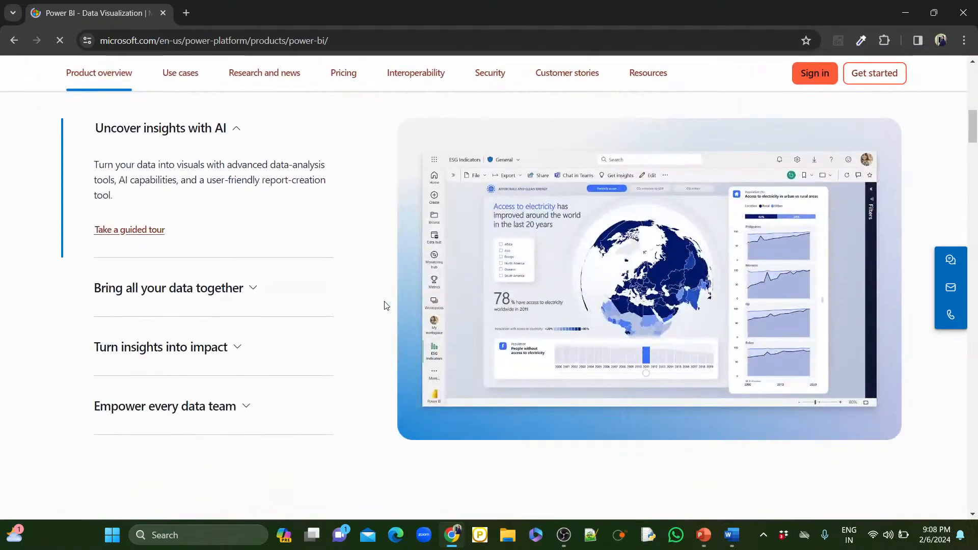
{"action": "scroll", "coordinate": [385, 304], "scroll_direction": "up", "scroll_amount": 12}
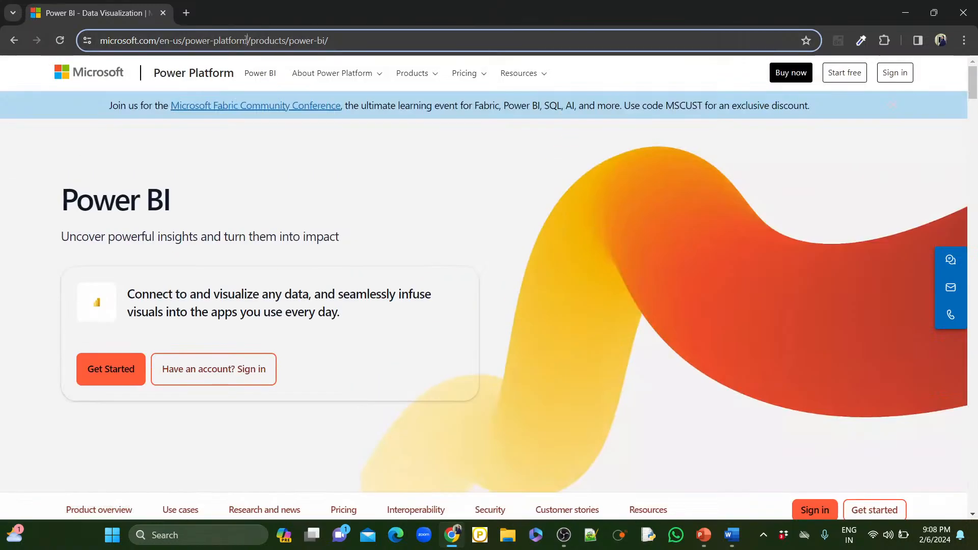
Search the web for "download power bi desktop"
{"action": "left_click", "coordinate": [246, 40]}
{"action": "type", "text": "downlo"}
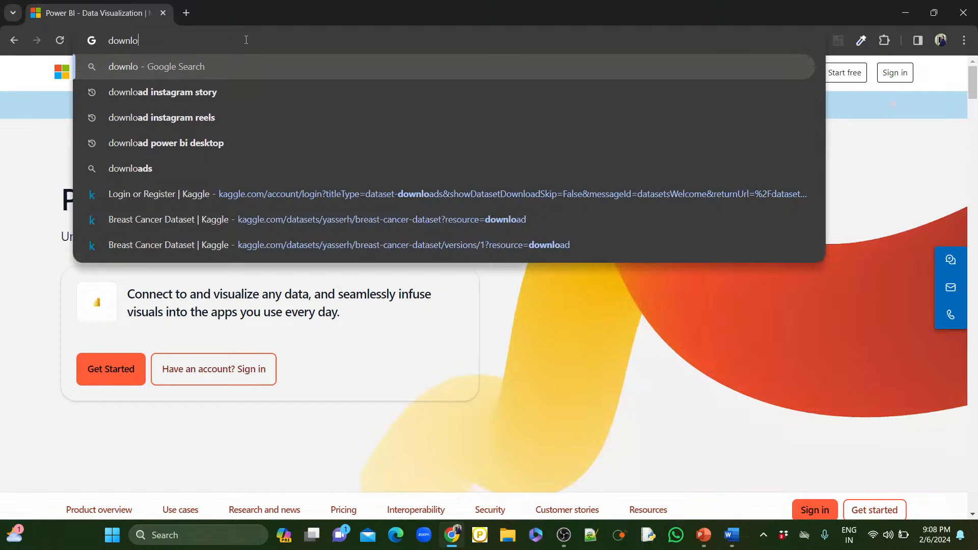
{"action": "type", "text": "ad power"}
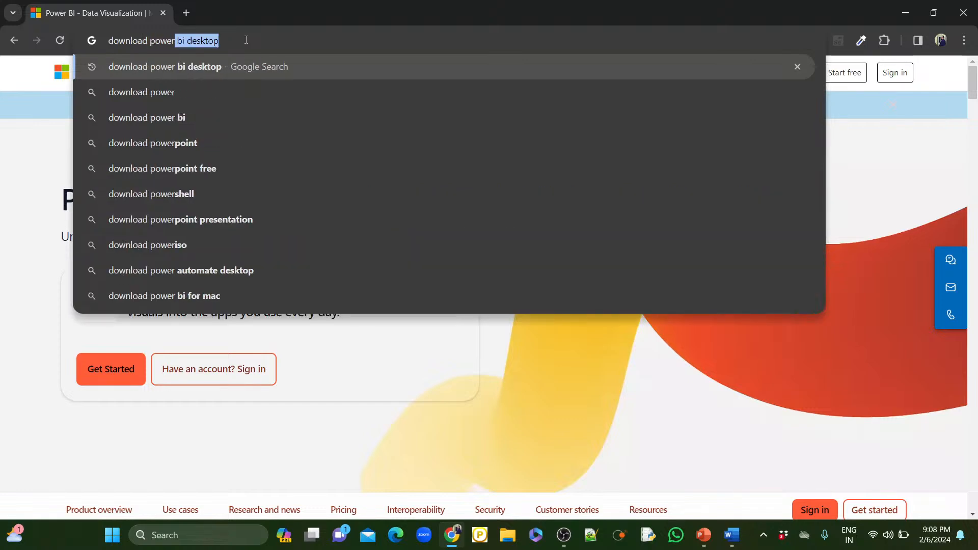
{"action": "type", "text": " Bi"}
{"action": "key", "text": "Return"}
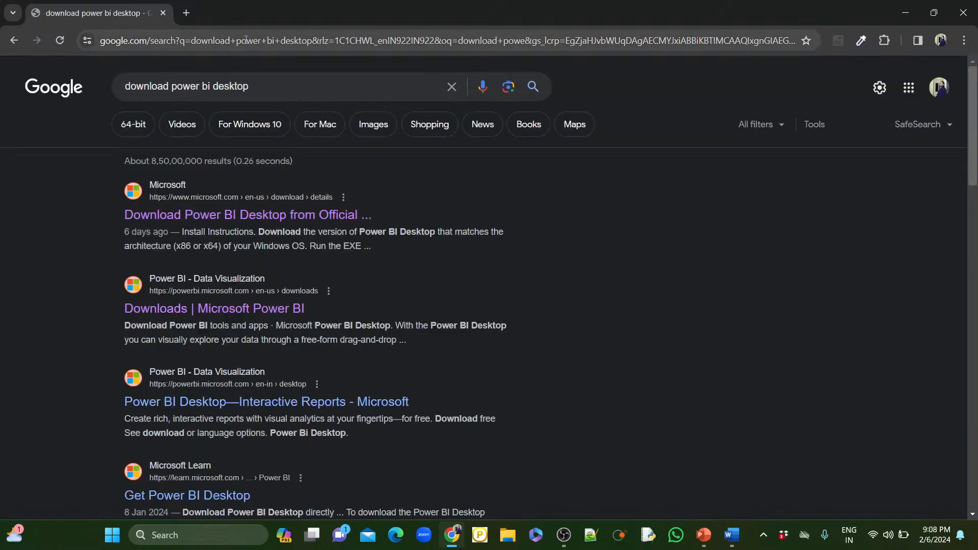
Open Microsoft's official Power BI Desktop download page and check the language selection, keeping English
{"action": "left_click", "coordinate": [216, 216]}
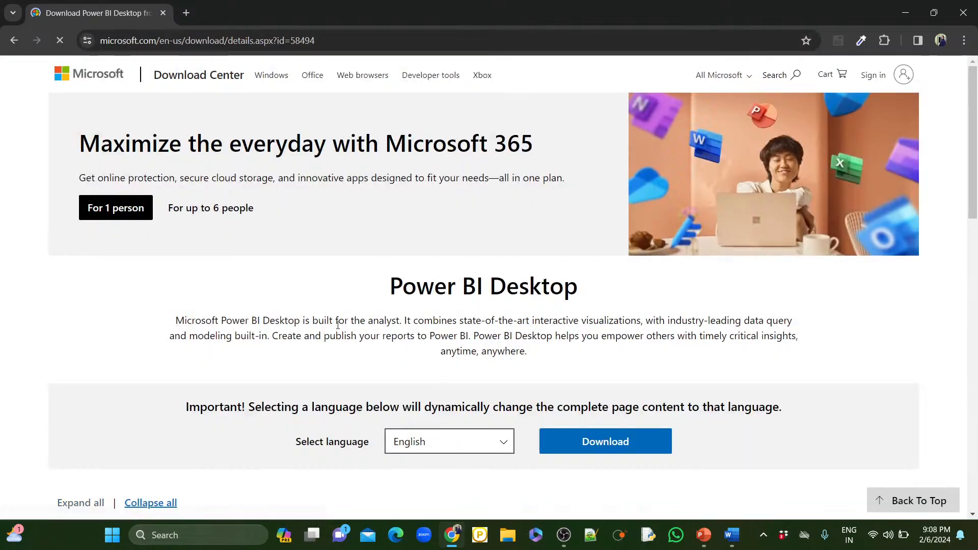
{"action": "scroll", "coordinate": [338, 324], "scroll_direction": "down", "scroll_amount": 1}
{"action": "left_click", "coordinate": [454, 428]}
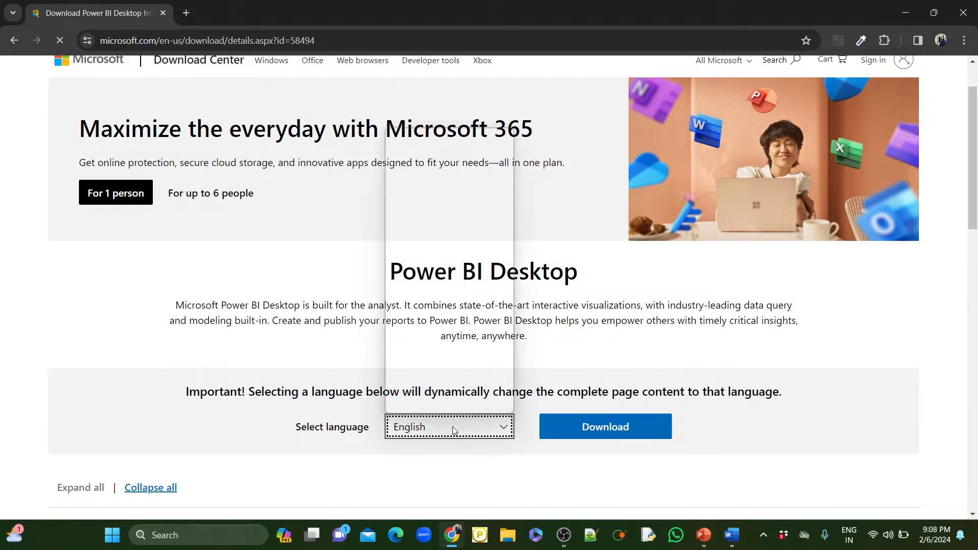
{"action": "left_click", "coordinate": [617, 487]}
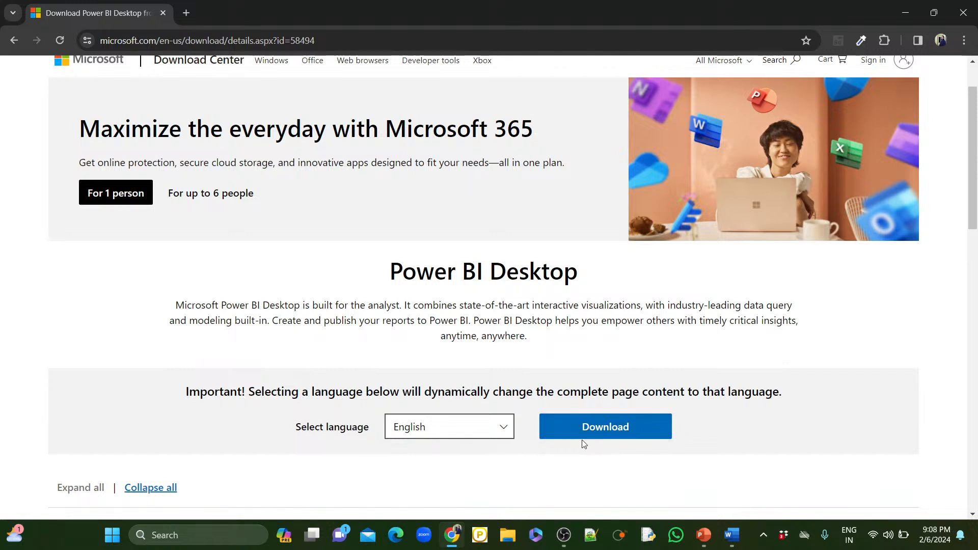
Launch Power BI Desktop from the recent apps and dismiss its start screen
{"action": "left_click", "coordinate": [196, 534]}
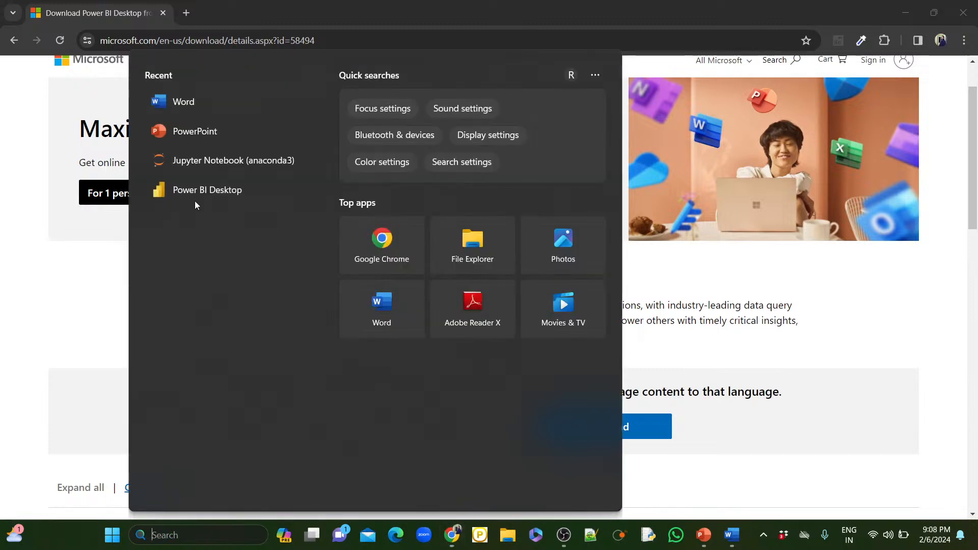
{"action": "left_click", "coordinate": [194, 196]}
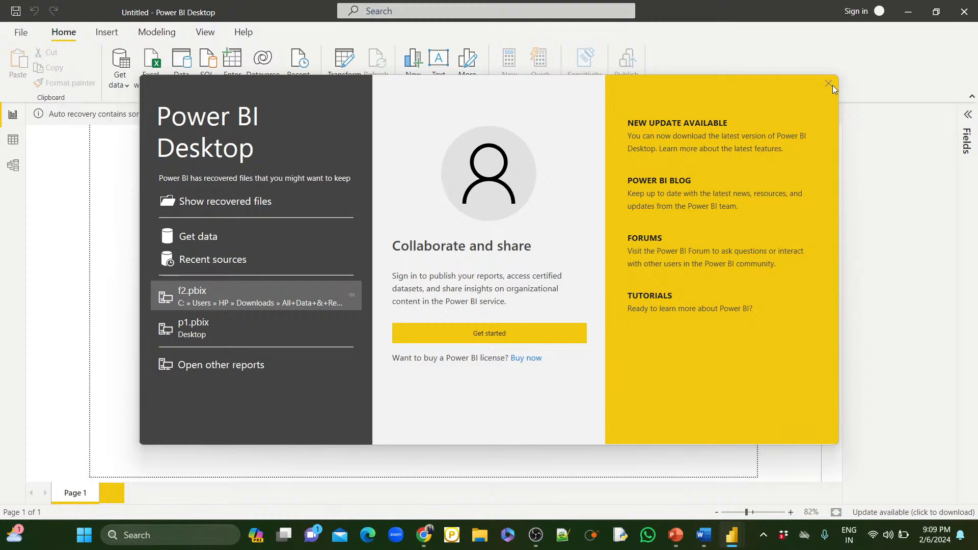
{"action": "left_click", "coordinate": [829, 83]}
Look over the common data sources, including Text/CSV, and show the Model view
{"action": "left_click", "coordinate": [120, 69]}
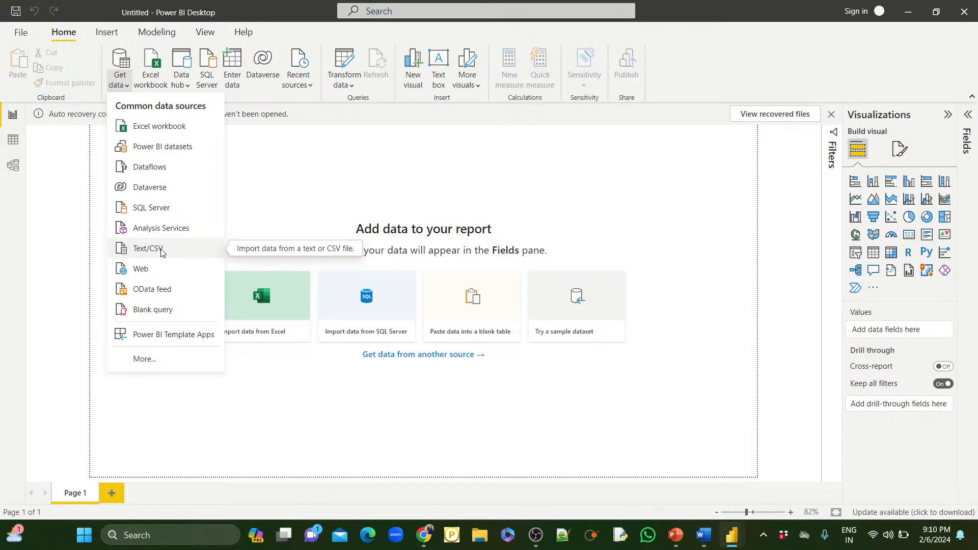
{"action": "left_click", "coordinate": [161, 250]}
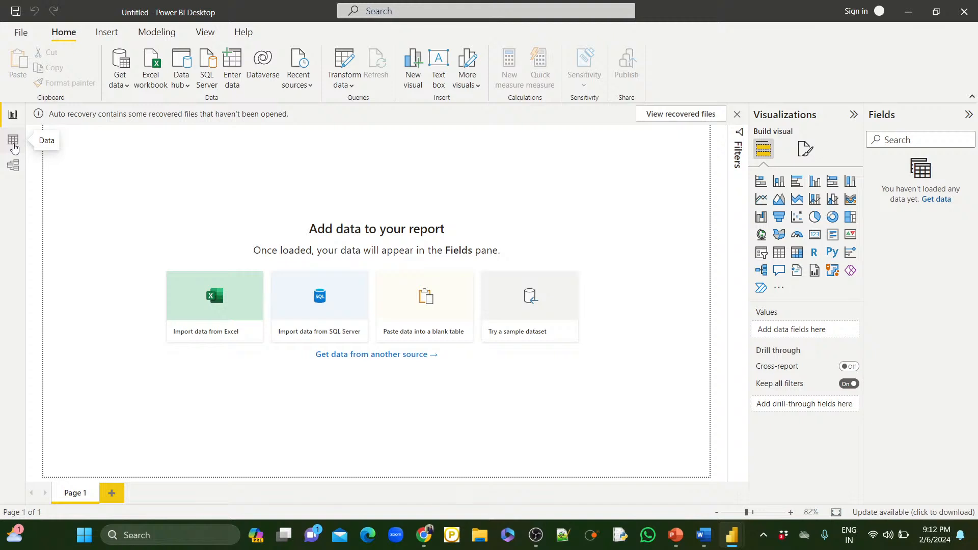
{"action": "left_click", "coordinate": [13, 165]}
Switch to Word to review the highlighted line about data transformation, modelling and visualization
{"action": "mouse_move", "coordinate": [706, 544]}
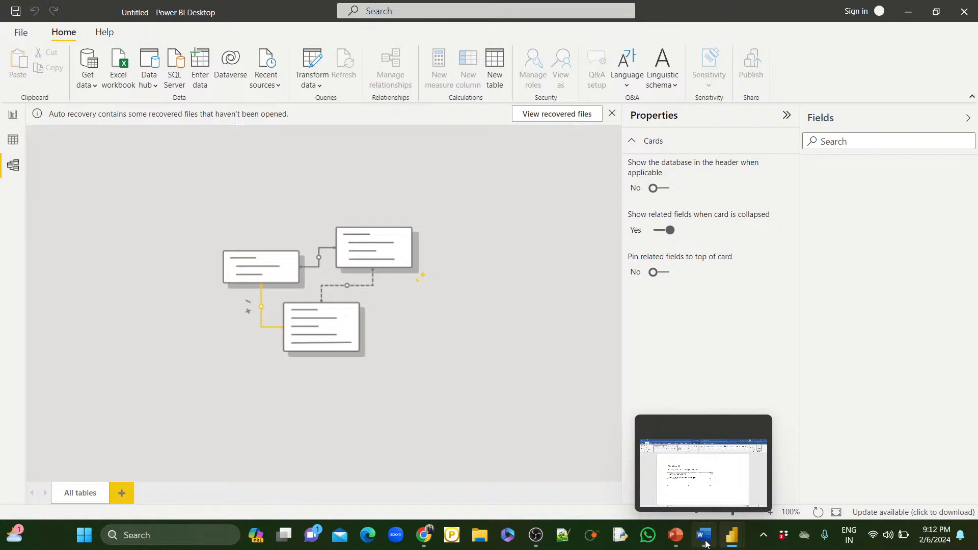
{"action": "left_click", "coordinate": [706, 544]}
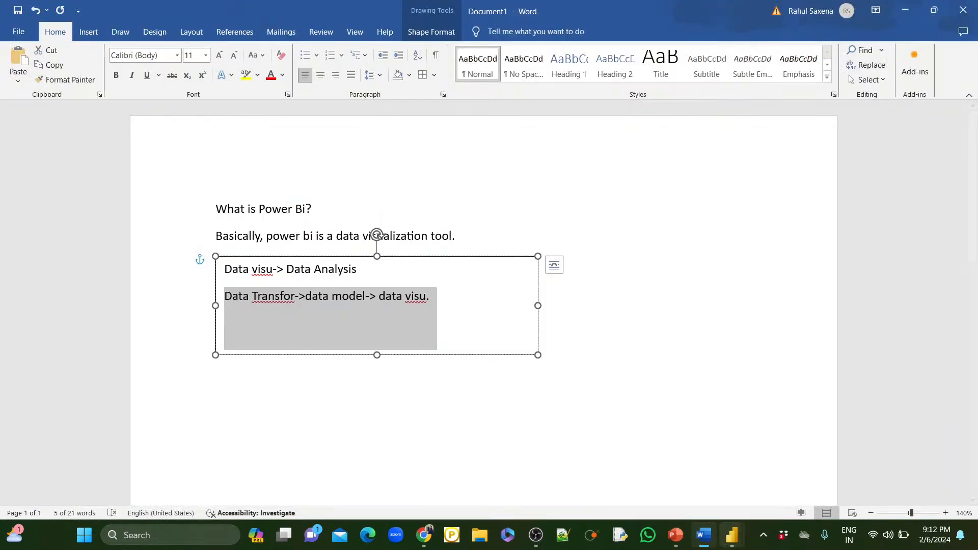
Switch back to Power BI Desktop and review the full list of data source connectors without connecting
{"action": "key", "text": "alt+Tab"}
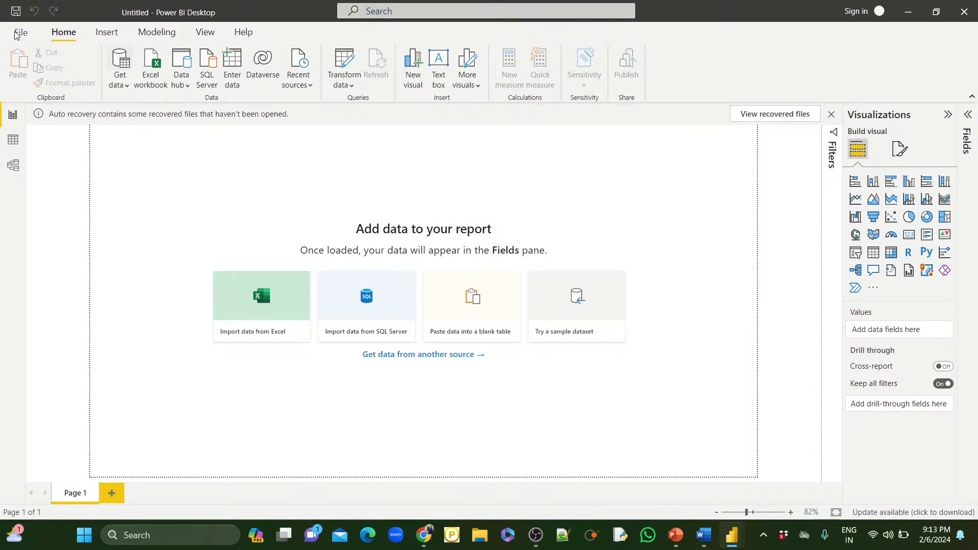
{"action": "left_click", "coordinate": [107, 85]}
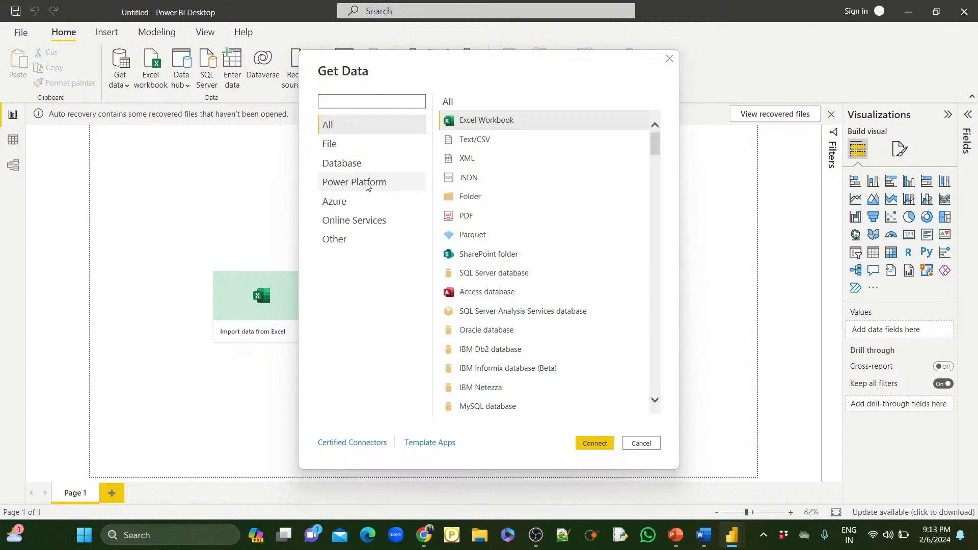
{"action": "left_click", "coordinate": [638, 443]}
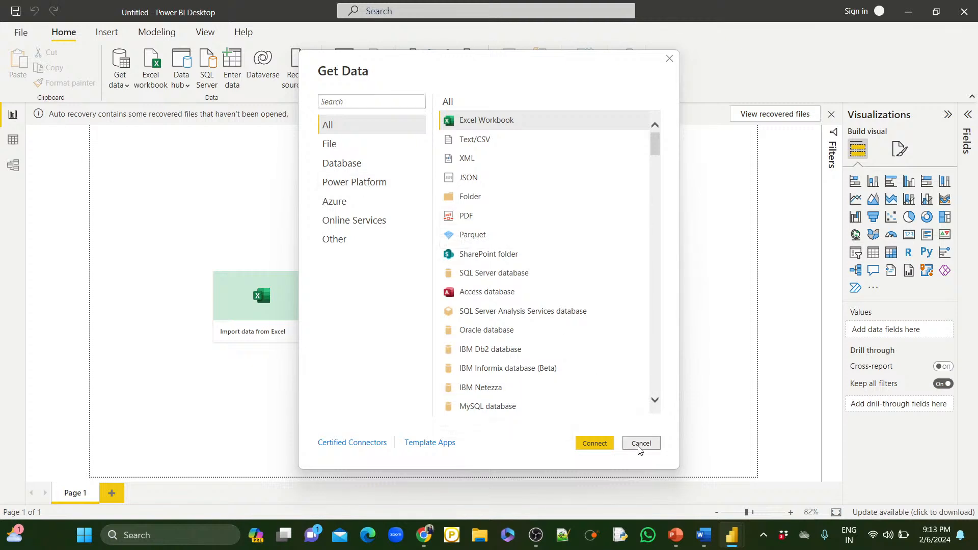
Open the program's Options and check the global regional settings for the application and model languages
{"action": "left_click", "coordinate": [21, 33]}
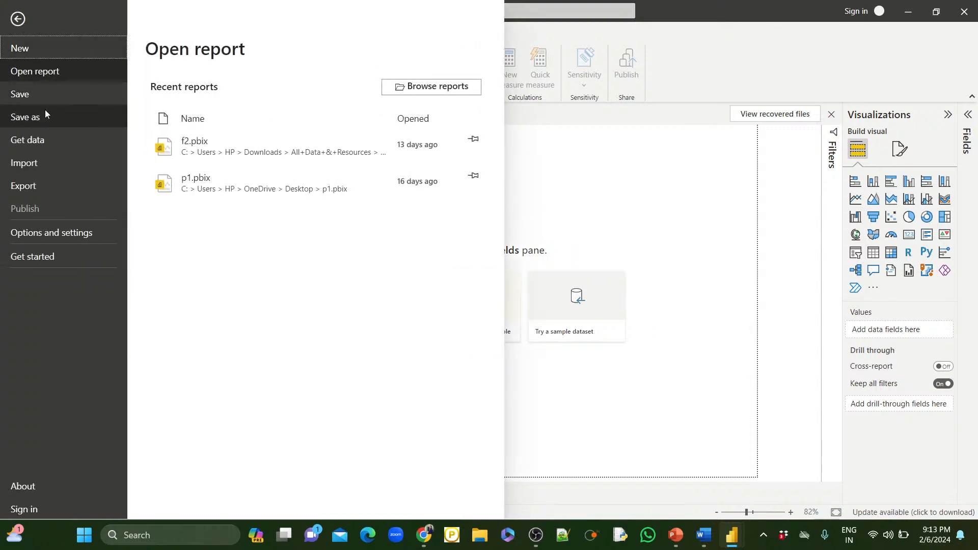
{"action": "left_click", "coordinate": [20, 23]}
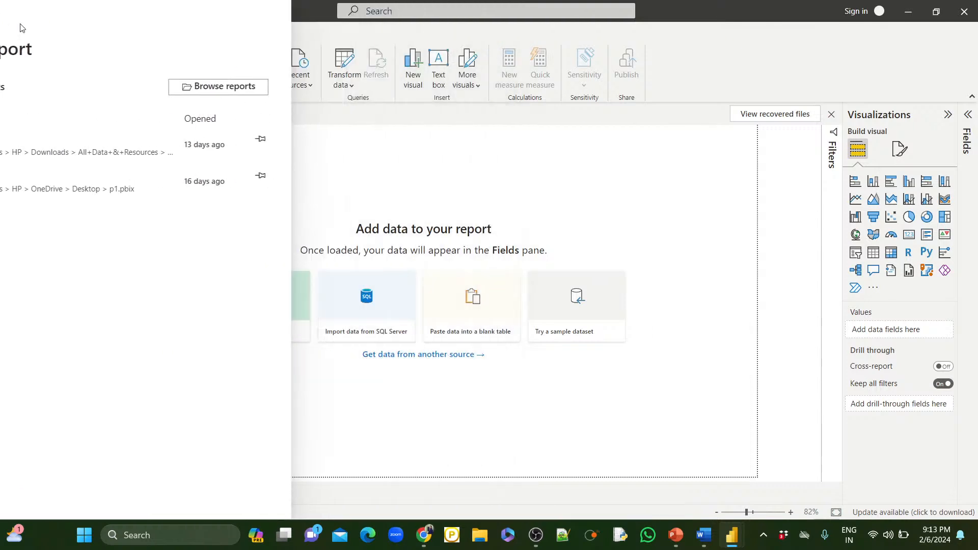
{"action": "left_click", "coordinate": [21, 33]}
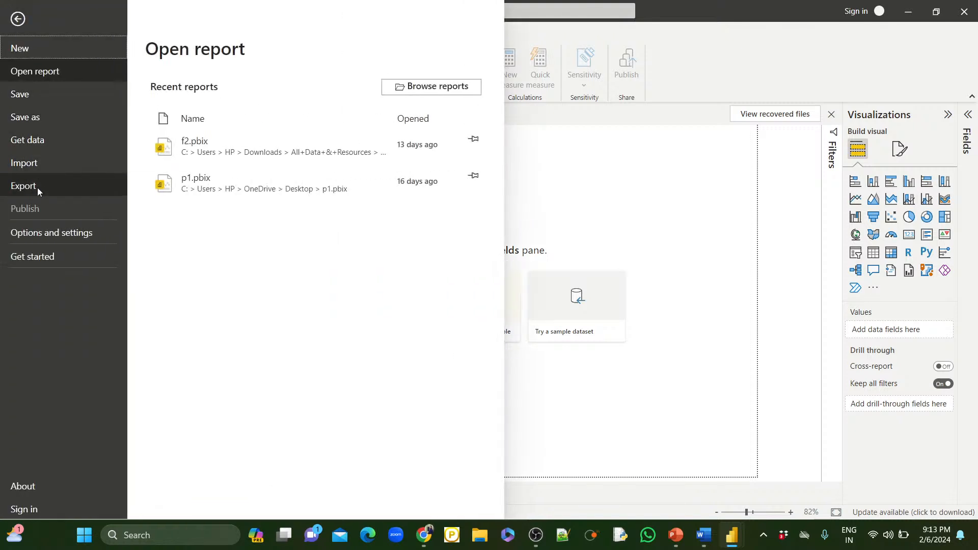
{"action": "left_click", "coordinate": [36, 234]}
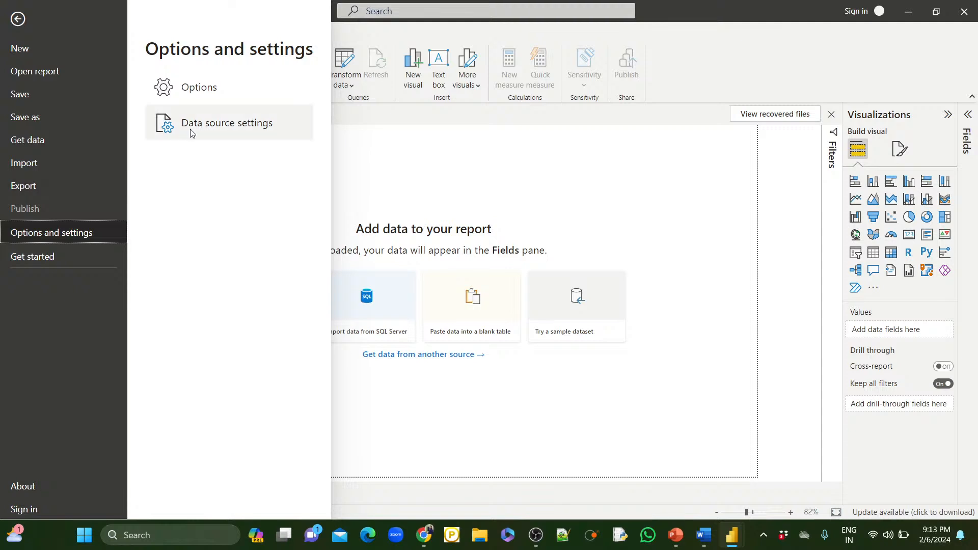
{"action": "left_click", "coordinate": [201, 101]}
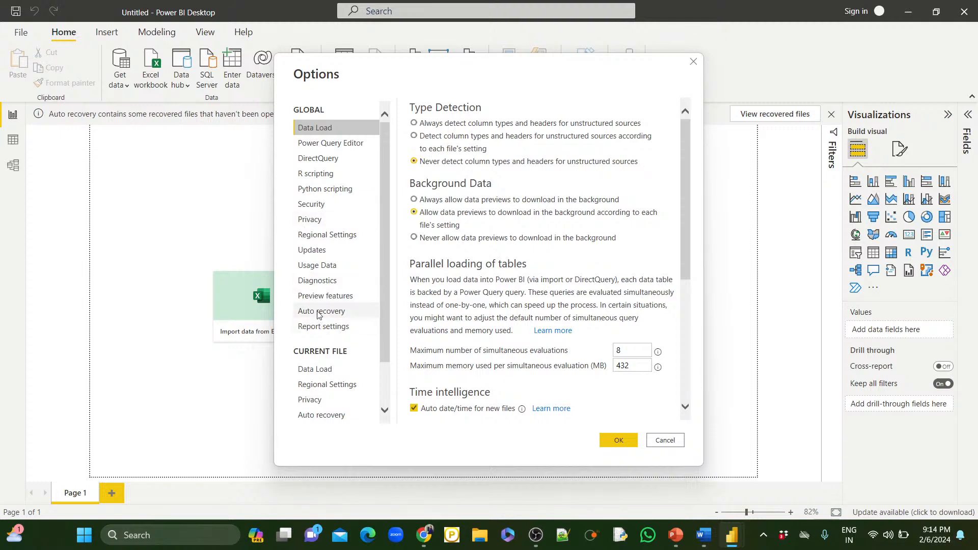
{"action": "left_click", "coordinate": [326, 235]}
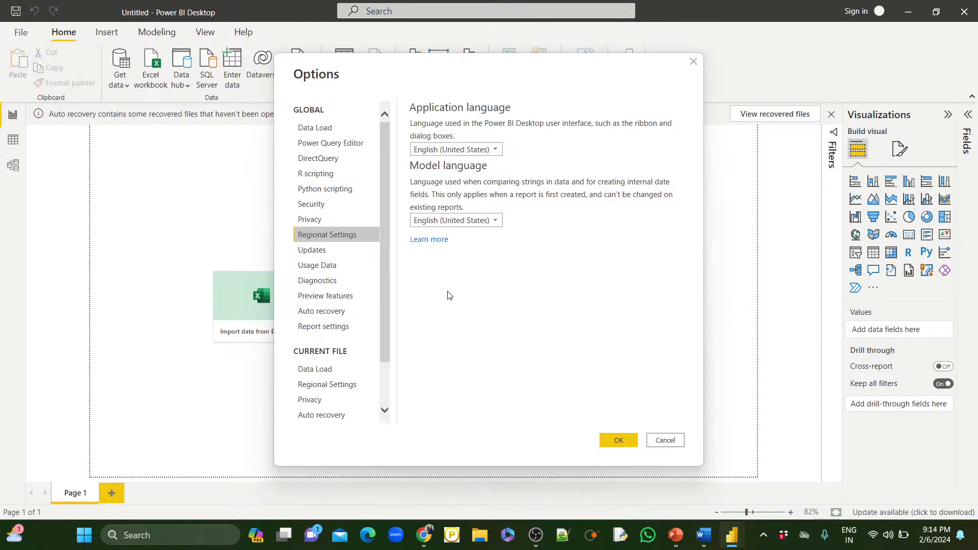
For the current file, disable importing relationships on first load and autodetecting new relationships, check the import locale, and apply the options
{"action": "left_click", "coordinate": [321, 373]}
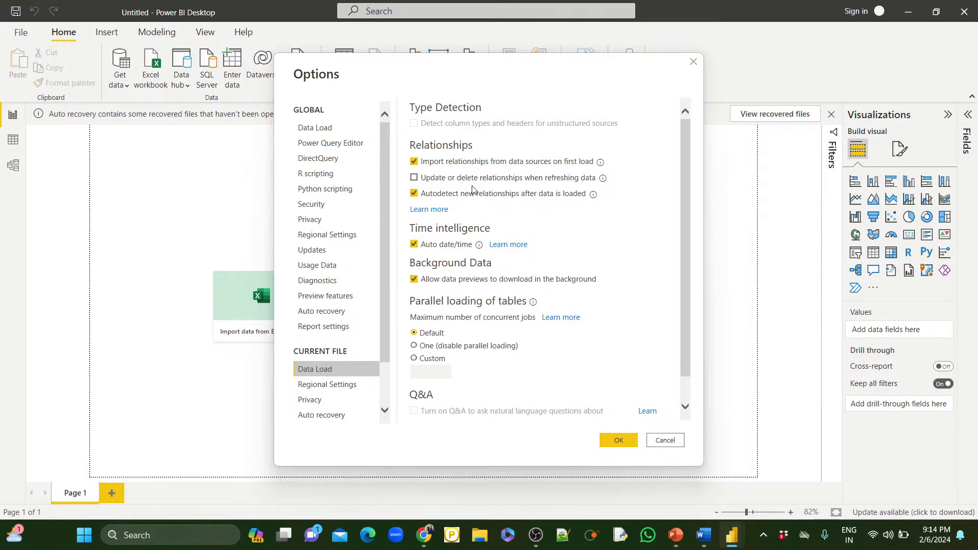
{"action": "left_click", "coordinate": [415, 161]}
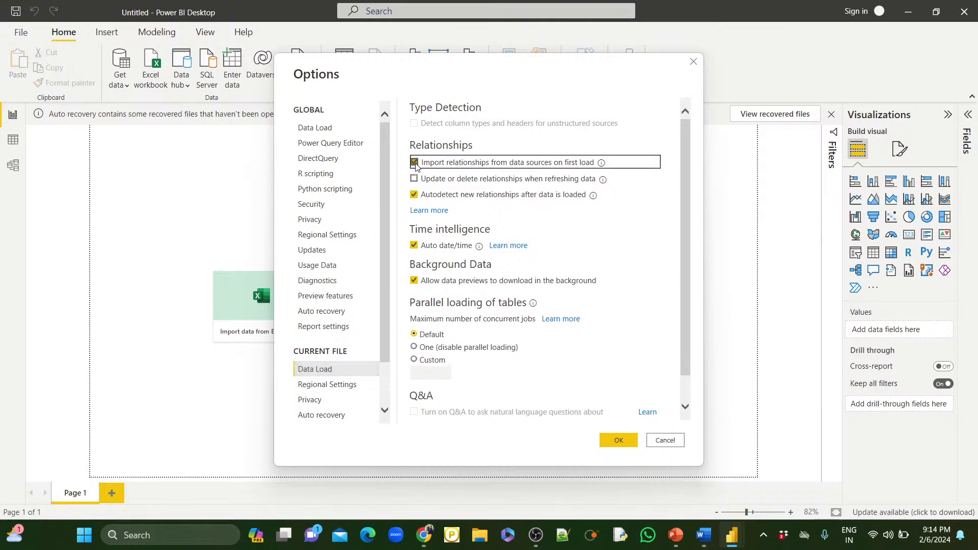
{"action": "left_click", "coordinate": [414, 195]}
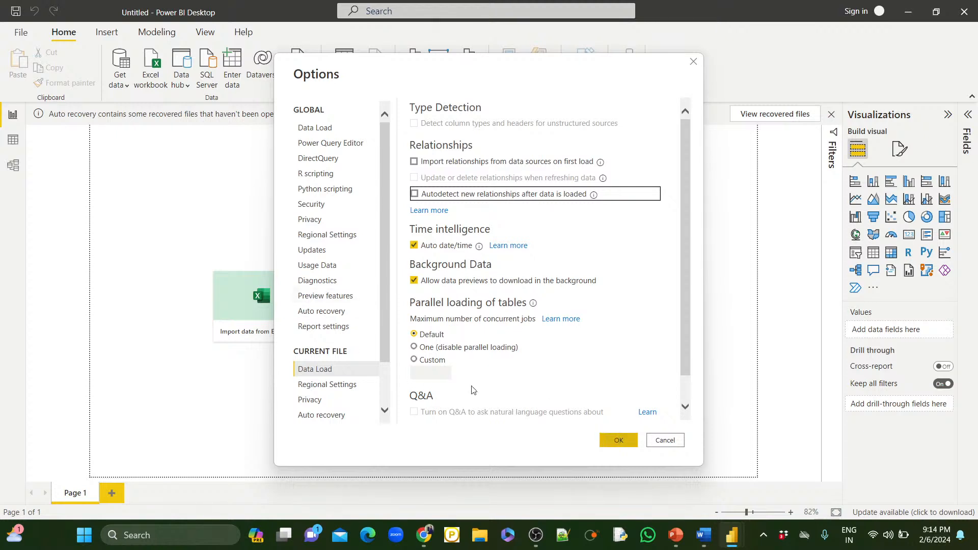
{"action": "left_click", "coordinate": [323, 388]}
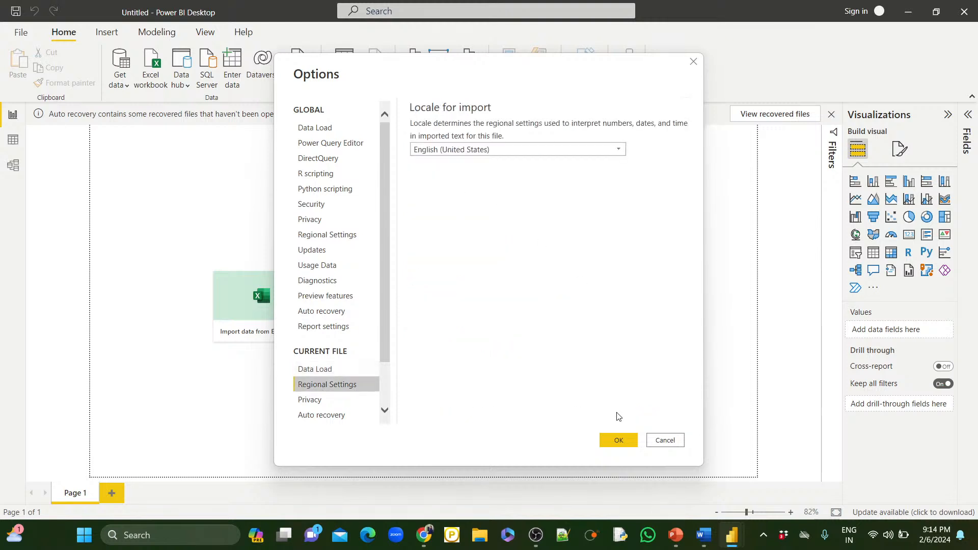
{"action": "left_click", "coordinate": [614, 441]}
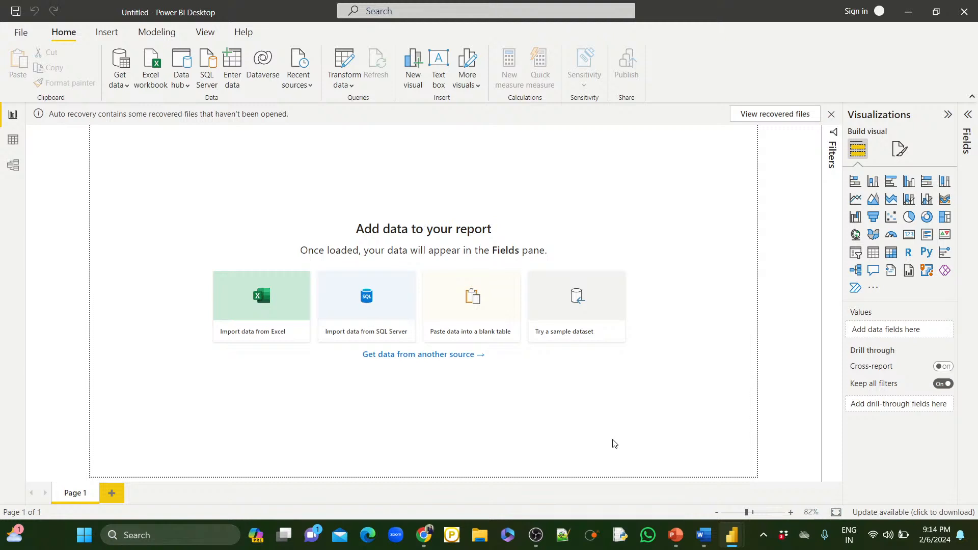
Start a Text/CSV import and open the All+Data+&+Resources folder in Downloads
{"action": "left_click", "coordinate": [121, 85]}
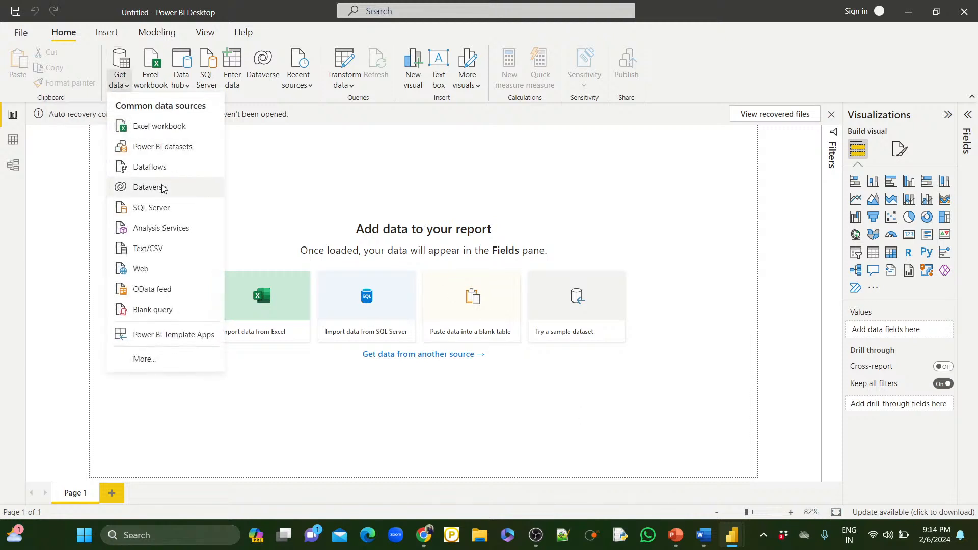
{"action": "left_click", "coordinate": [150, 249]}
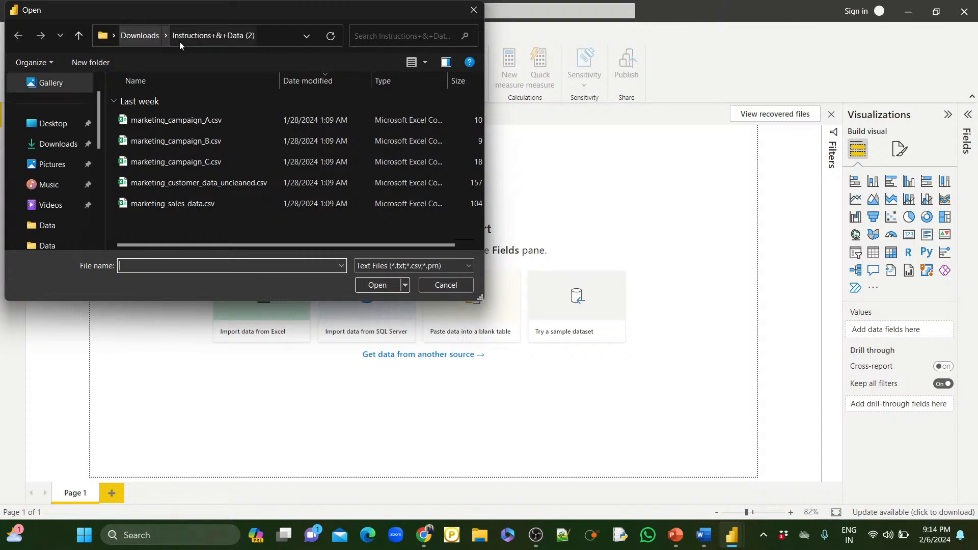
{"action": "left_click", "coordinate": [138, 36]}
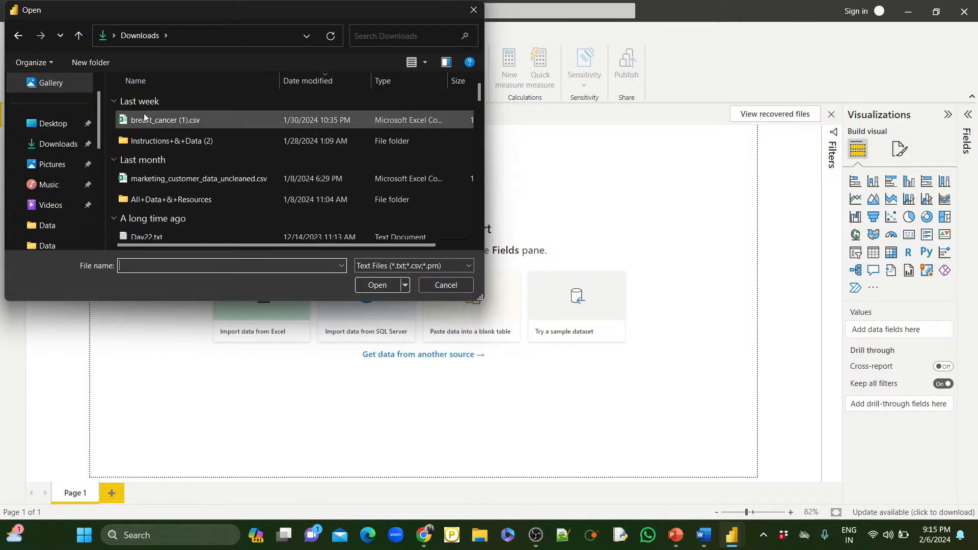
{"action": "scroll", "coordinate": [172, 168], "scroll_direction": "down", "scroll_amount": 10}
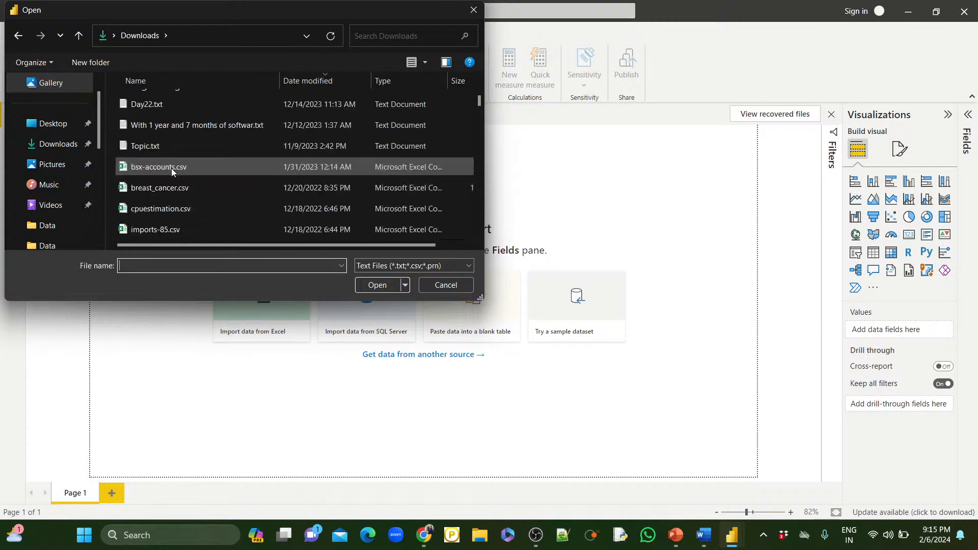
{"action": "scroll", "coordinate": [171, 168], "scroll_direction": "down", "scroll_amount": 8}
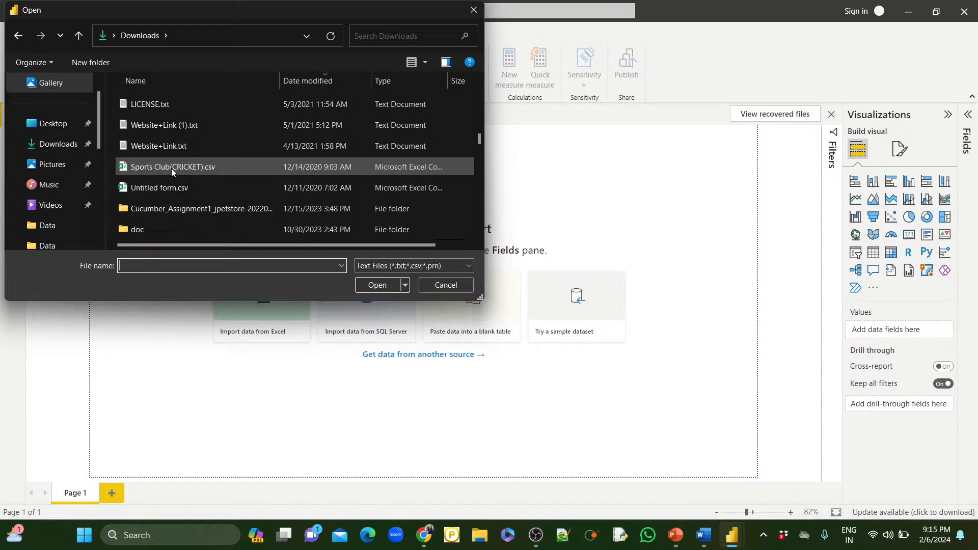
{"action": "scroll", "coordinate": [171, 168], "scroll_direction": "up", "scroll_amount": 20}
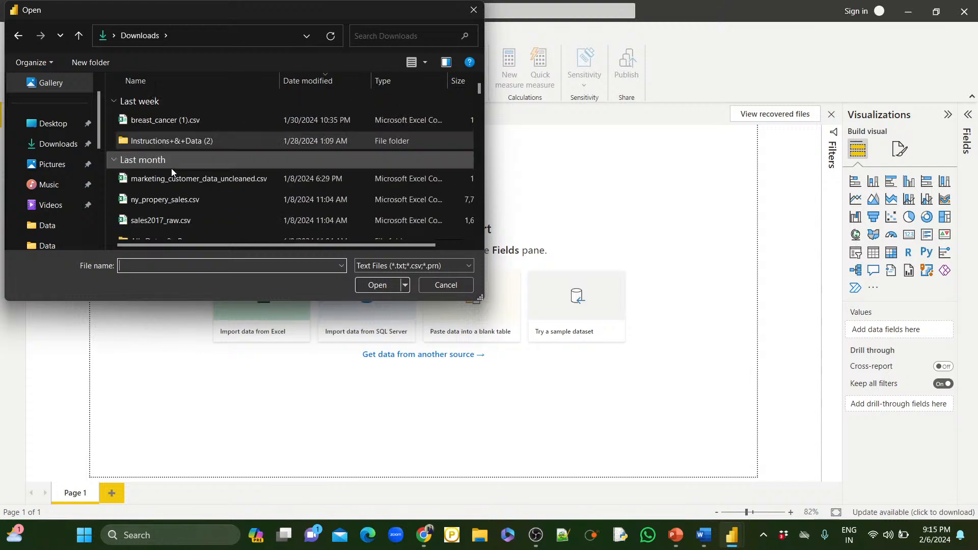
{"action": "scroll", "coordinate": [171, 168], "scroll_direction": "down", "scroll_amount": 2}
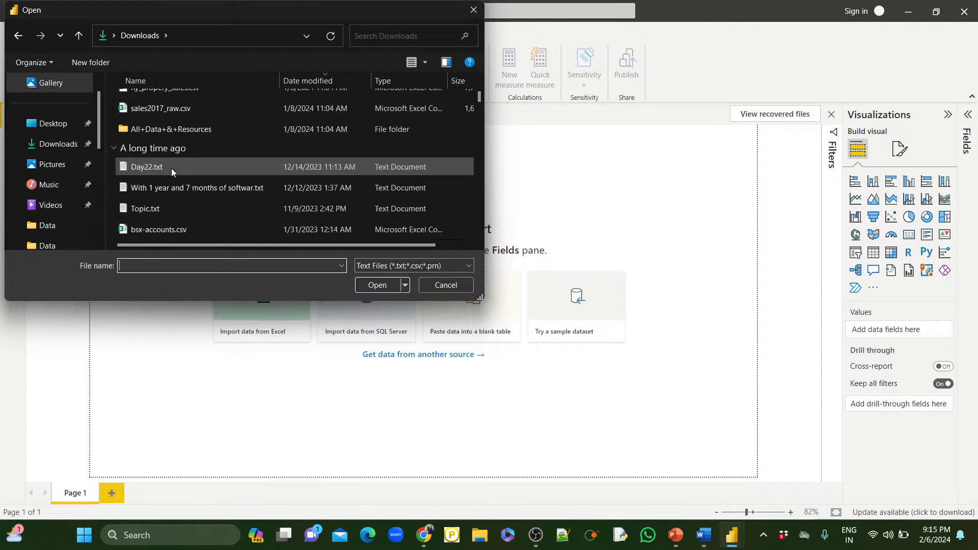
{"action": "scroll", "coordinate": [171, 168], "scroll_direction": "down", "scroll_amount": 1}
{"action": "scroll", "coordinate": [171, 168], "scroll_direction": "up", "scroll_amount": 2}
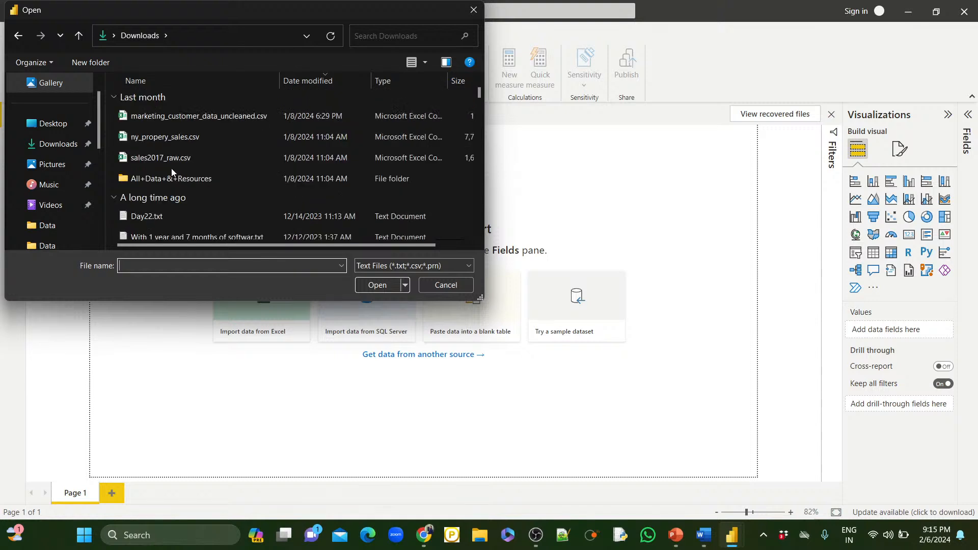
{"action": "double_click", "coordinate": [166, 173]}
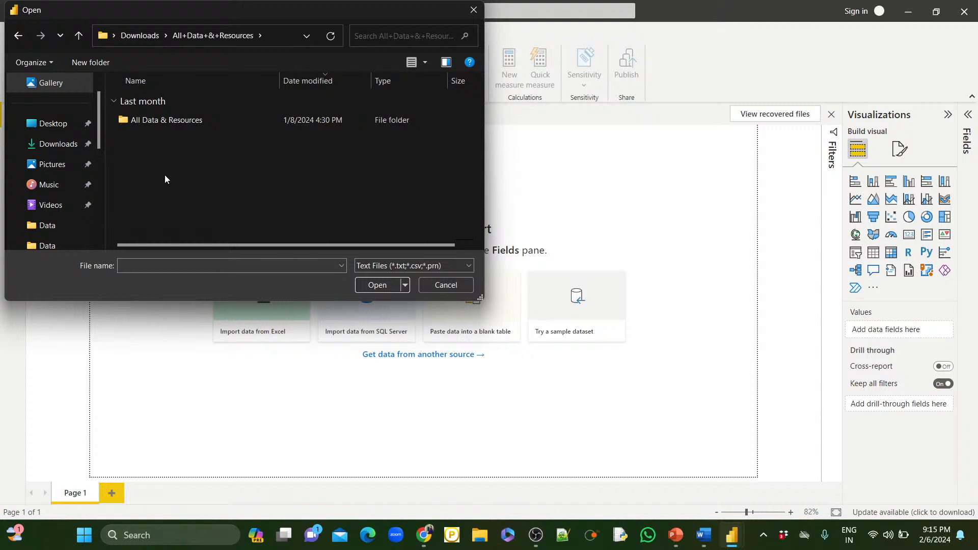
Choose ny_propery_sales.csv from All Data & Resources > Day 1 > Data and open it for transformation in Power Query Editor
{"action": "double_click", "coordinate": [152, 119]}
{"action": "scroll", "coordinate": [160, 191], "scroll_direction": "down", "scroll_amount": 3}
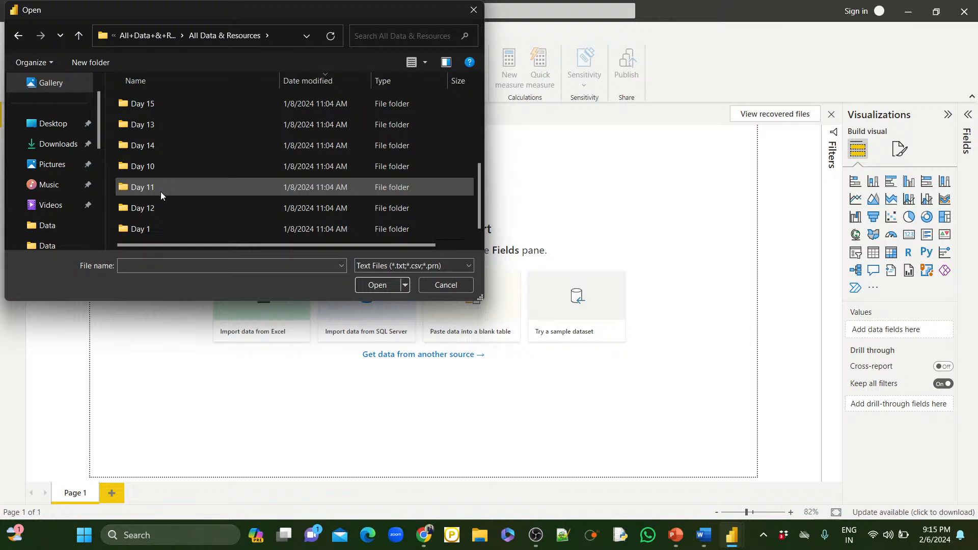
{"action": "double_click", "coordinate": [142, 232]}
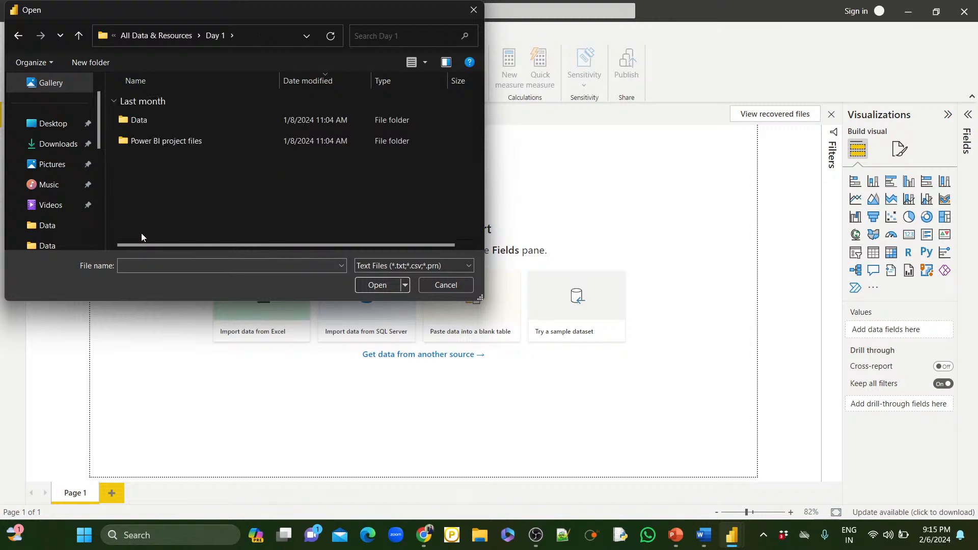
{"action": "double_click", "coordinate": [137, 122]}
{"action": "left_click", "coordinate": [158, 124]}
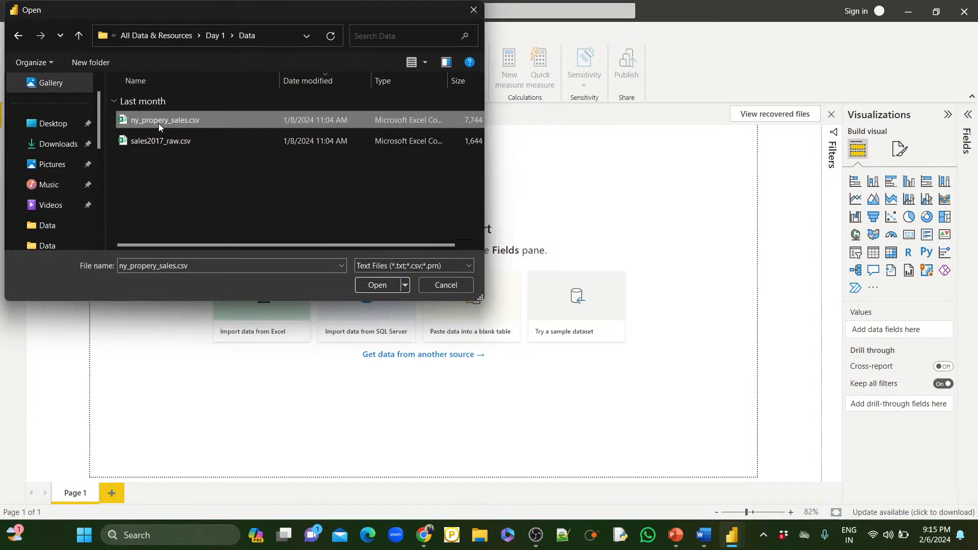
{"action": "left_click", "coordinate": [378, 291]}
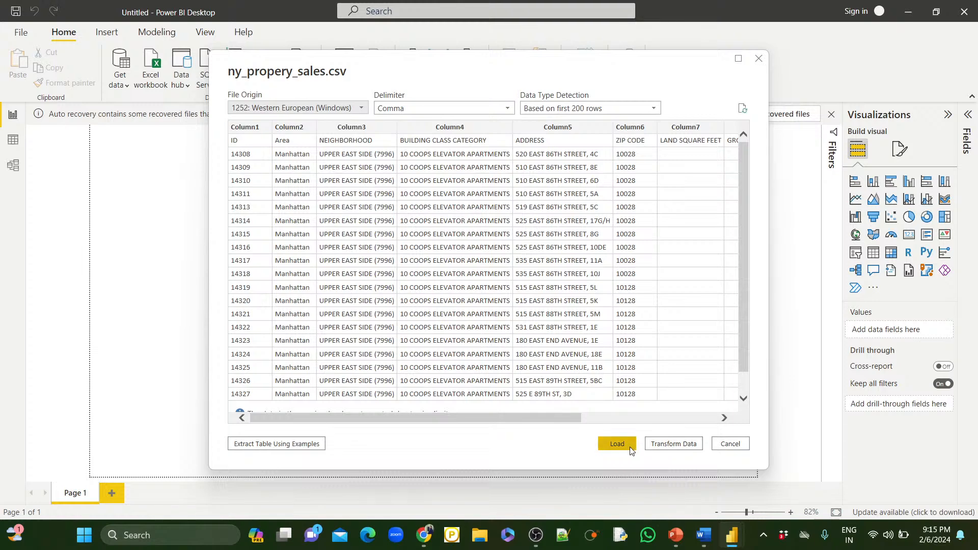
{"action": "left_click", "coordinate": [673, 444]}
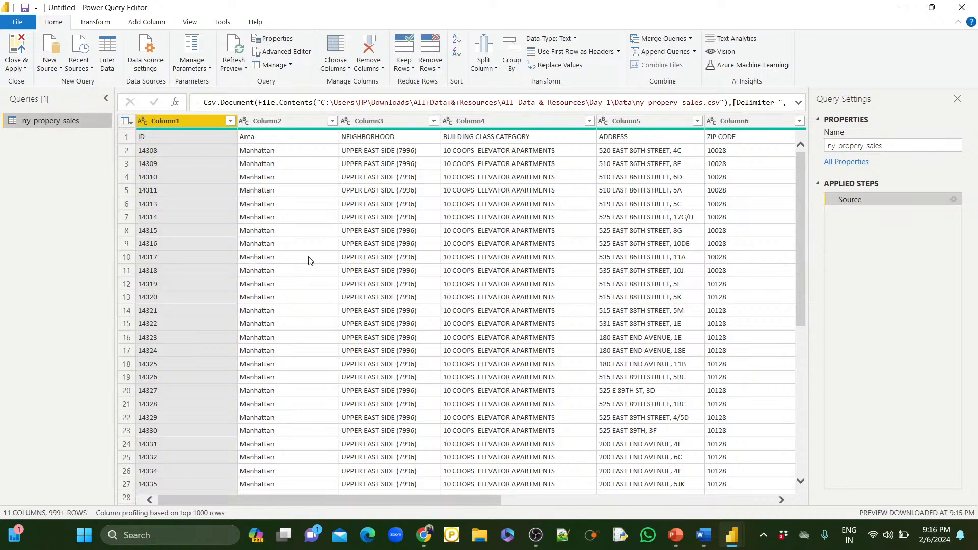
Add sales2017_raw.csv from the same Data folder as a new Text/CSV source and look across its columns
{"action": "left_click", "coordinate": [51, 70]}
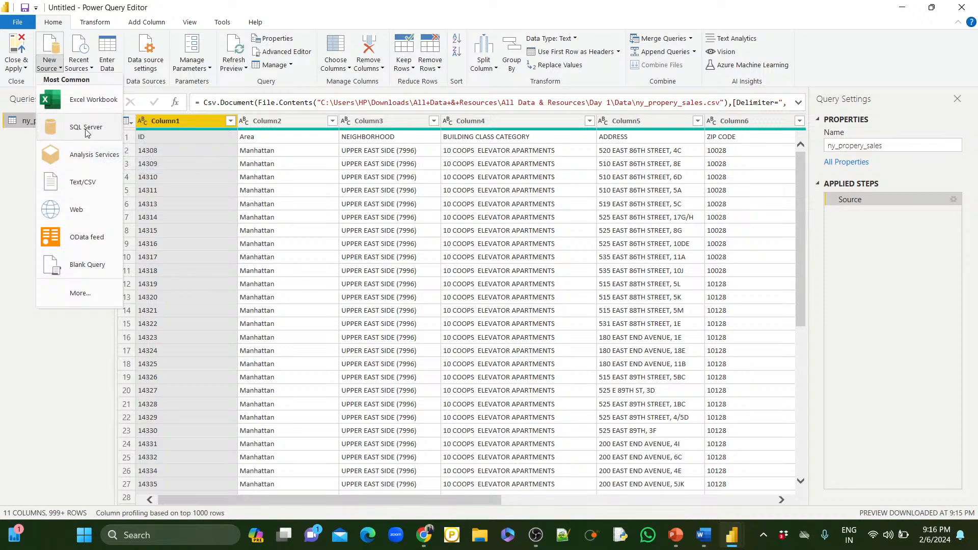
{"action": "left_click", "coordinate": [87, 187]}
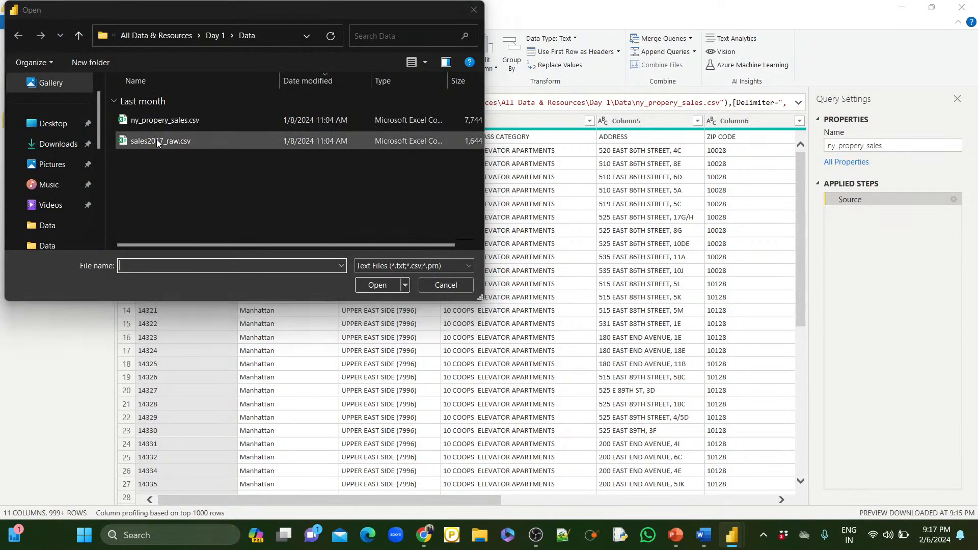
{"action": "left_click", "coordinate": [154, 145]}
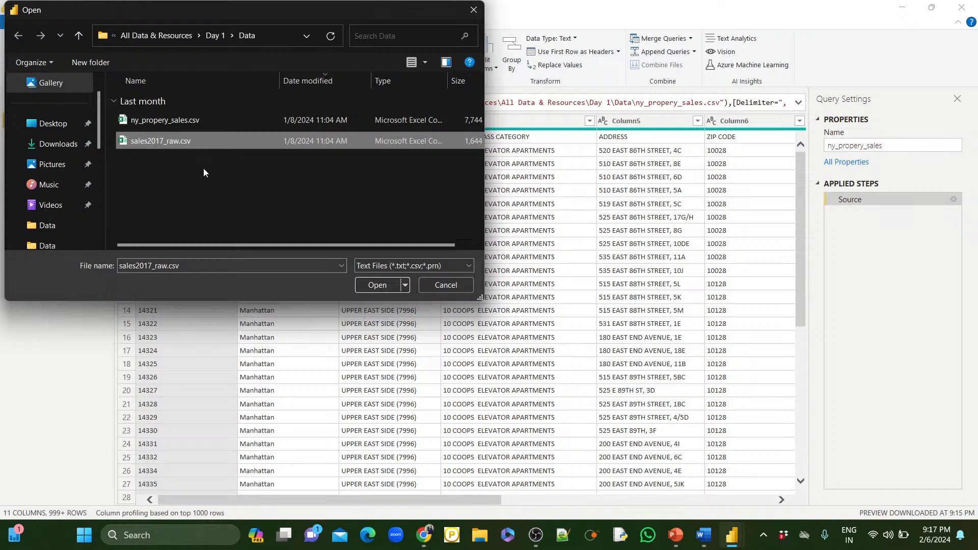
{"action": "left_click", "coordinate": [377, 285]}
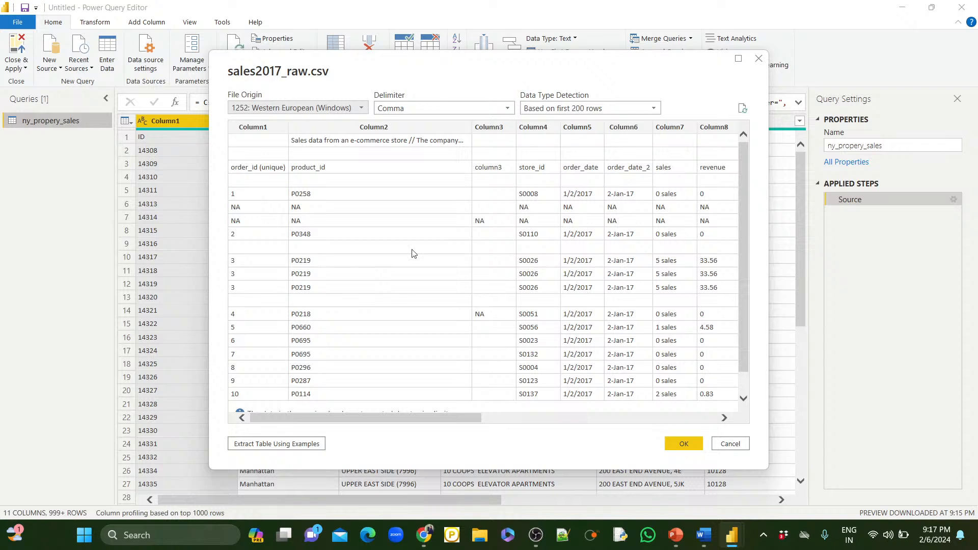
{"action": "left_click", "coordinate": [675, 449]}
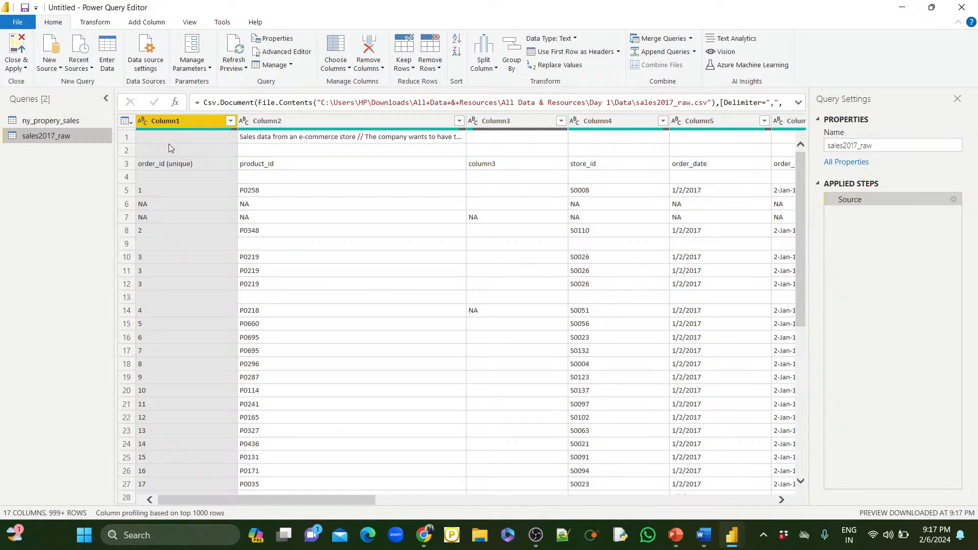
{"action": "scroll", "coordinate": [366, 243], "scroll_direction": "right", "scroll_amount": 5}
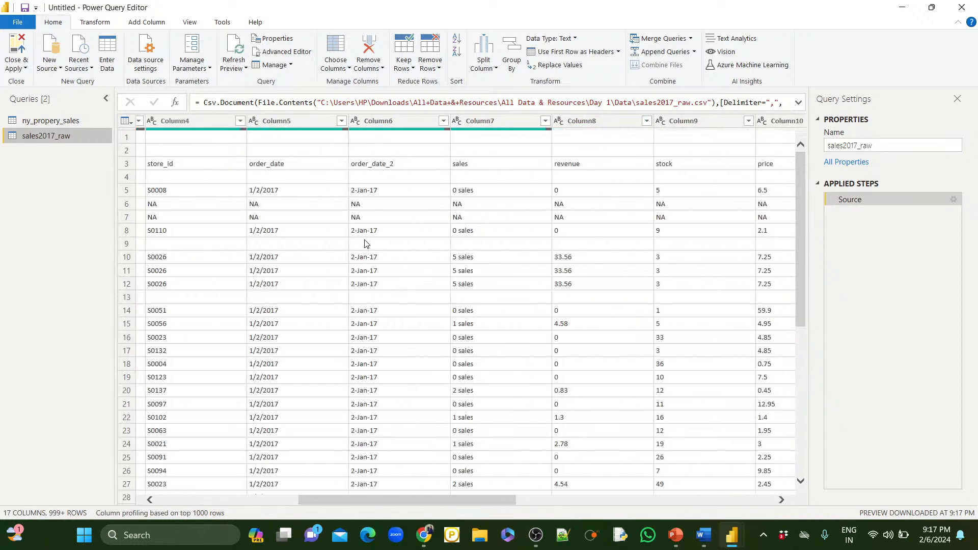
{"action": "scroll", "coordinate": [366, 243], "scroll_direction": "left", "scroll_amount": 5}
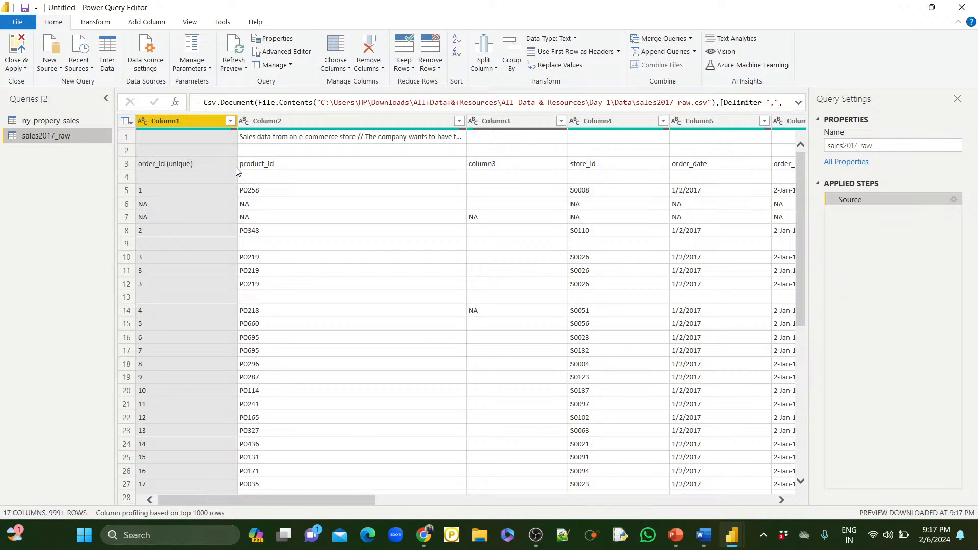
Remove the top 2 rows from the sales2017_raw query
{"action": "left_click", "coordinate": [439, 70]}
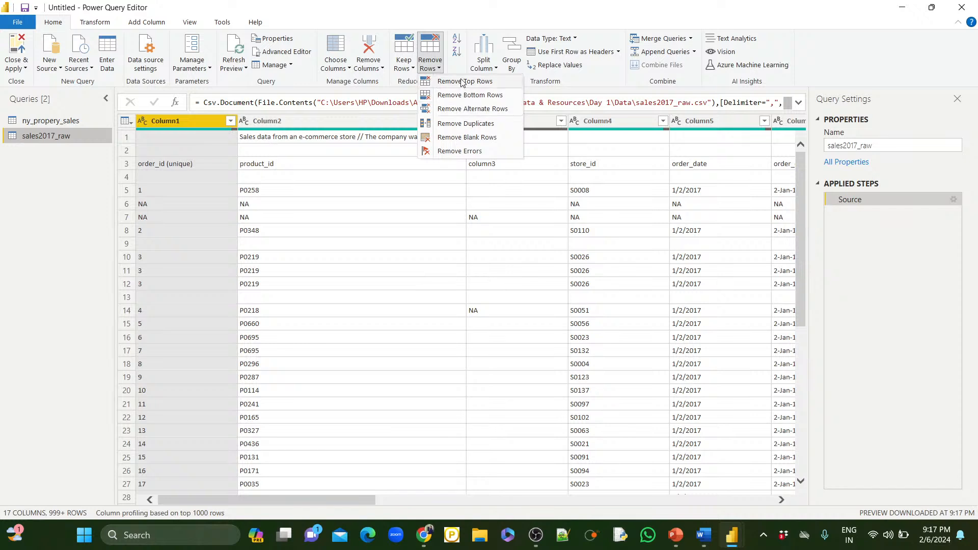
{"action": "left_click", "coordinate": [461, 82]}
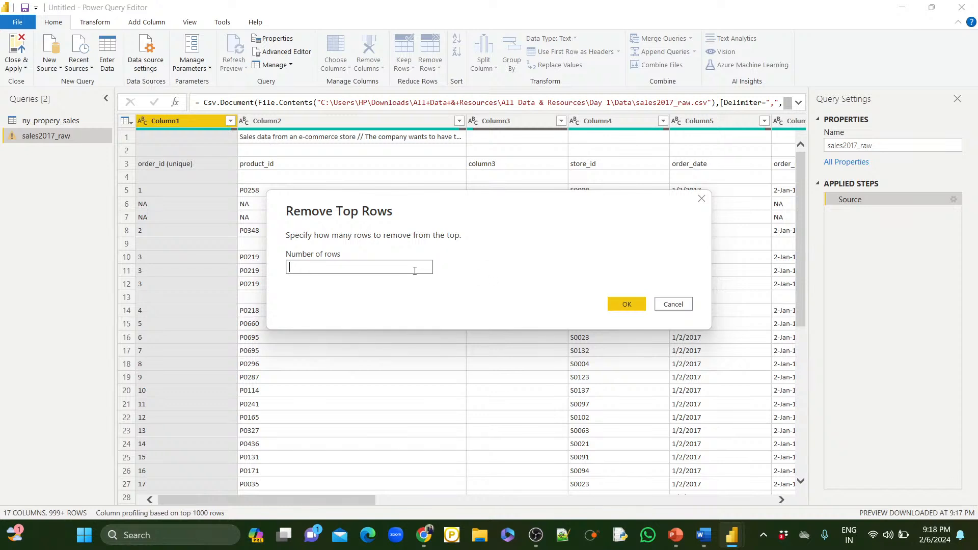
{"action": "type", "text": "2"}
{"action": "left_click", "coordinate": [627, 304]}
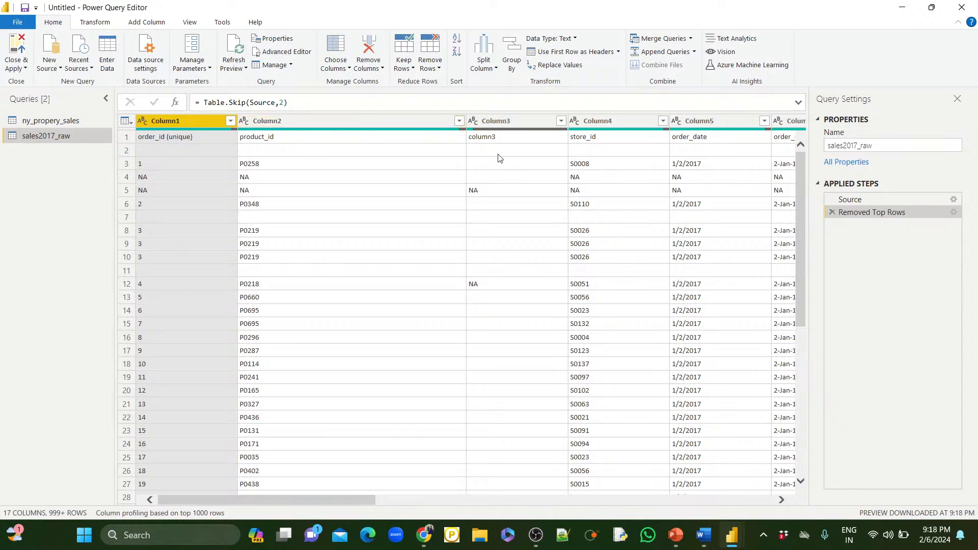
View the ny_propery_sales query for comparison, return to sales2017_raw and promote its first row to column headers
{"action": "left_click", "coordinate": [77, 121]}
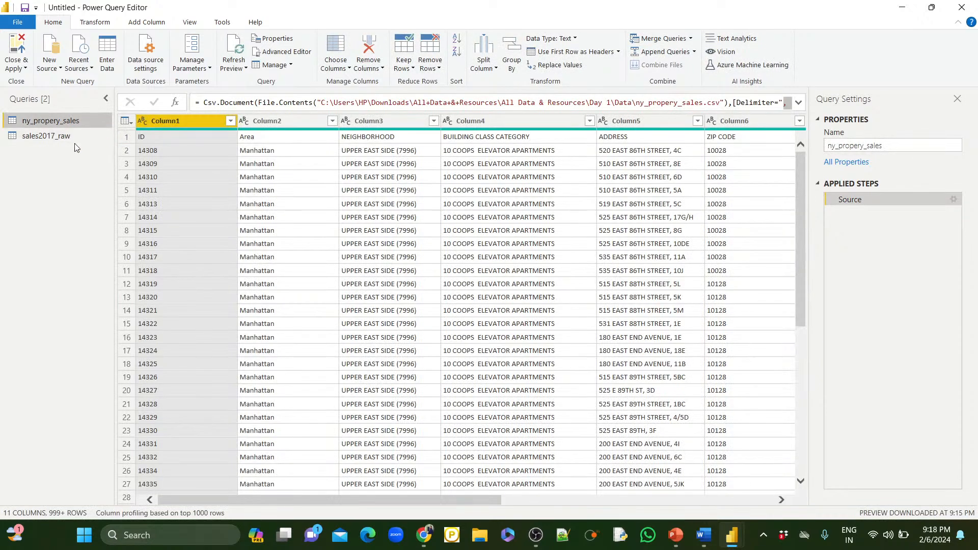
{"action": "left_click", "coordinate": [58, 138]}
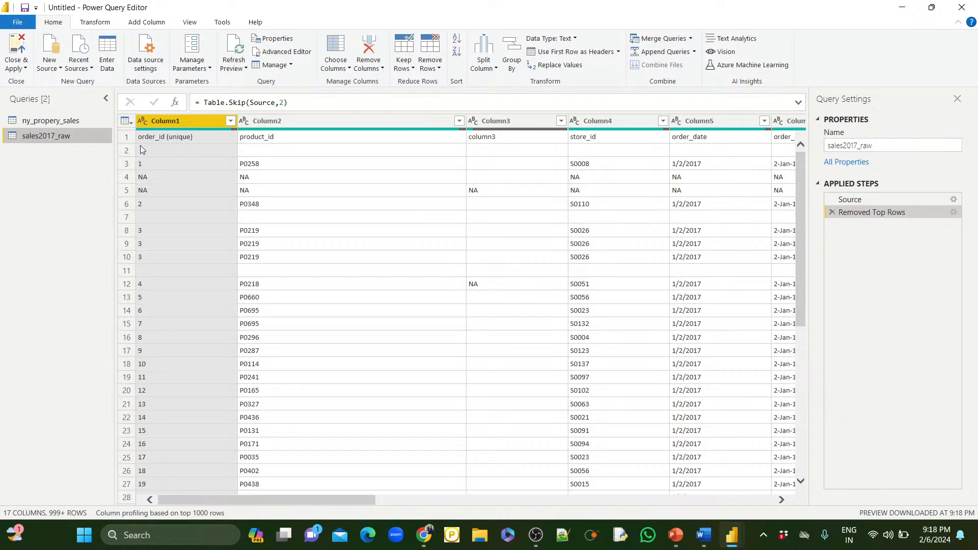
{"action": "left_click", "coordinate": [570, 52]}
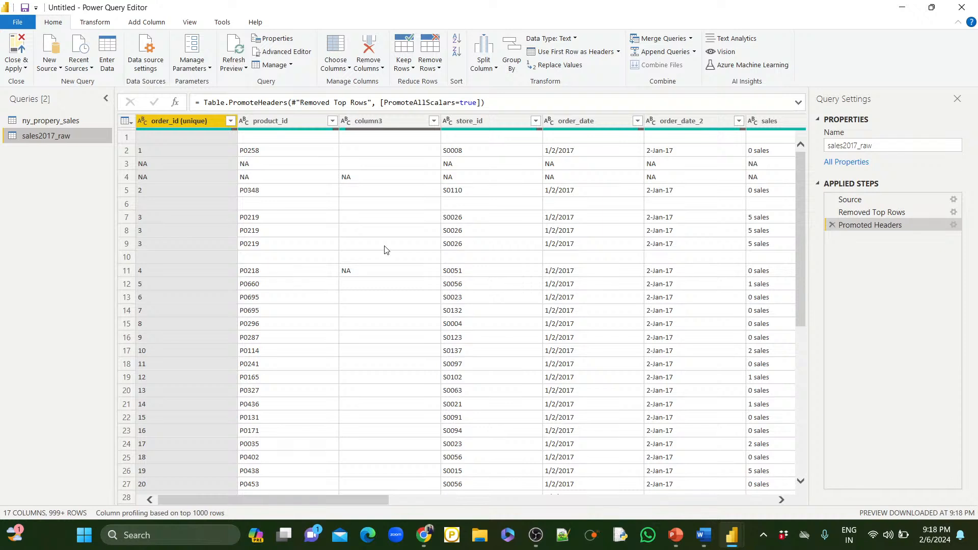
Remove the blank rows from sales2017_raw and review the table at each applied step, starting from Source
{"action": "left_click", "coordinate": [440, 68]}
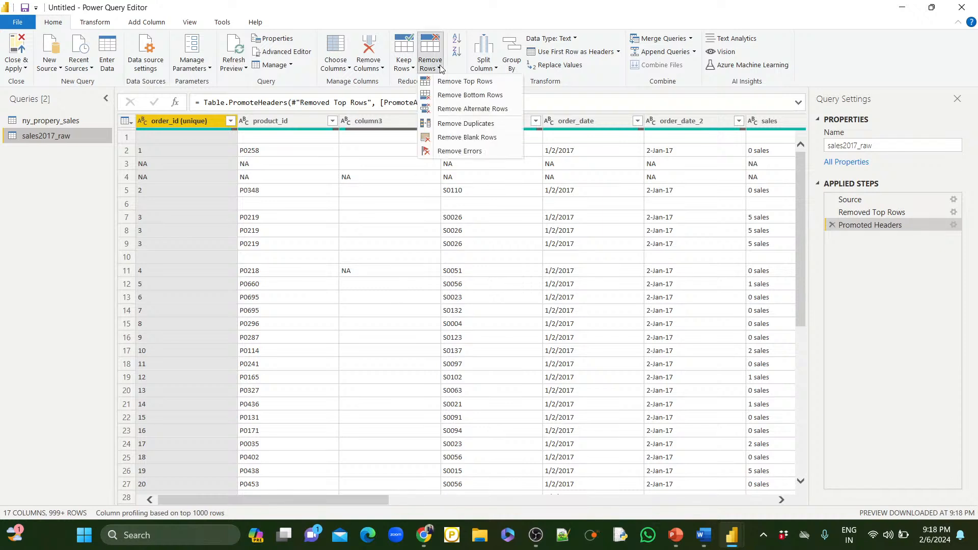
{"action": "left_click", "coordinate": [470, 138]}
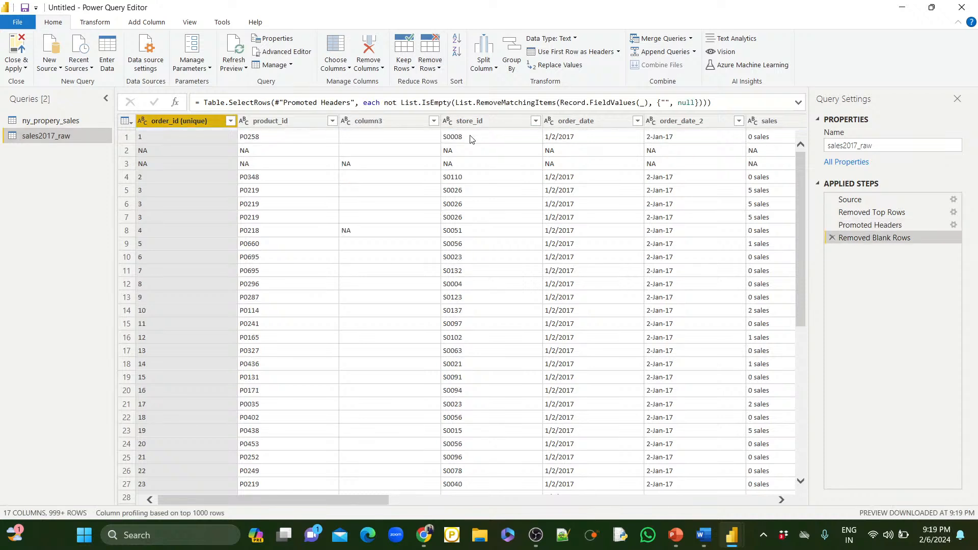
{"action": "left_click", "coordinate": [432, 71]}
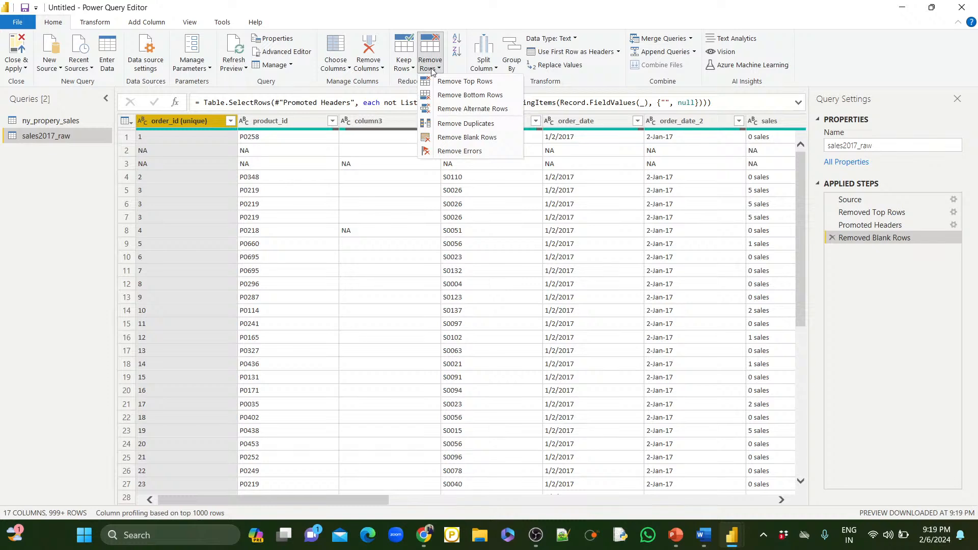
{"action": "left_click", "coordinate": [58, 230]}
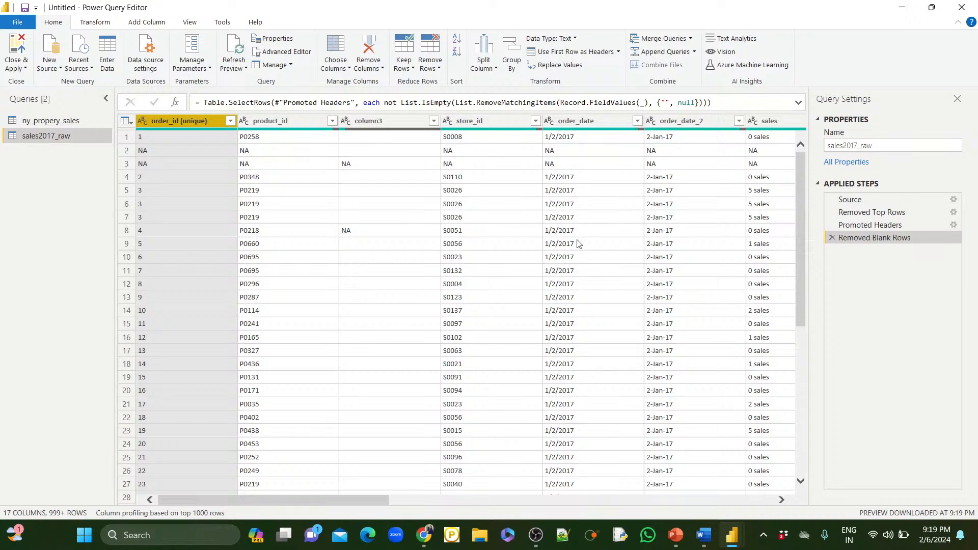
{"action": "left_click", "coordinate": [846, 201]}
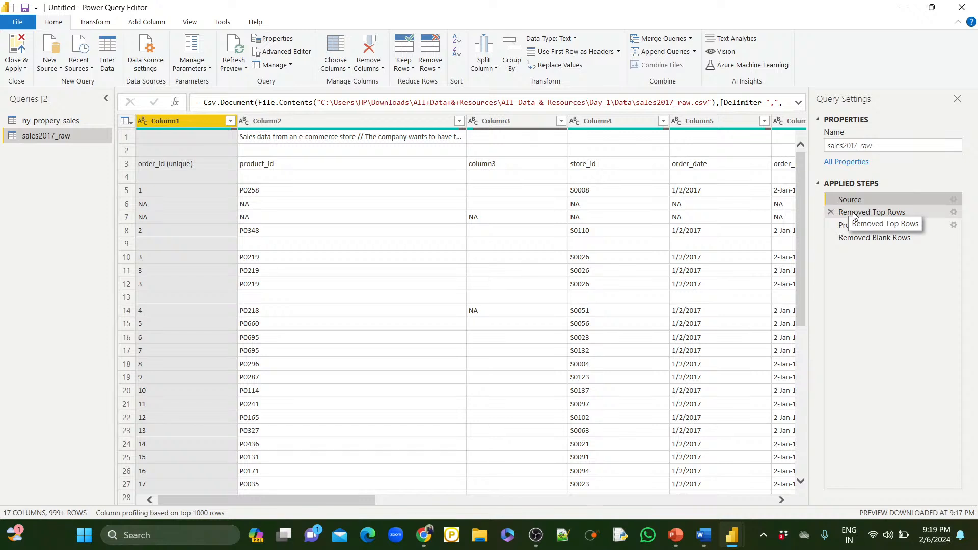
{"action": "left_click", "coordinate": [855, 213]}
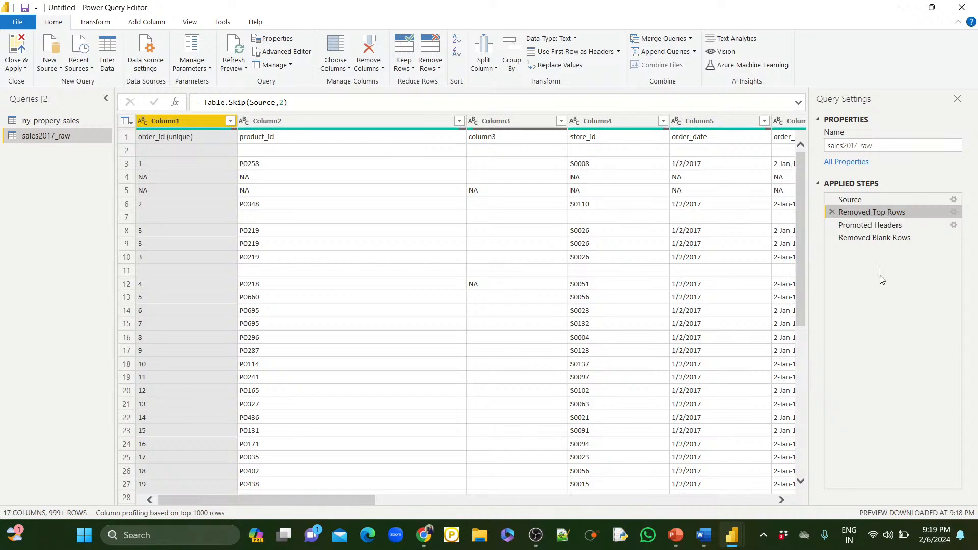
{"action": "left_click", "coordinate": [859, 227]}
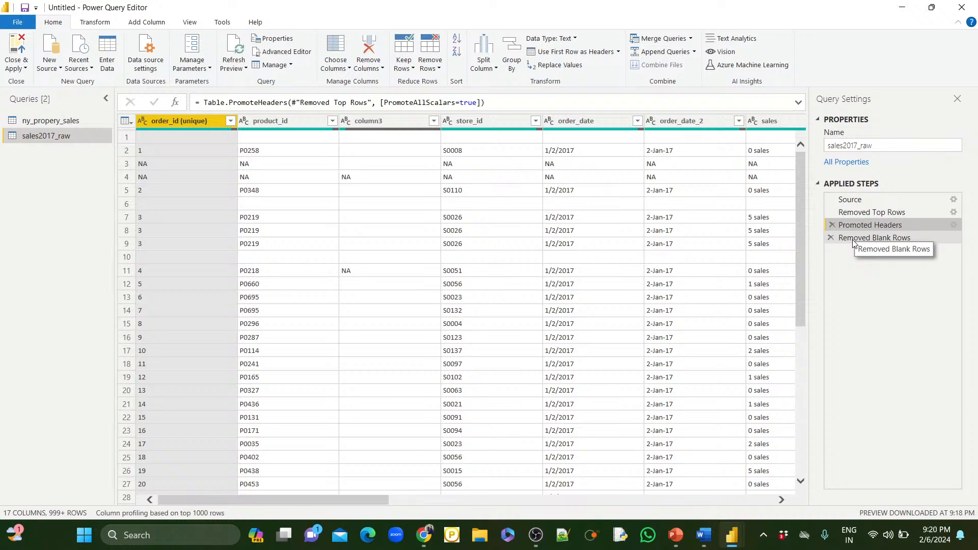
{"action": "left_click", "coordinate": [854, 243]}
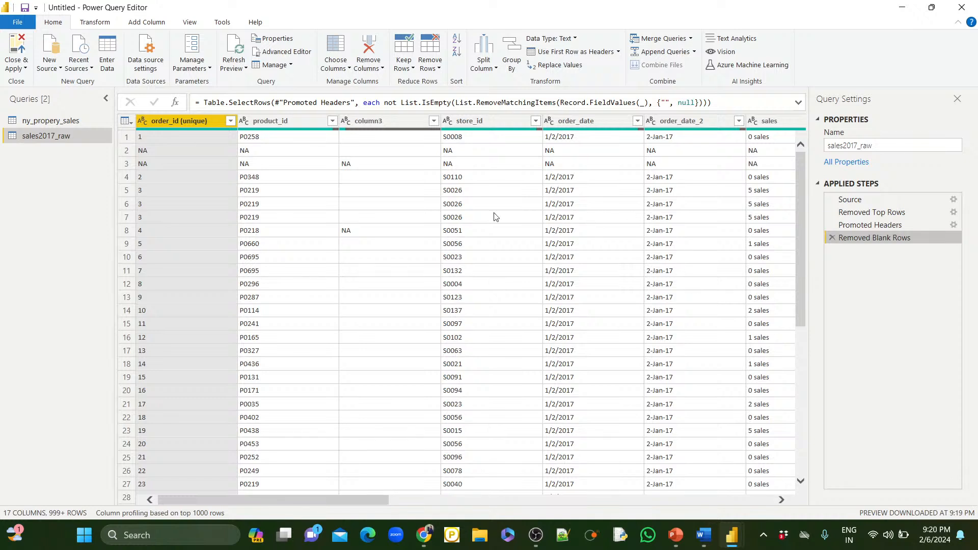
Remove column3 from the sales2017_raw query
{"action": "left_click", "coordinate": [407, 121]}
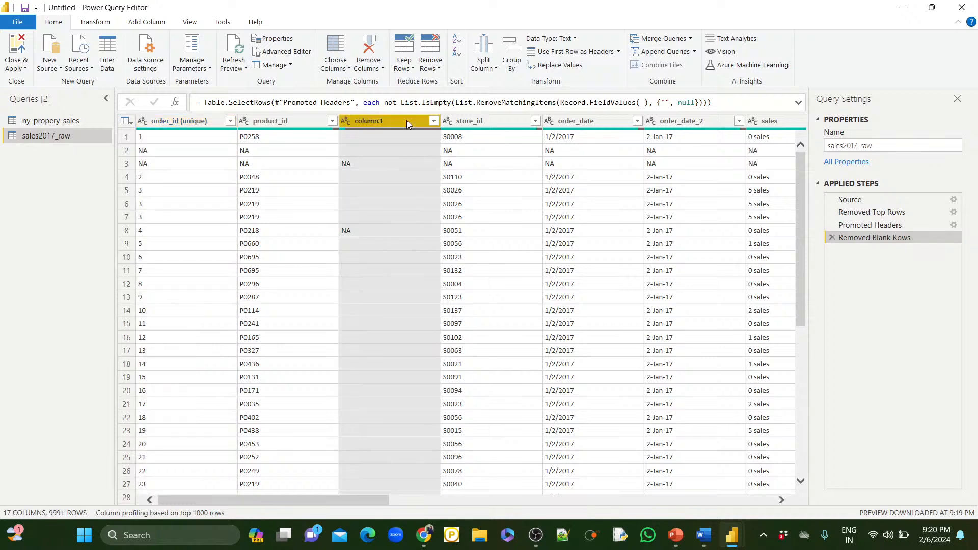
{"action": "left_click", "coordinate": [367, 67]}
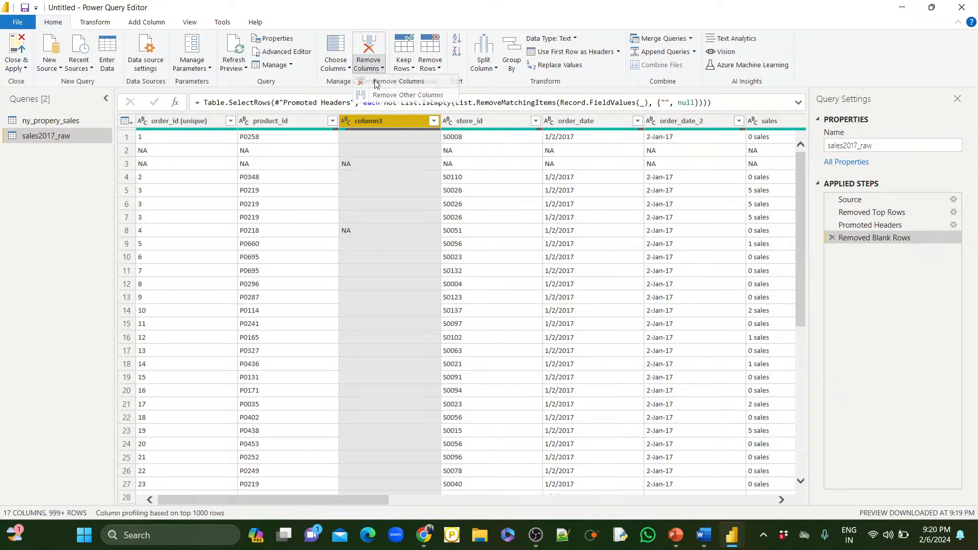
{"action": "left_click", "coordinate": [376, 82]}
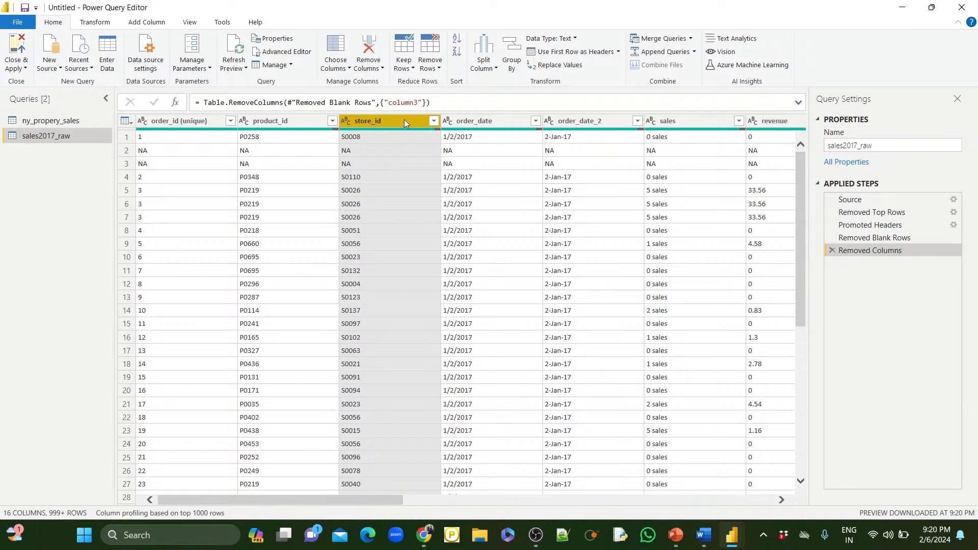
Filter the store_id column to exclude NA values and look over the remaining rows
{"action": "right_click", "coordinate": [426, 120]}
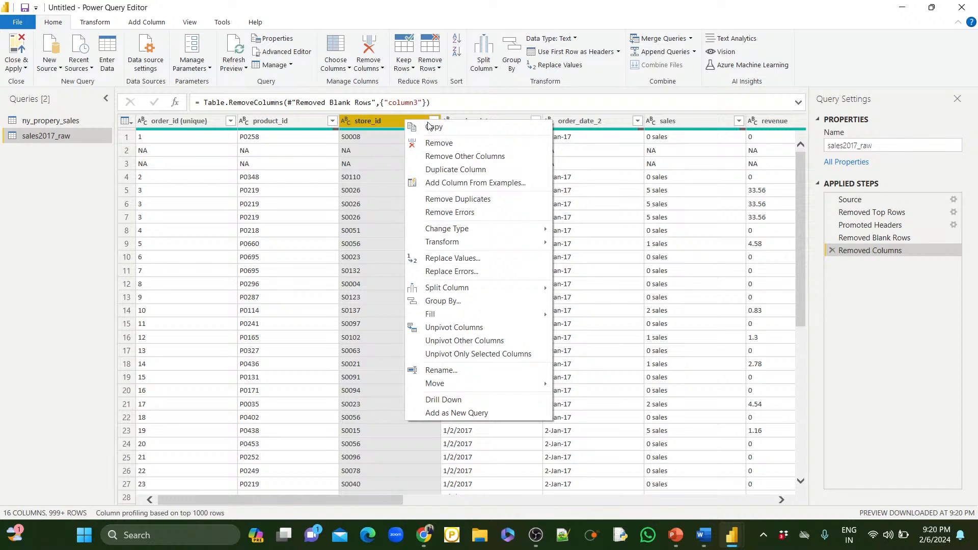
{"action": "left_click", "coordinate": [384, 122]}
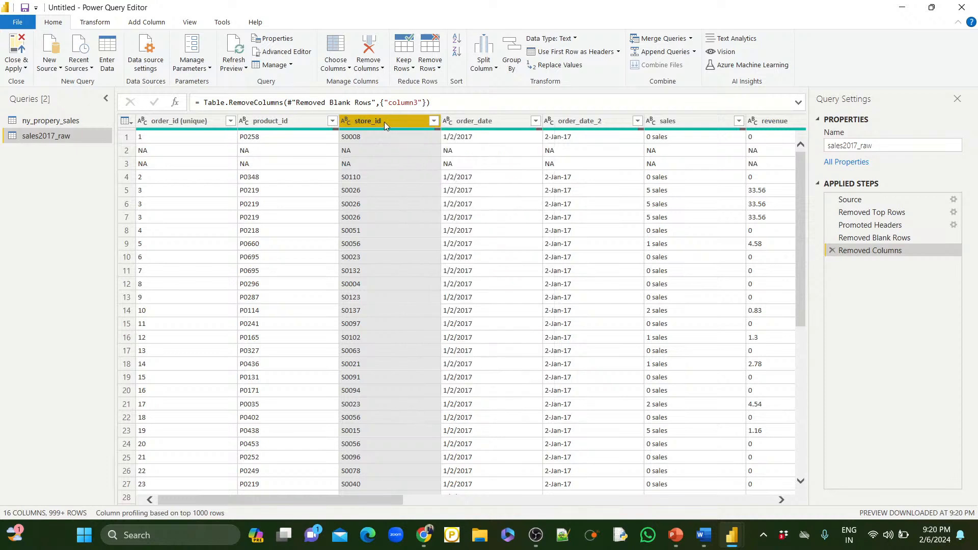
{"action": "left_click", "coordinate": [433, 123]}
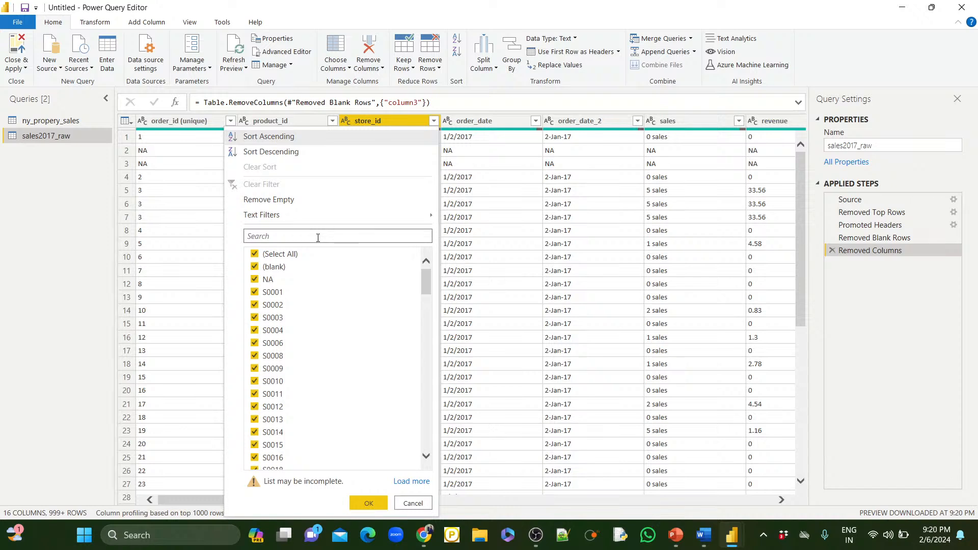
{"action": "left_click", "coordinate": [257, 282]}
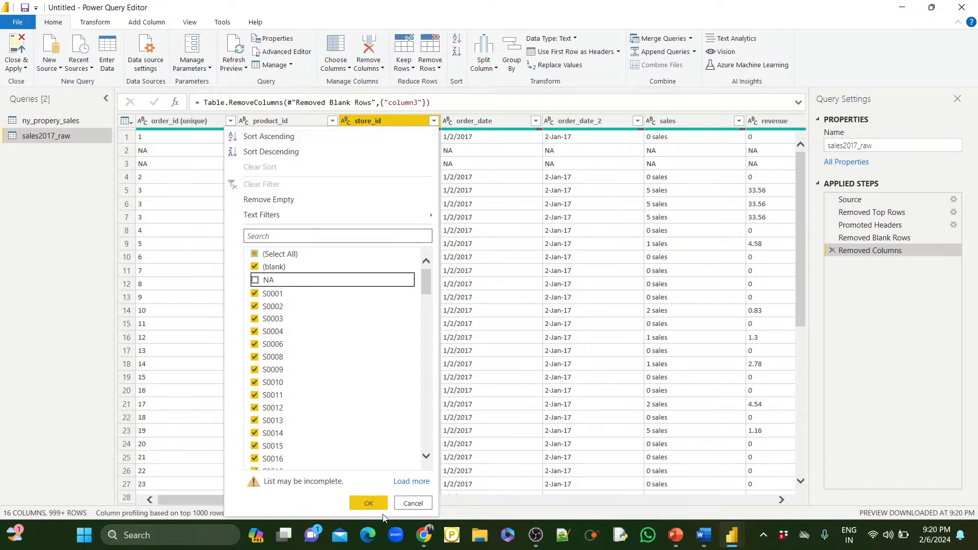
{"action": "left_click", "coordinate": [369, 504]}
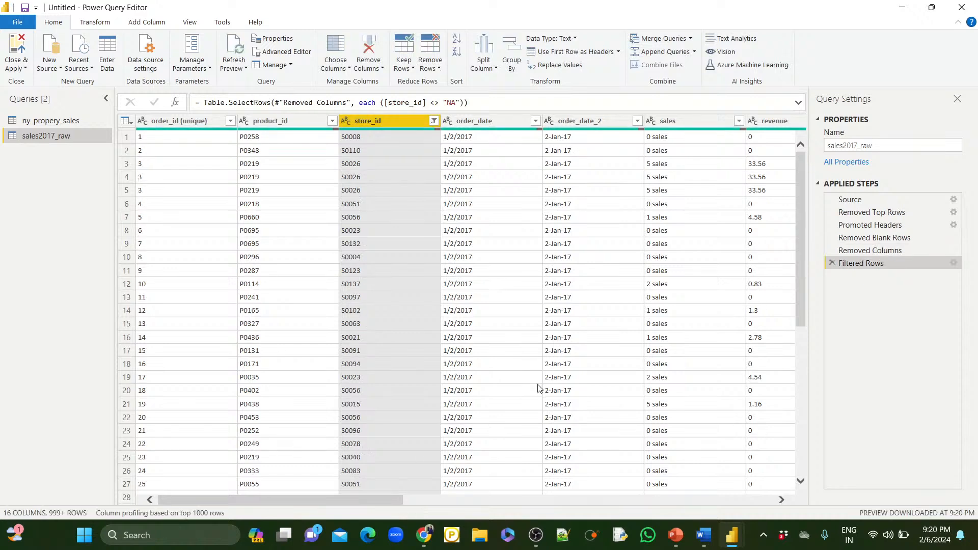
{"action": "scroll", "coordinate": [538, 388], "scroll_direction": "down", "scroll_amount": 8}
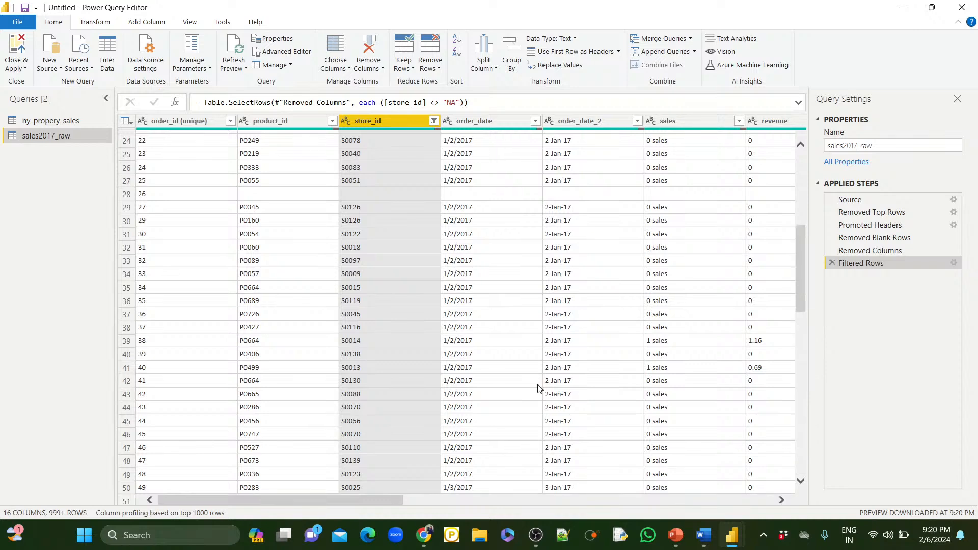
{"action": "scroll", "coordinate": [538, 388], "scroll_direction": "up", "scroll_amount": 3}
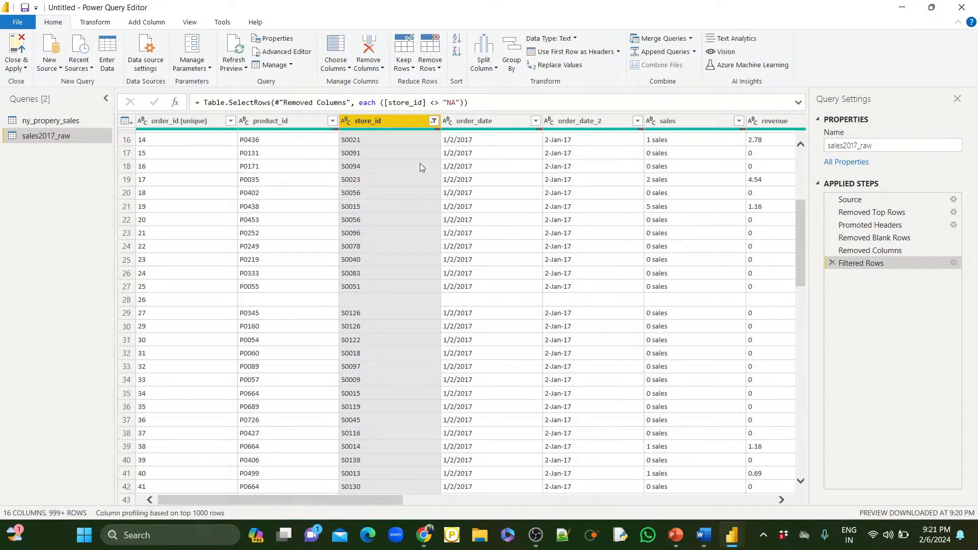
{"action": "scroll", "coordinate": [496, 220], "scroll_direction": "right", "scroll_amount": 10}
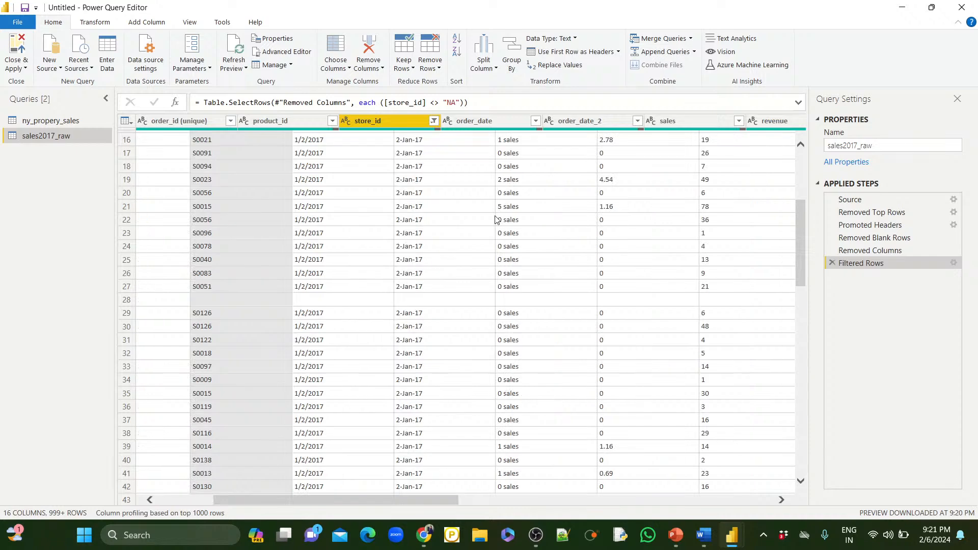
{"action": "scroll", "coordinate": [496, 220], "scroll_direction": "left", "scroll_amount": 10}
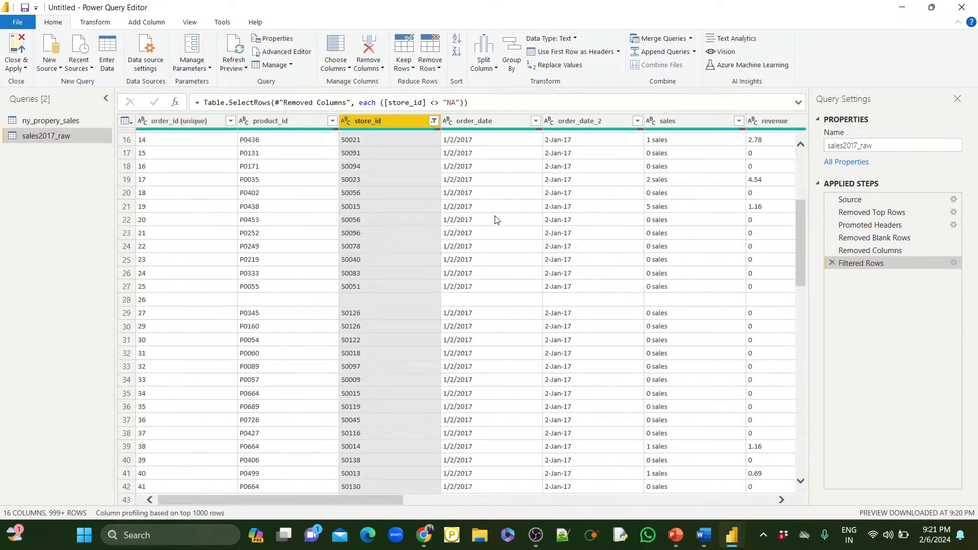
{"action": "left_click", "coordinate": [155, 122]}
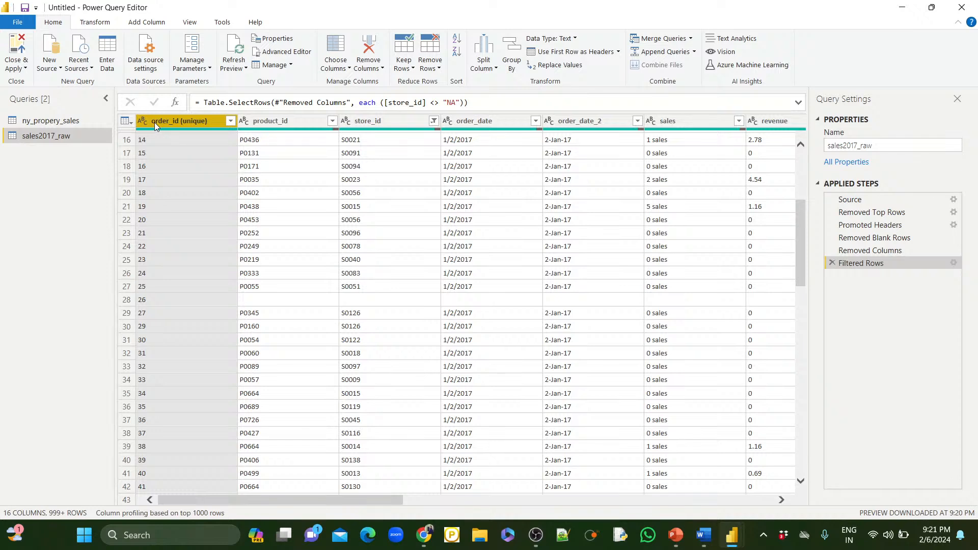
{"action": "key", "text": "shift+Right"}
{"action": "key", "text": "shift+Right"}
{"action": "key", "text": "shift+Right"}
{"action": "key", "text": "shift+Right"}
{"action": "key", "text": "shift+Right"}
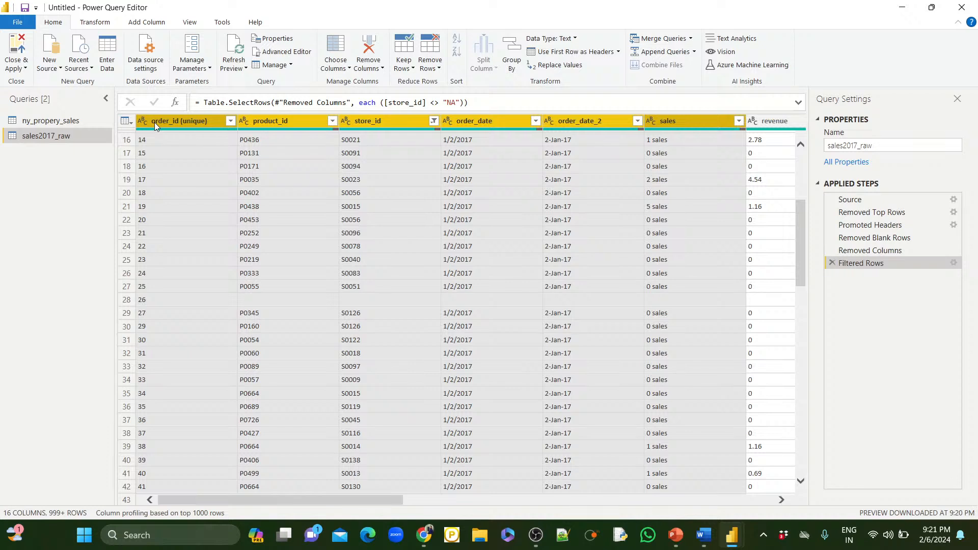
{"action": "left_click", "coordinate": [110, 21]}
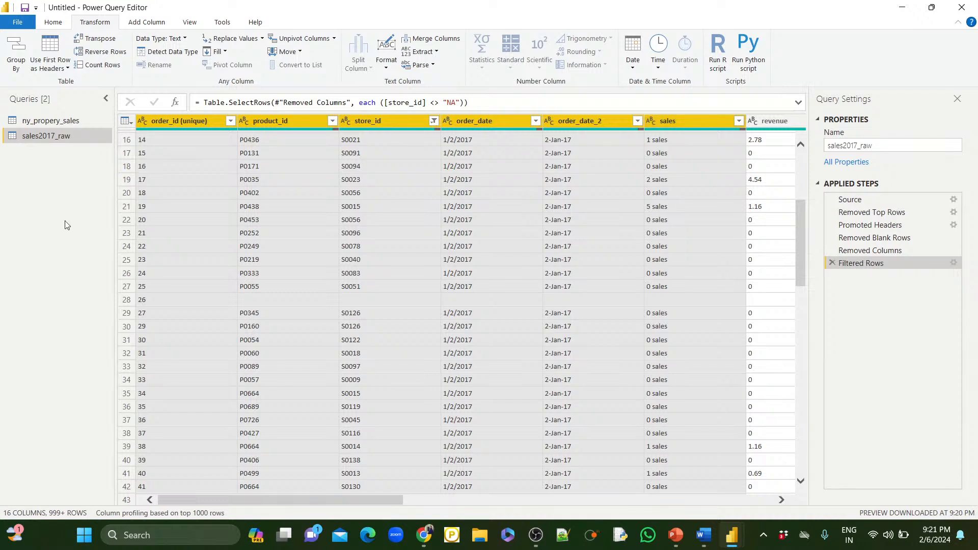
{"action": "left_click", "coordinate": [197, 196]}
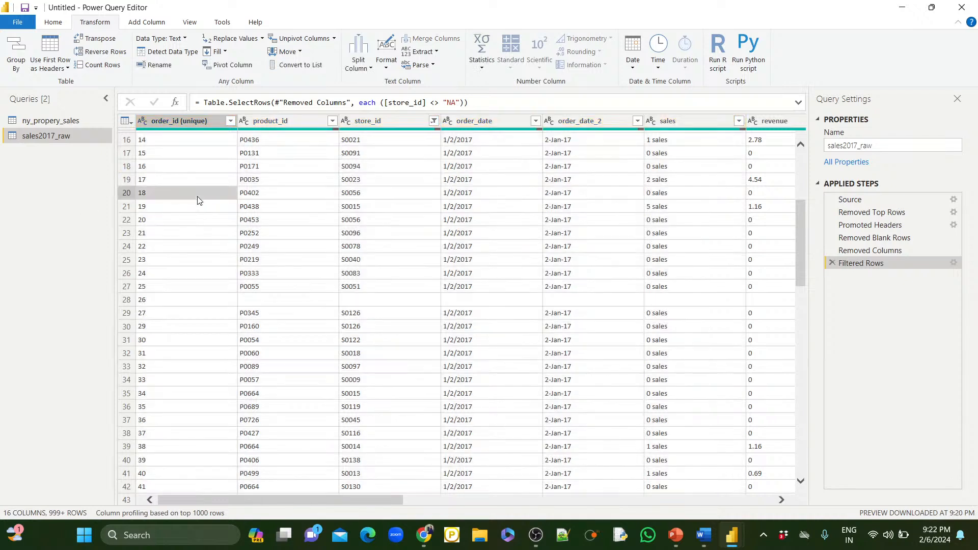
Change the data type of order_id (unique) to Whole Number and of order_date to Date
{"action": "left_click", "coordinate": [198, 126]}
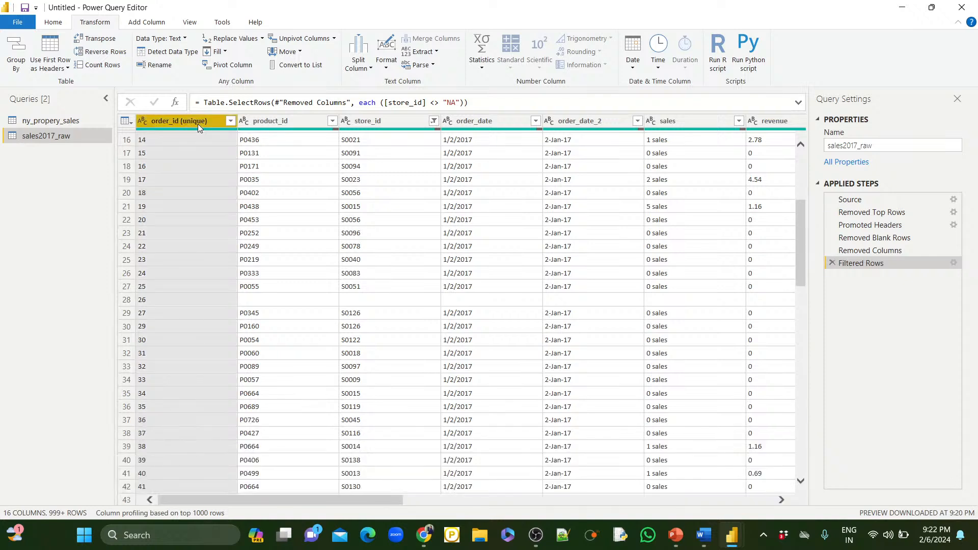
{"action": "left_click", "coordinate": [143, 123]}
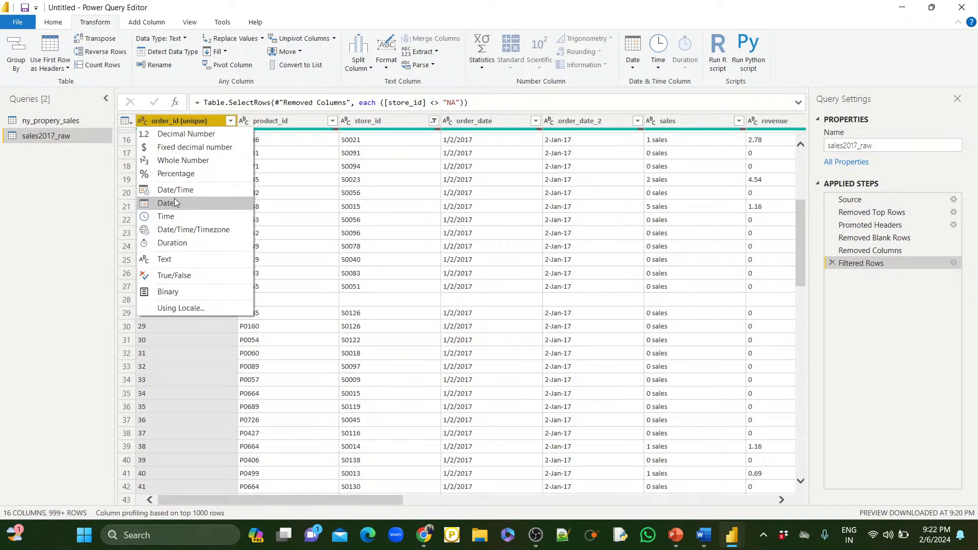
{"action": "left_click", "coordinate": [182, 161]}
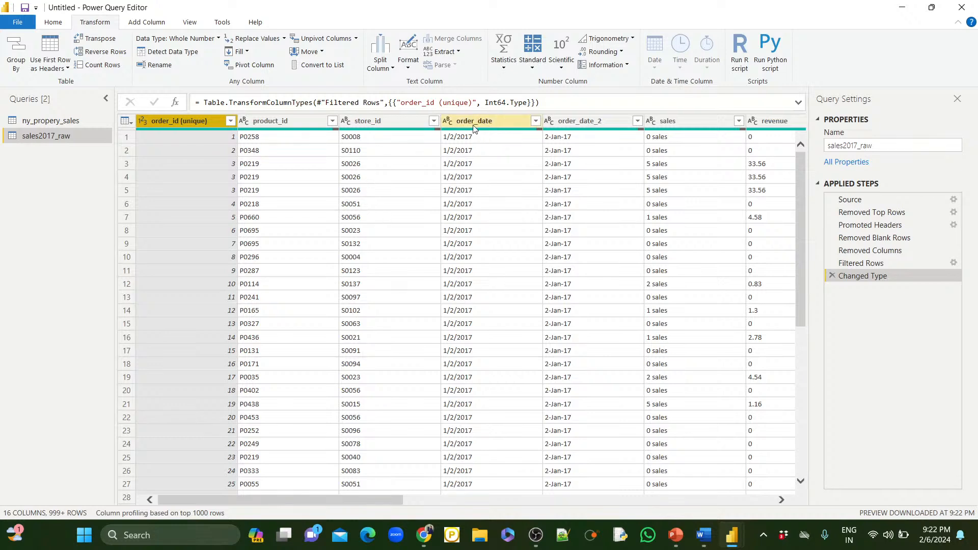
{"action": "left_click", "coordinate": [449, 123]}
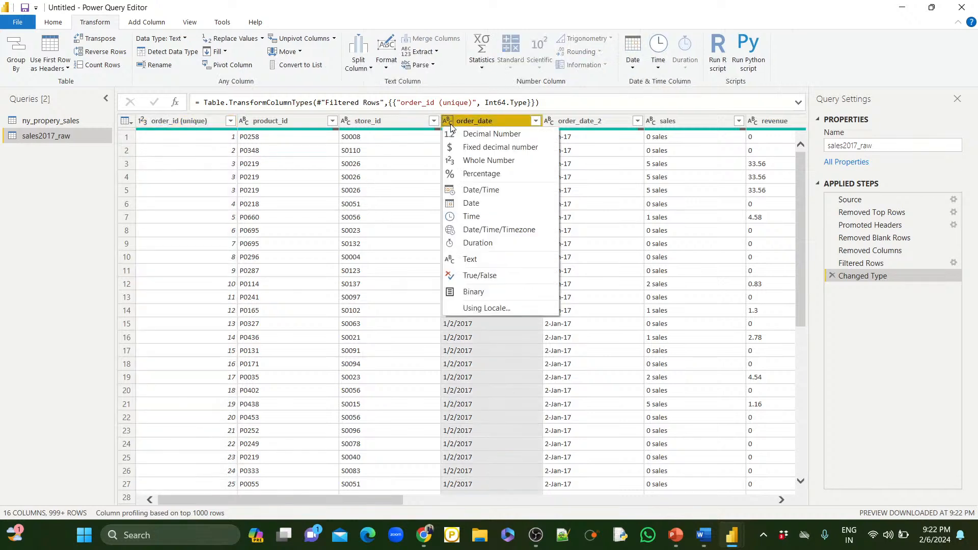
{"action": "left_click", "coordinate": [472, 204]}
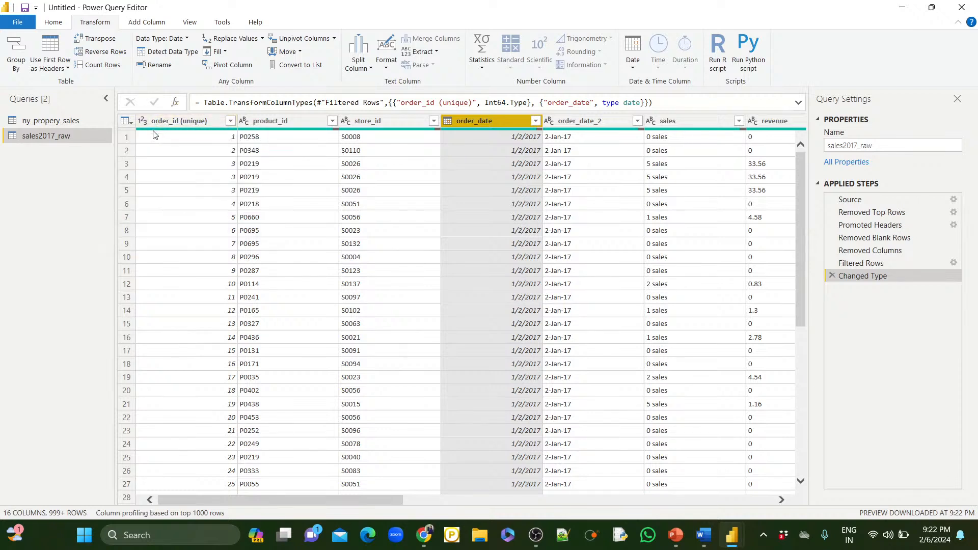
Remove the rows that contain errors in the order_date column of sales2017_raw
{"action": "mouse_move", "coordinate": [154, 132]}
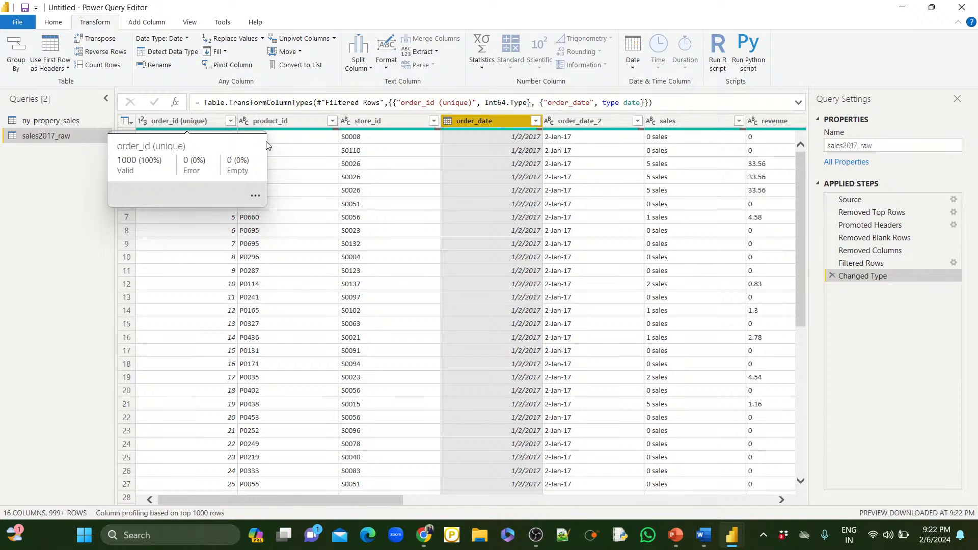
{"action": "mouse_move", "coordinate": [276, 132]}
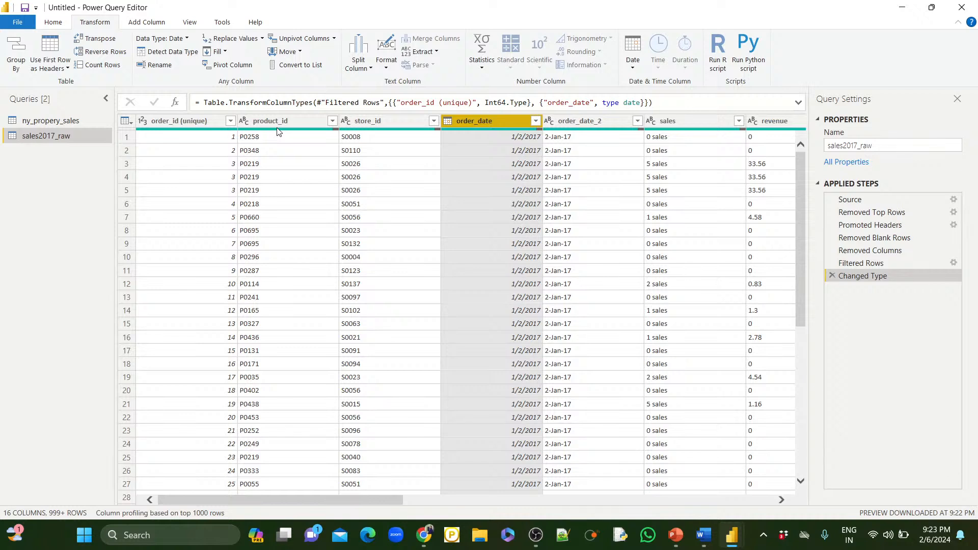
{"action": "left_click", "coordinate": [57, 29]}
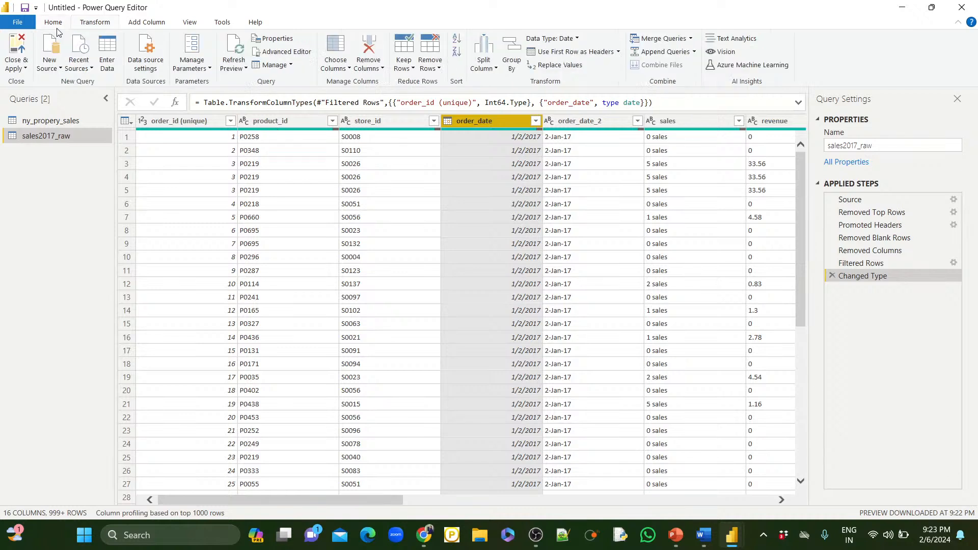
{"action": "left_click", "coordinate": [436, 70]}
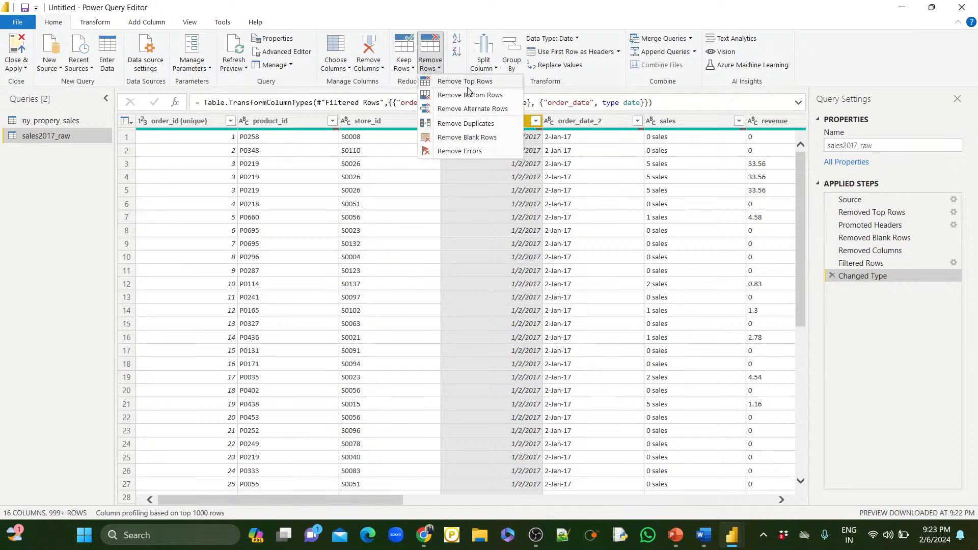
{"action": "left_click", "coordinate": [469, 151]}
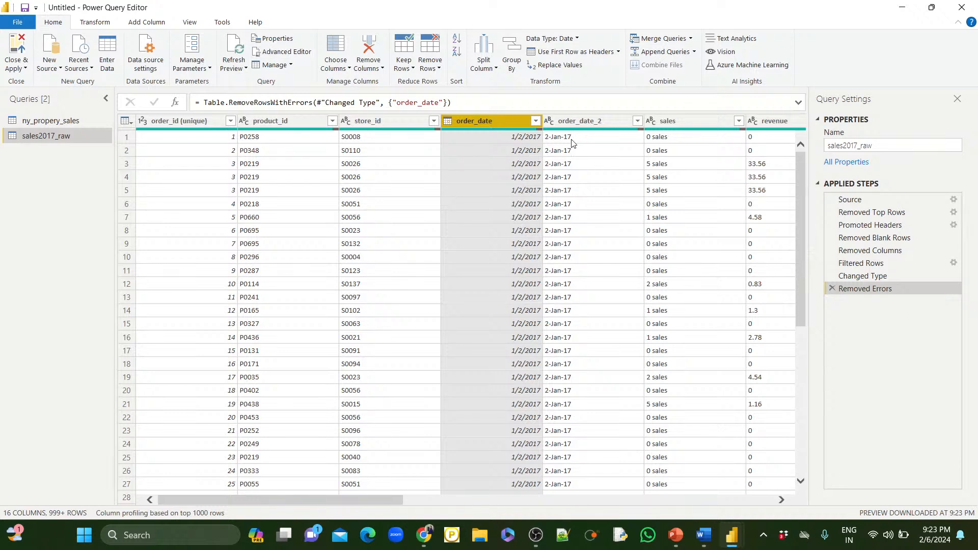
Try the Whole Number data type on order_date_2, look over the rows and delete that type-change step
{"action": "left_click", "coordinate": [549, 122]}
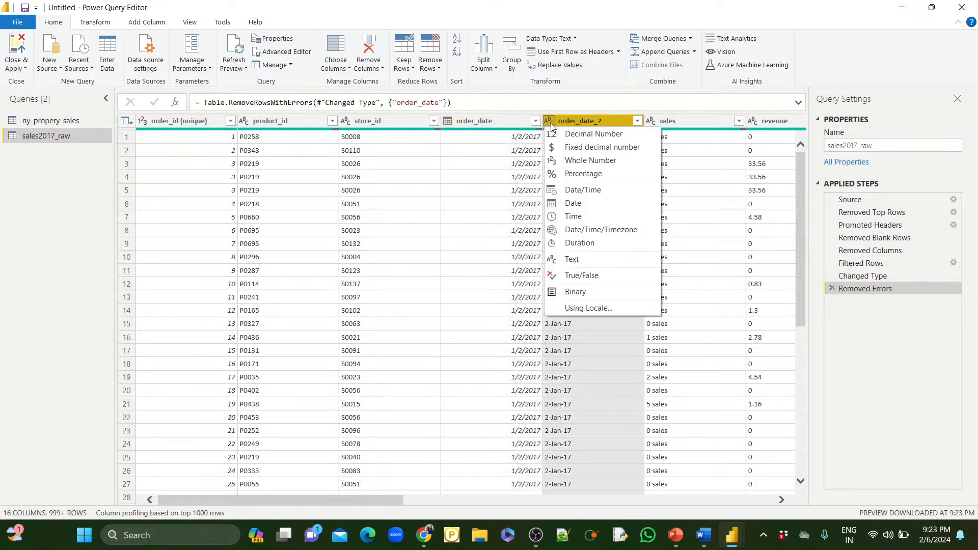
{"action": "left_click", "coordinate": [582, 162]}
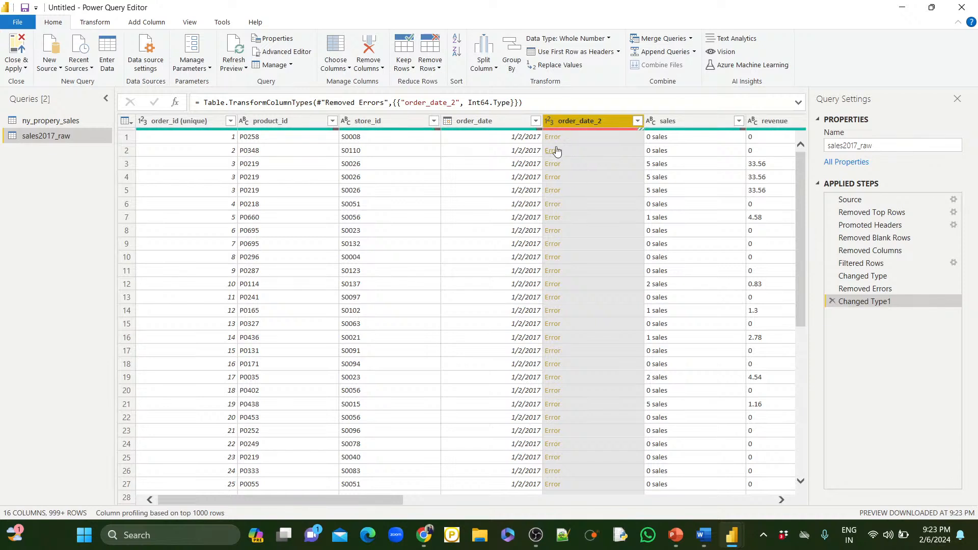
{"action": "scroll", "coordinate": [555, 150], "scroll_direction": "down", "scroll_amount": 1}
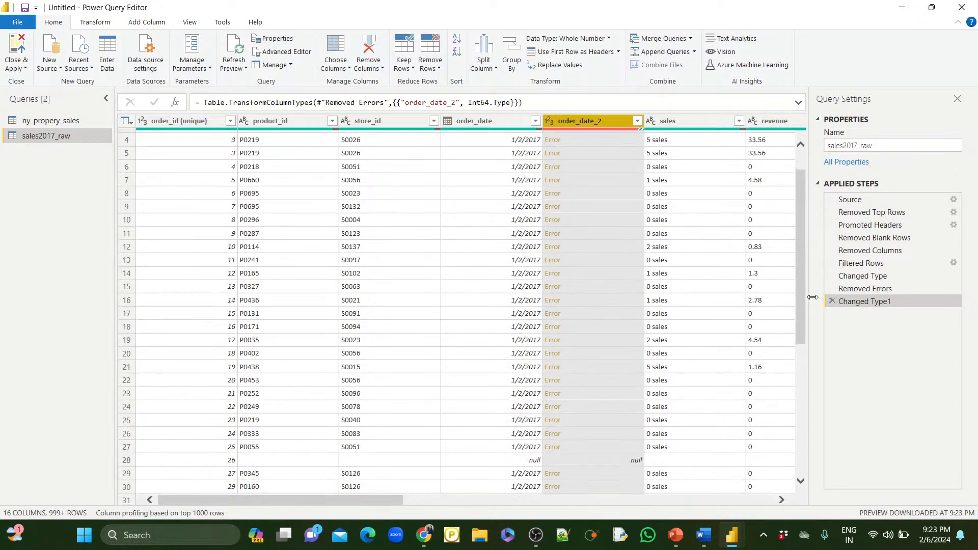
{"action": "left_click", "coordinate": [833, 301]}
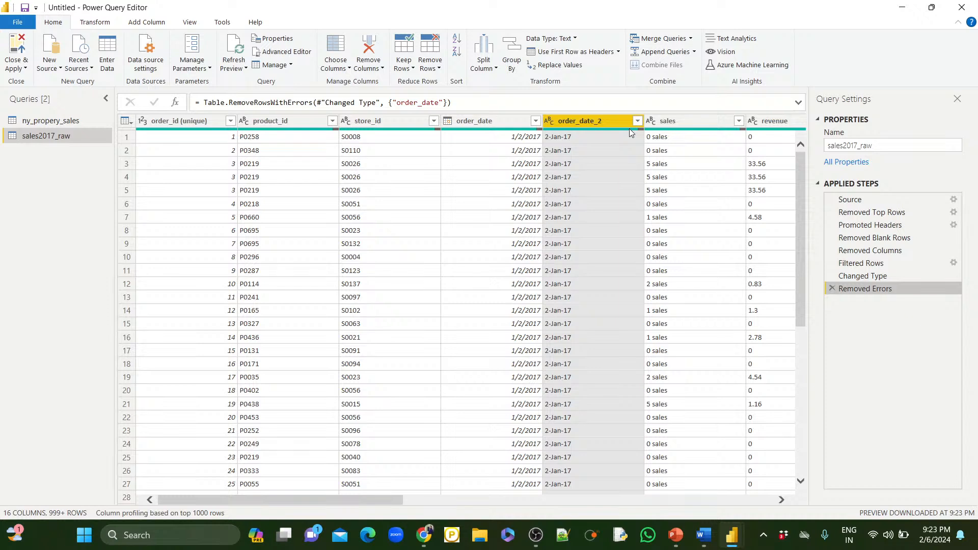
Change the type of order_date_2 using locale, with data type Date and locale English (United Kingdom)
{"action": "mouse_move", "coordinate": [630, 131]}
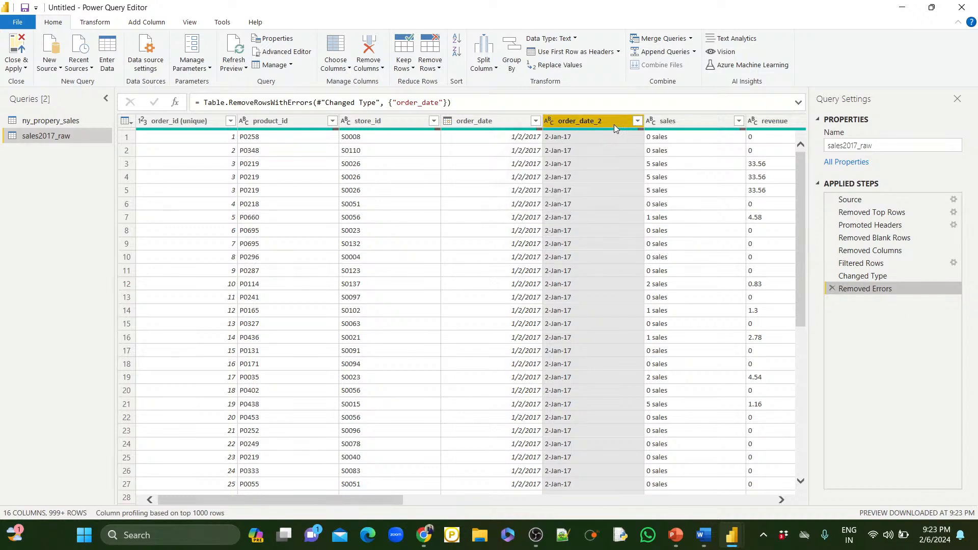
{"action": "right_click", "coordinate": [614, 125]}
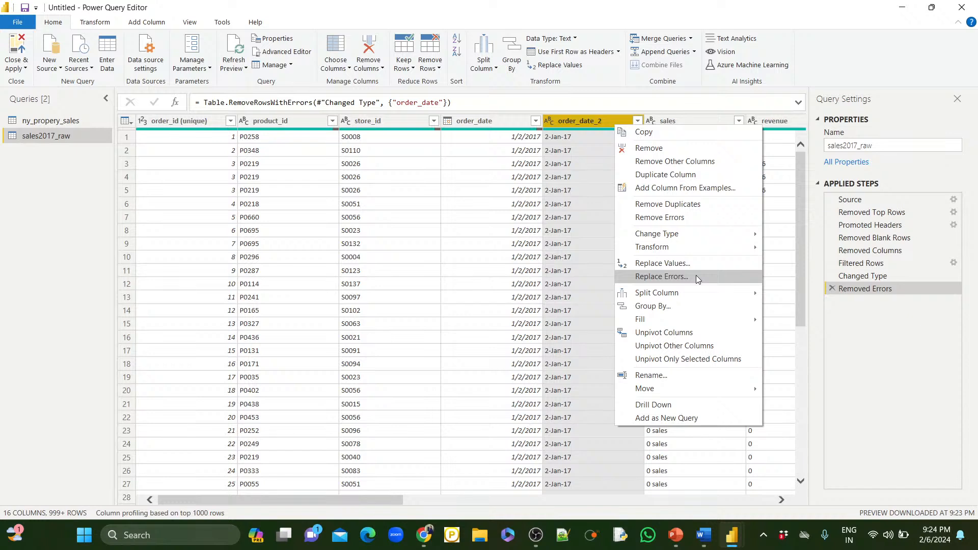
{"action": "mouse_move", "coordinate": [669, 239]}
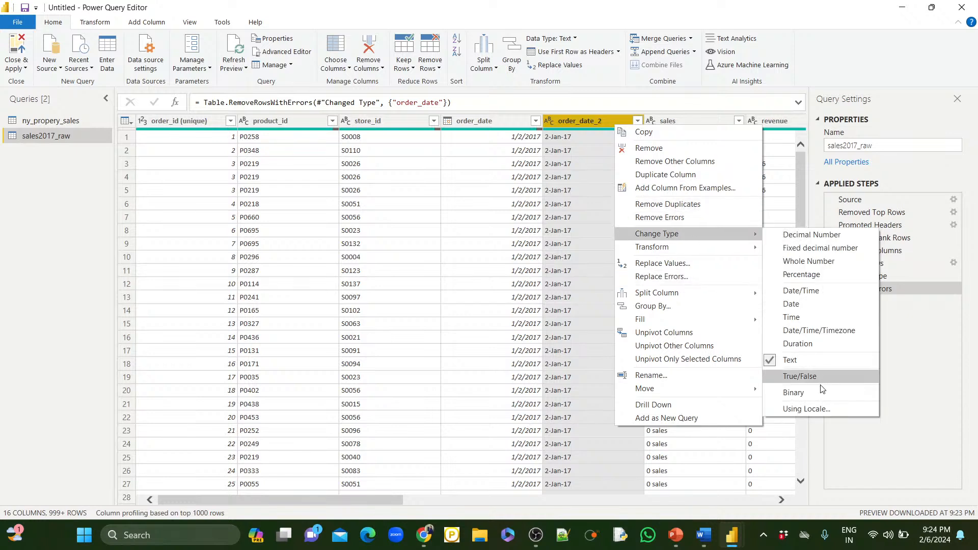
{"action": "left_click", "coordinate": [806, 408]}
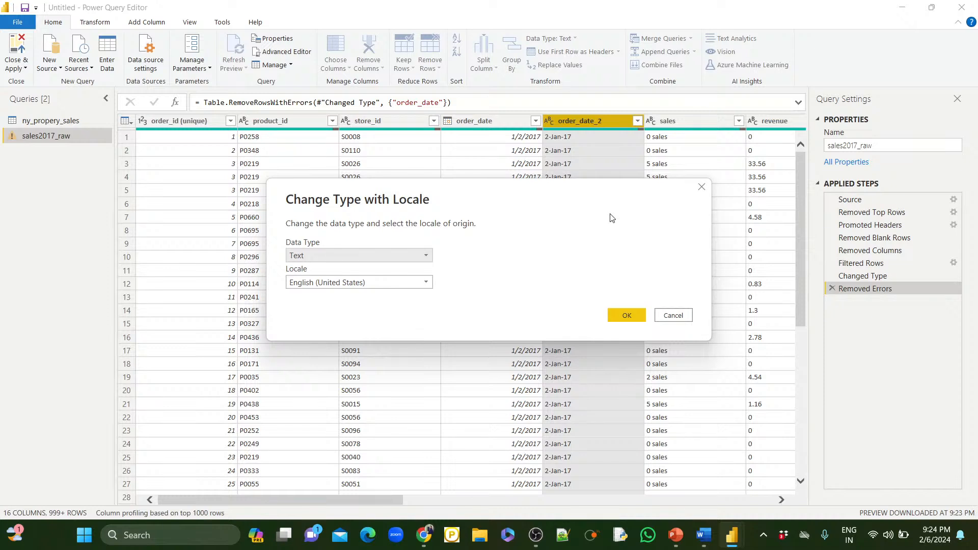
{"action": "left_click", "coordinate": [414, 252]}
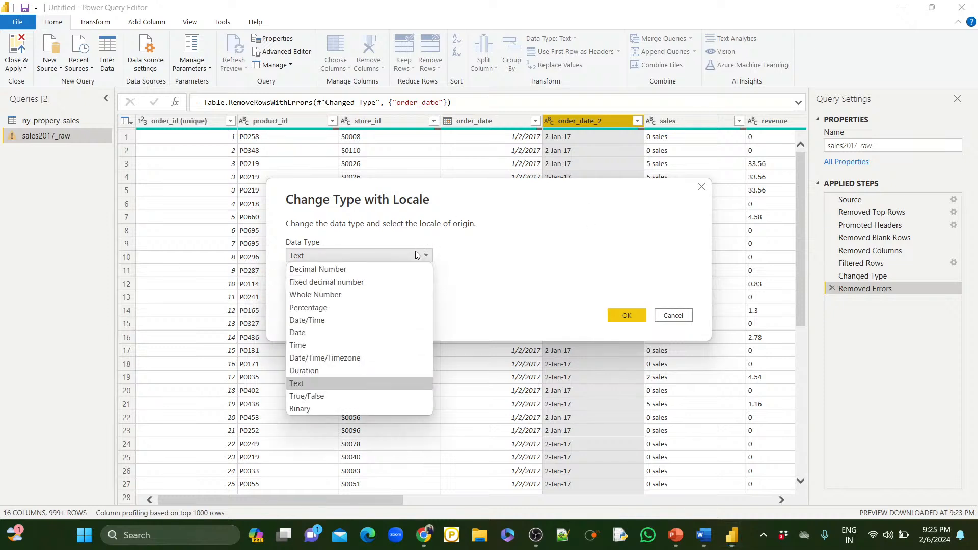
{"action": "left_click", "coordinate": [304, 333]}
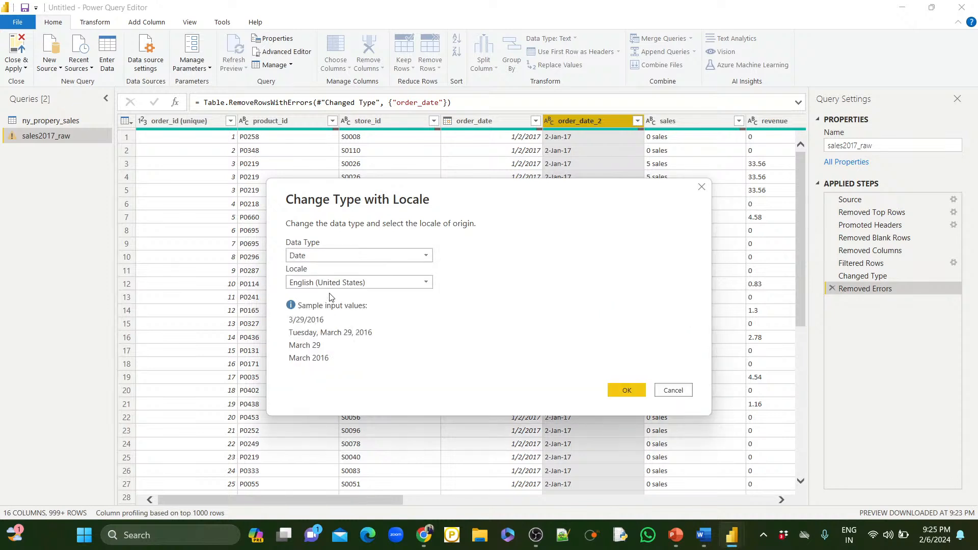
{"action": "left_click", "coordinate": [330, 283]}
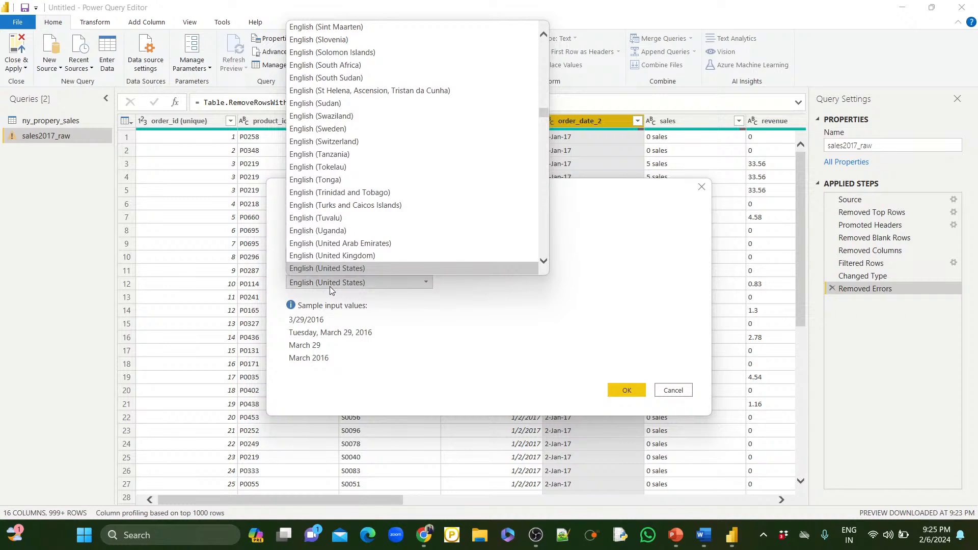
{"action": "left_click", "coordinate": [330, 255]}
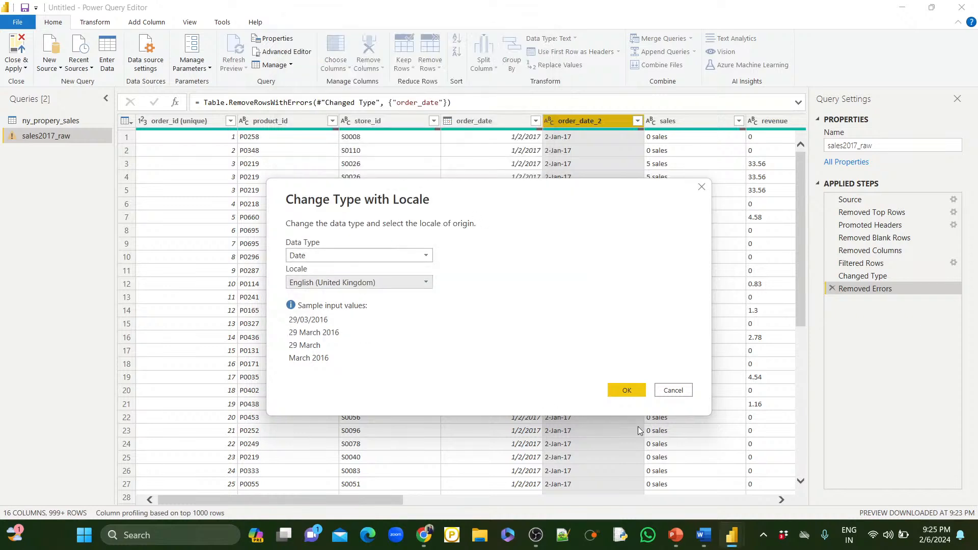
{"action": "left_click", "coordinate": [631, 393]}
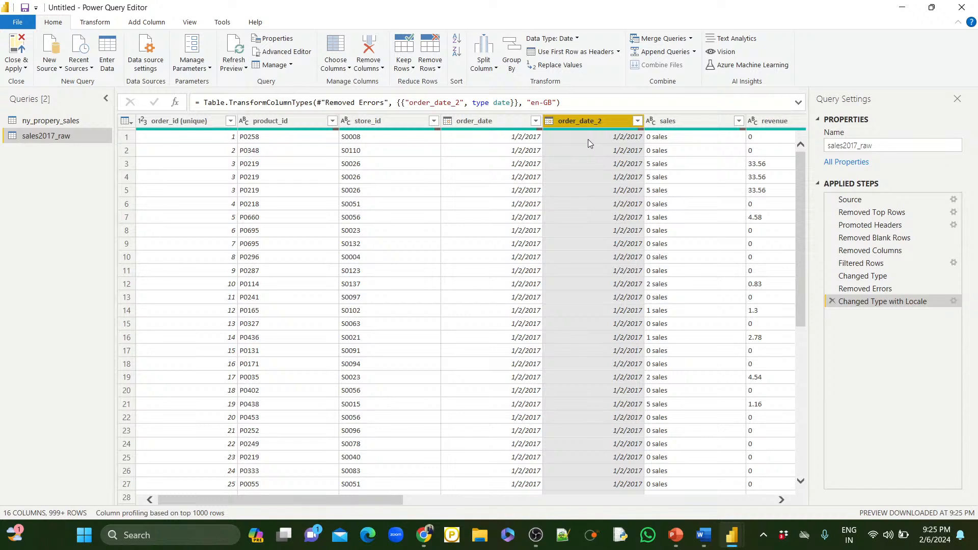
Change the data type of the revenue column to Fixed decimal number
{"action": "mouse_move", "coordinate": [588, 129]}
{"action": "scroll", "coordinate": [690, 207], "scroll_direction": "right", "scroll_amount": 1}
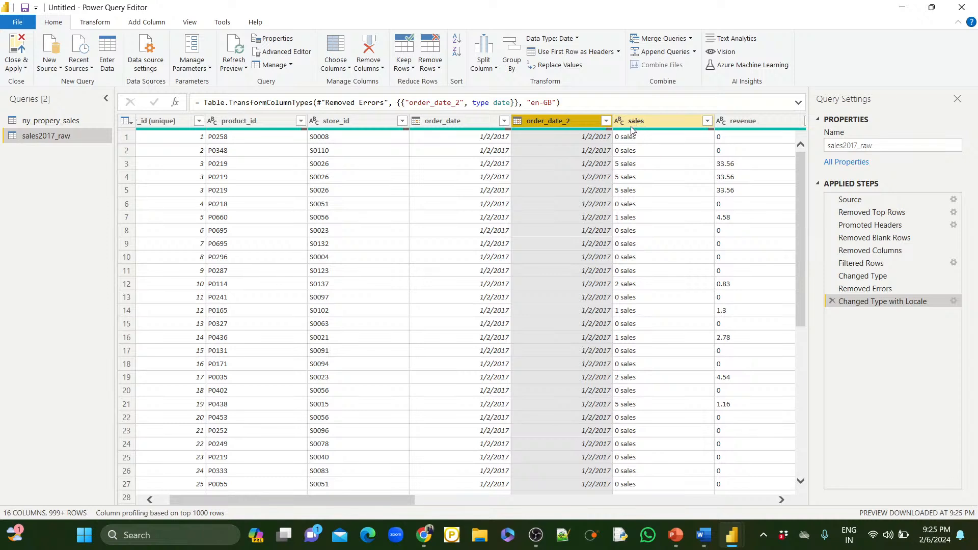
{"action": "left_click", "coordinate": [723, 118]}
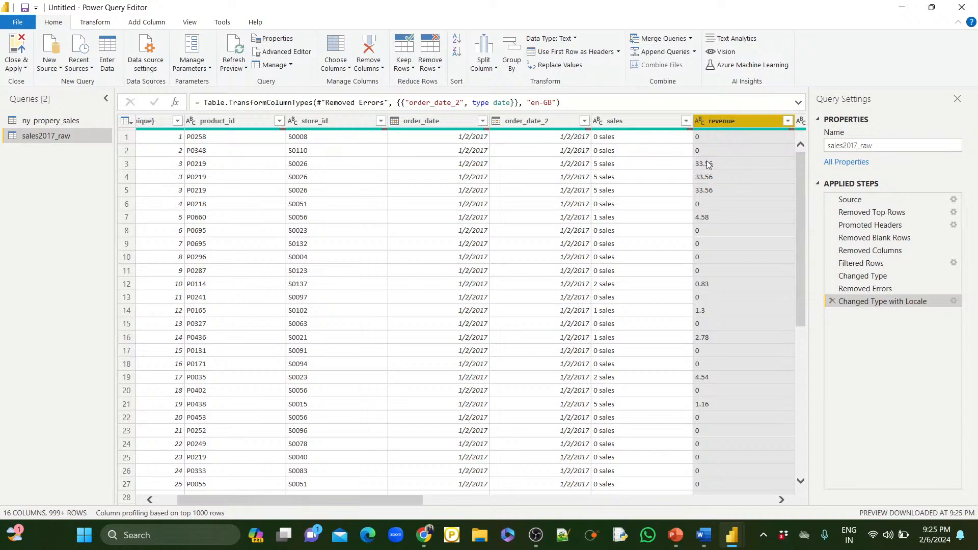
{"action": "left_click", "coordinate": [699, 124]}
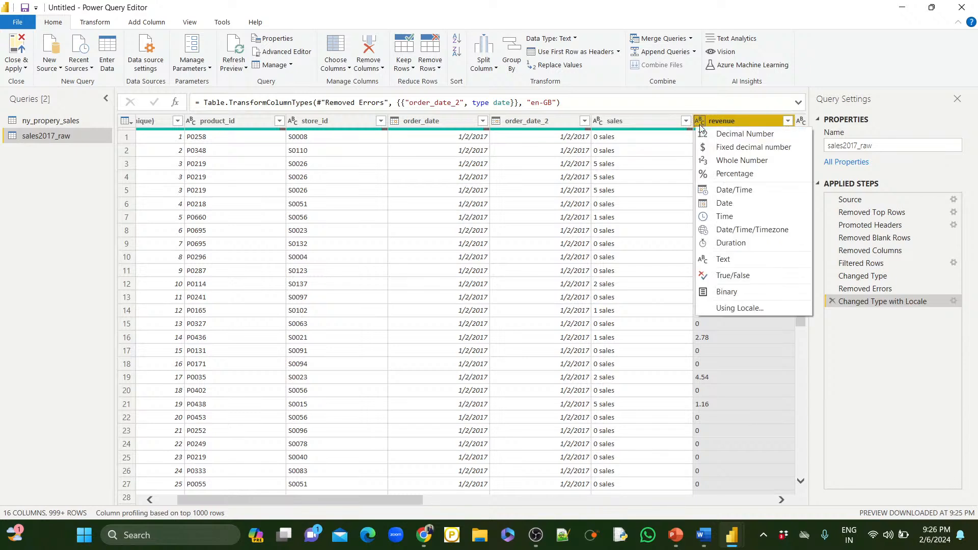
{"action": "left_click", "coordinate": [743, 148]}
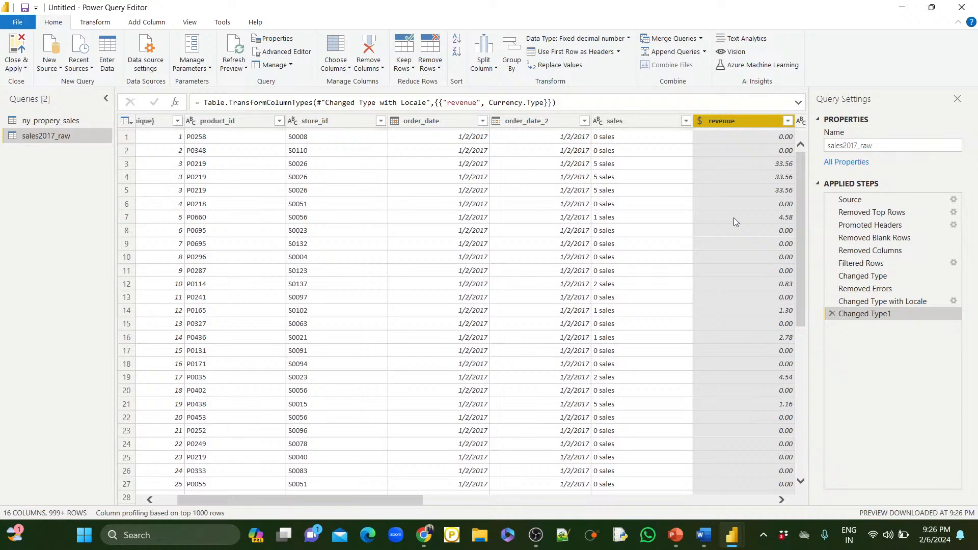
Change the data type of stock to Whole Number and of price to Decimal Number
{"action": "scroll", "coordinate": [733, 218], "scroll_direction": "right", "scroll_amount": 5}
{"action": "scroll", "coordinate": [735, 222], "scroll_direction": "right", "scroll_amount": 2}
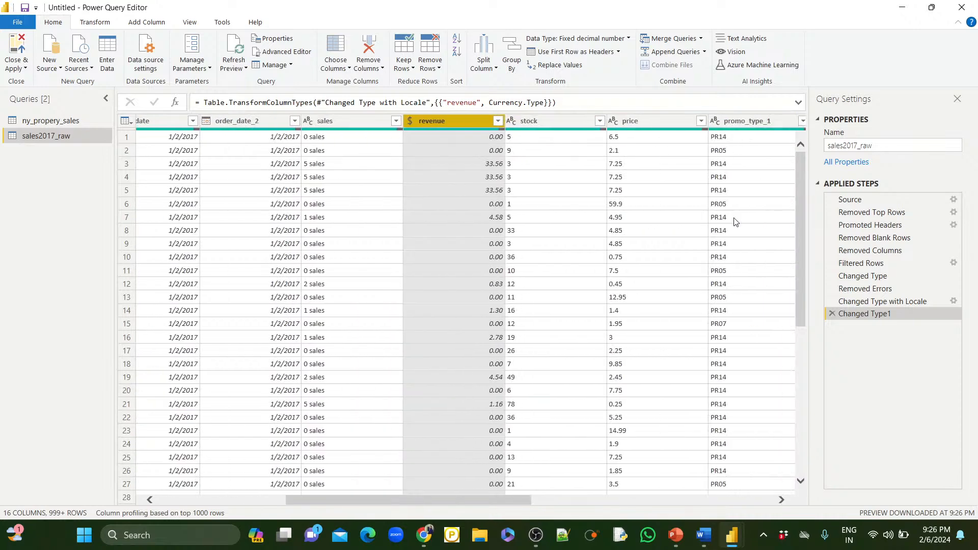
{"action": "left_click", "coordinate": [511, 121]}
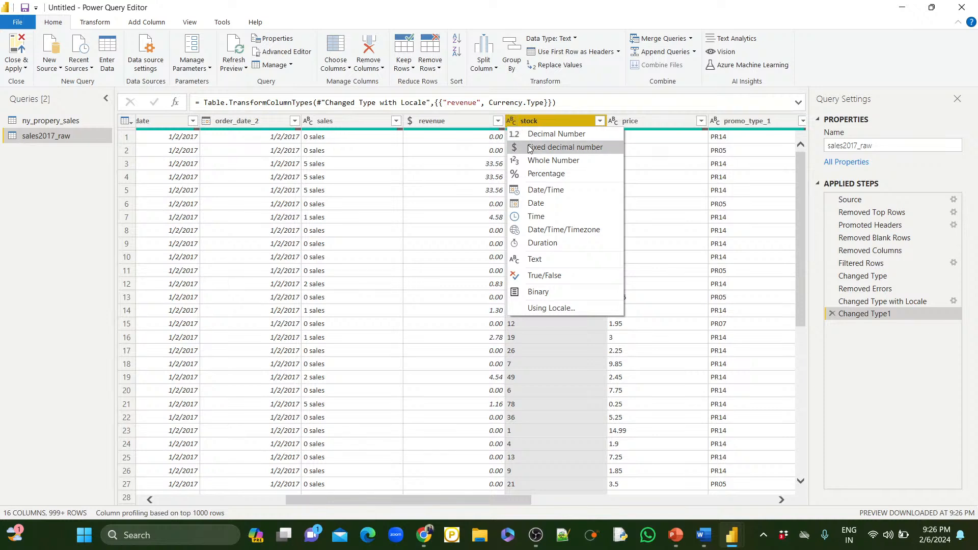
{"action": "left_click", "coordinate": [534, 162]}
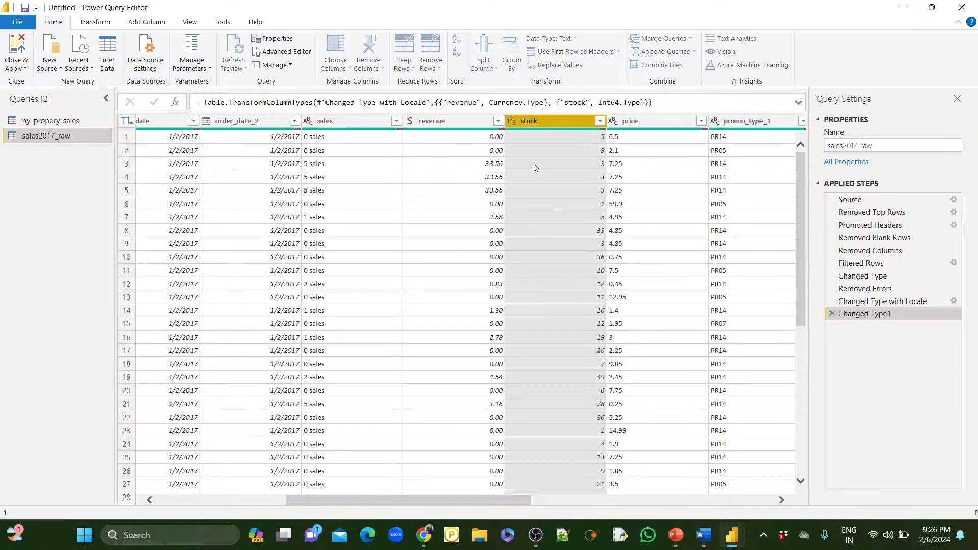
{"action": "left_click", "coordinate": [613, 121]}
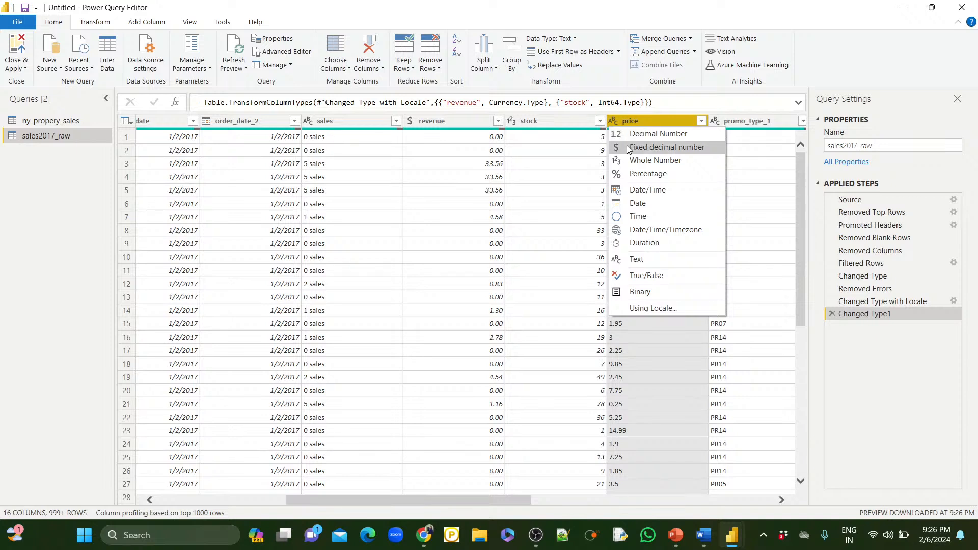
{"action": "left_click", "coordinate": [633, 133]}
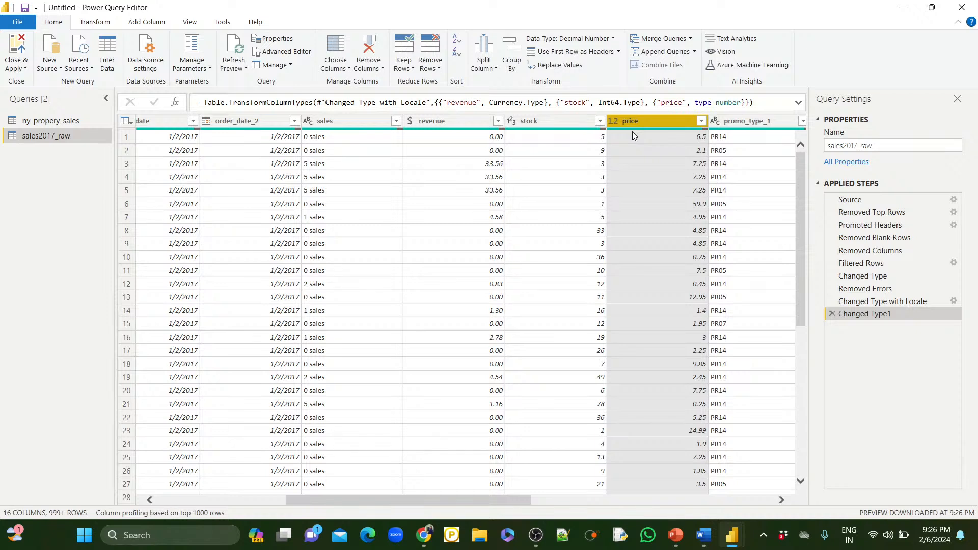
Change the type of delivery_date_format2 using locale, with data type Date and locale English (United Kingdom)
{"action": "scroll", "coordinate": [633, 135], "scroll_direction": "right", "scroll_amount": 3}
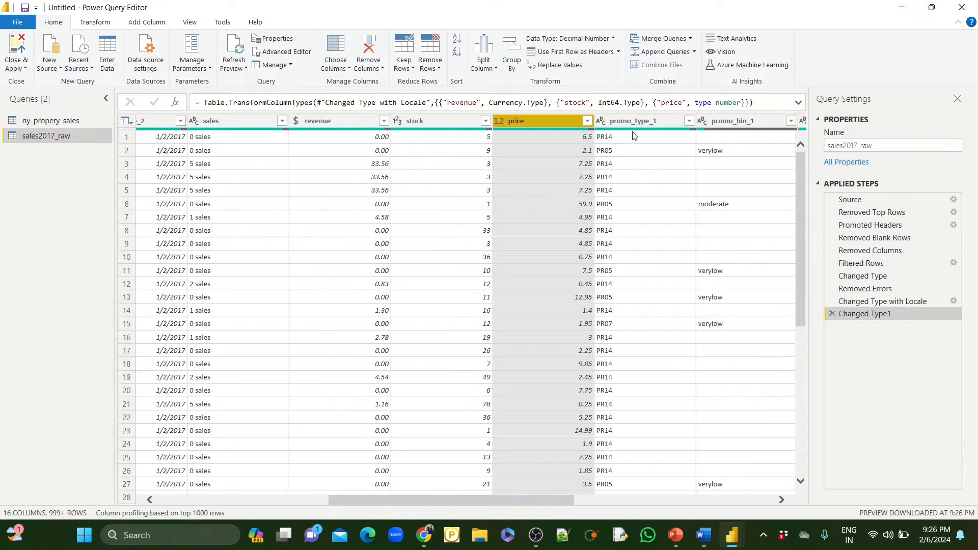
{"action": "scroll", "coordinate": [639, 166], "scroll_direction": "right", "scroll_amount": 3}
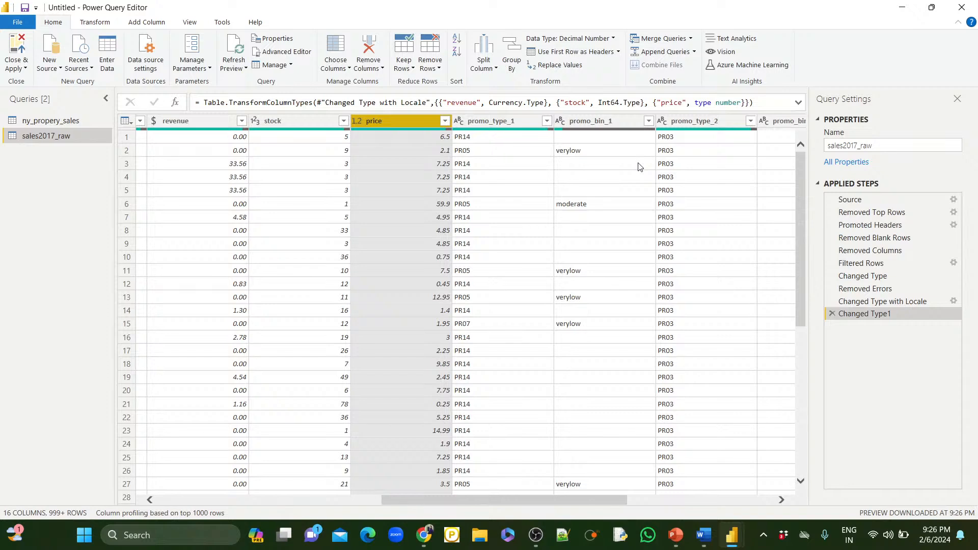
{"action": "scroll", "coordinate": [639, 166], "scroll_direction": "right", "scroll_amount": 3}
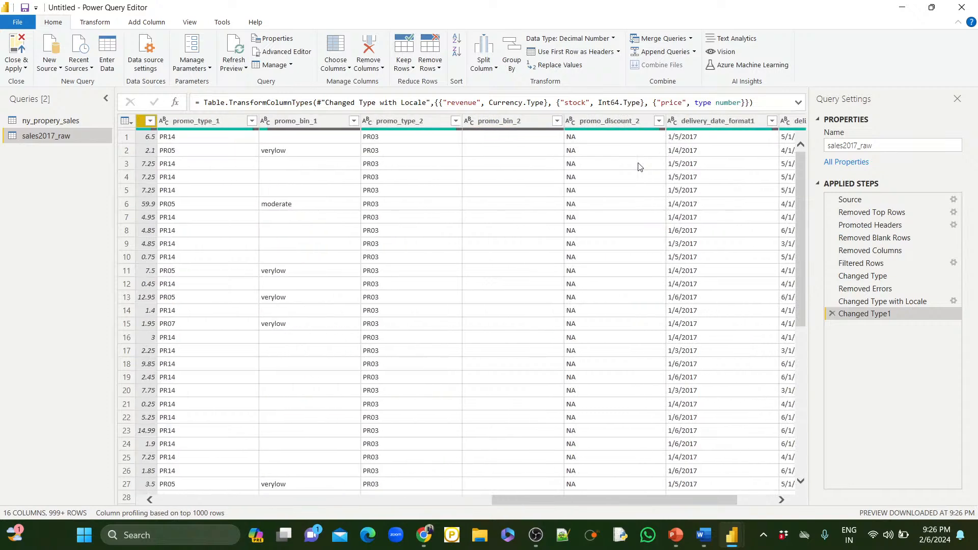
{"action": "scroll", "coordinate": [639, 166], "scroll_direction": "right", "scroll_amount": 3}
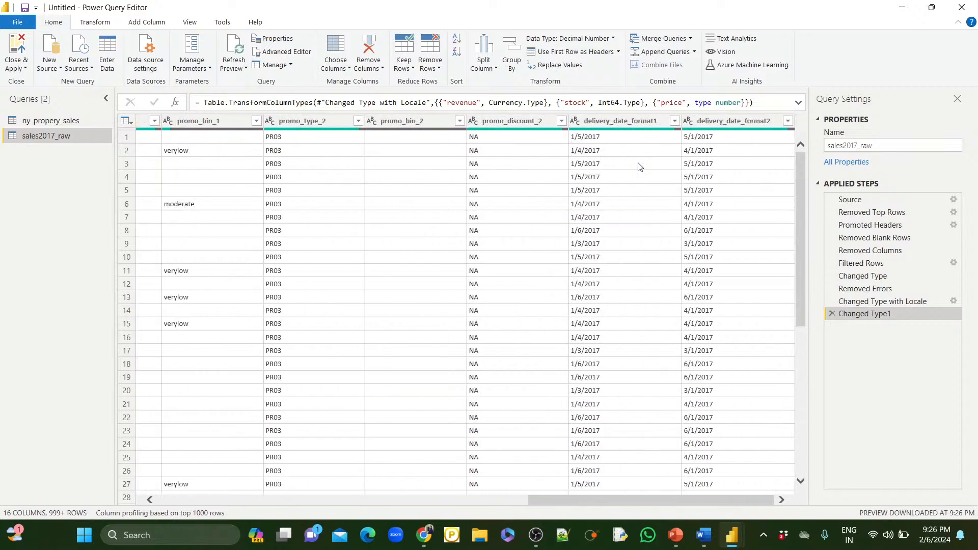
{"action": "left_click", "coordinate": [739, 117]}
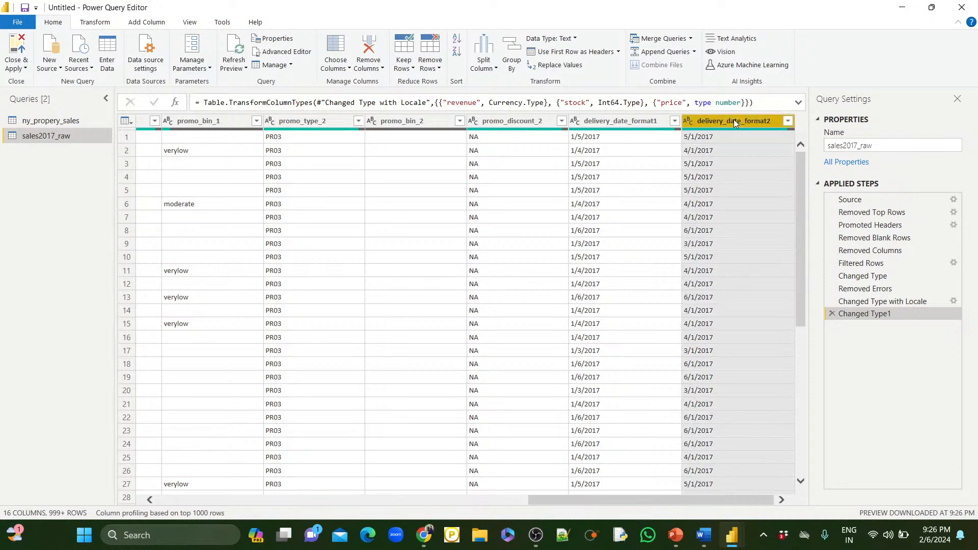
{"action": "right_click", "coordinate": [734, 119]}
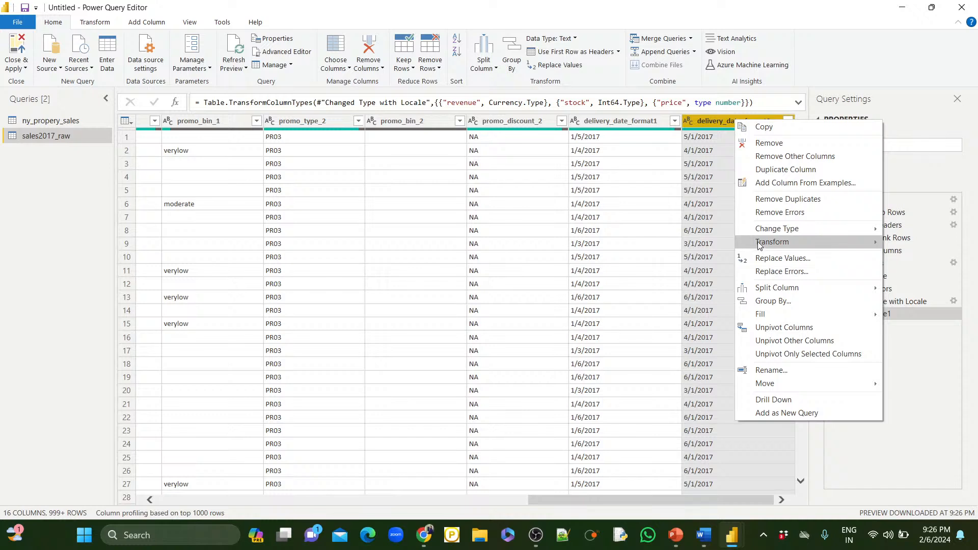
{"action": "mouse_move", "coordinate": [758, 242]}
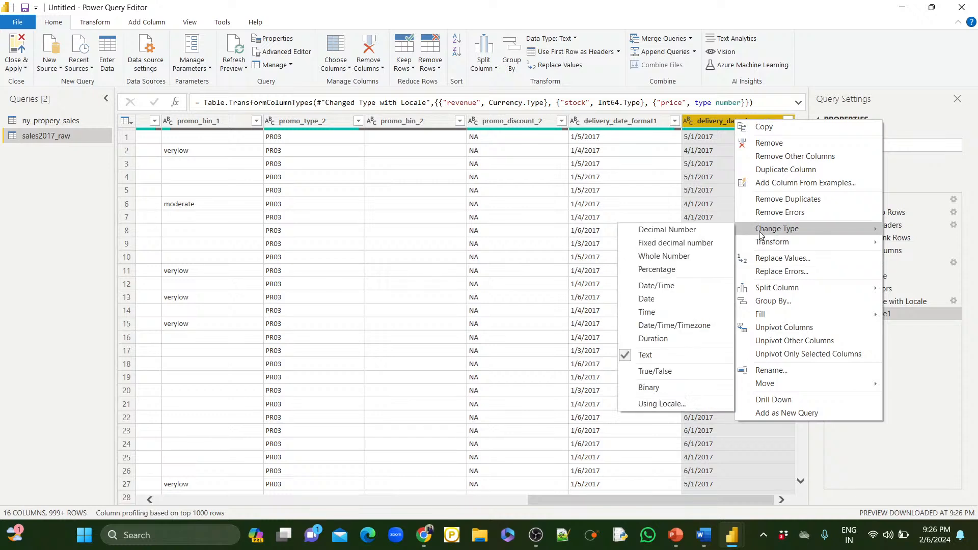
{"action": "left_click", "coordinate": [655, 405]}
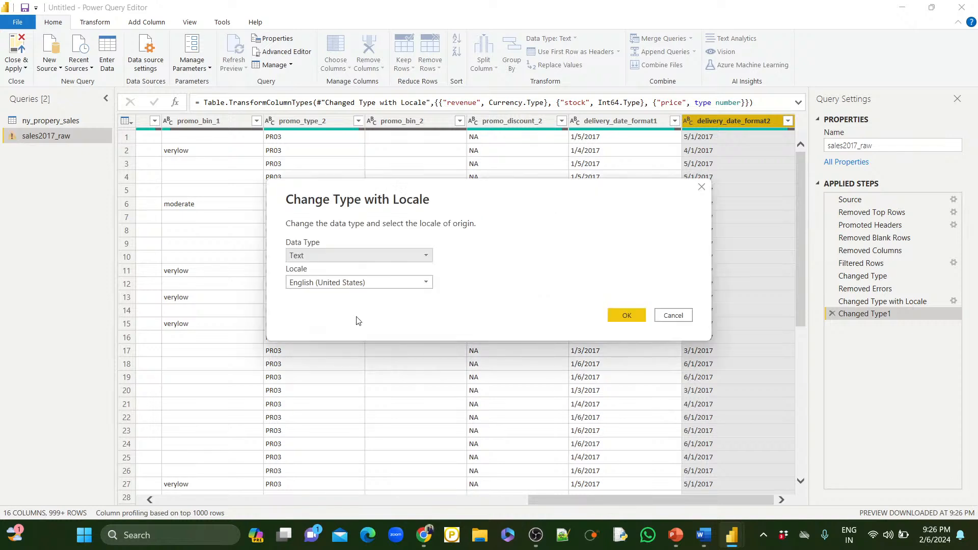
{"action": "left_click", "coordinate": [331, 257]}
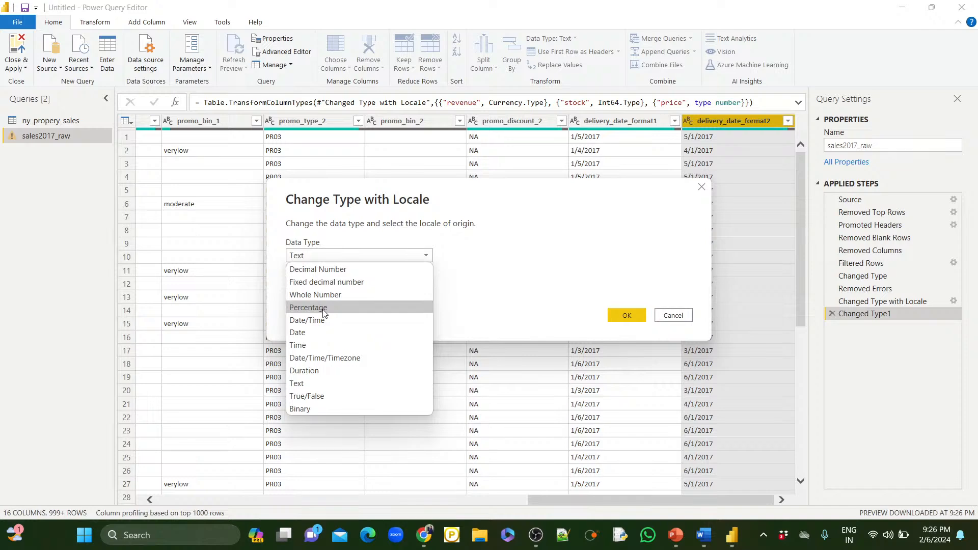
{"action": "left_click", "coordinate": [316, 332]}
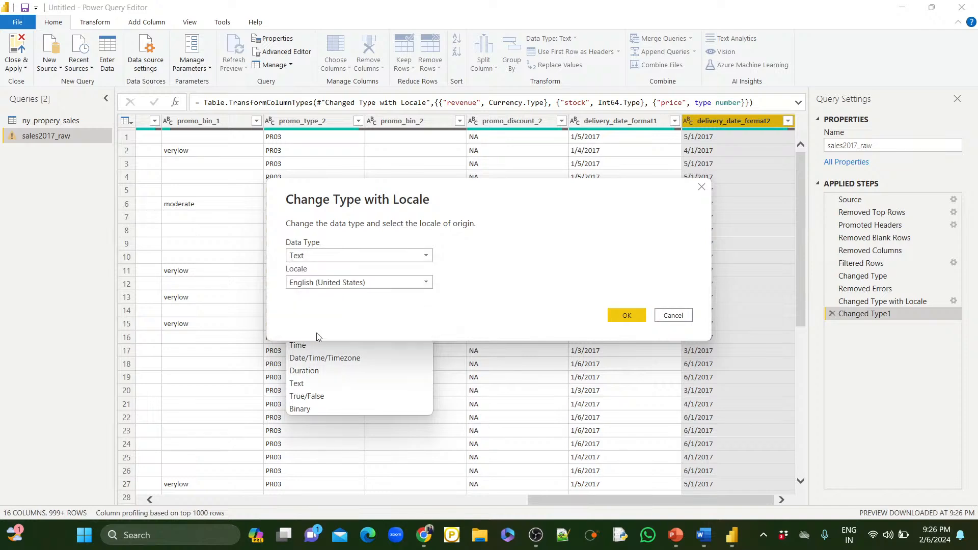
{"action": "left_click", "coordinate": [331, 283]}
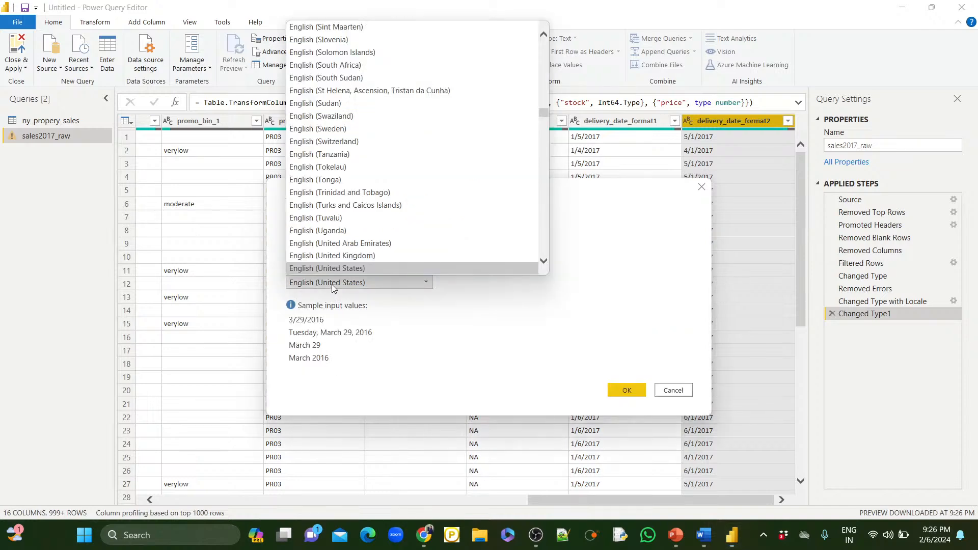
{"action": "left_click", "coordinate": [339, 255]}
{"action": "left_click", "coordinate": [634, 391]}
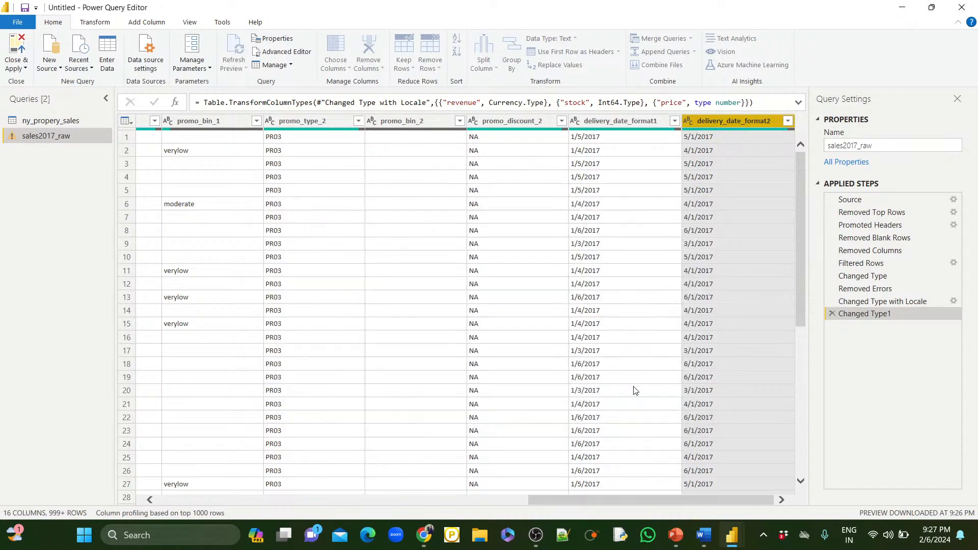
Change the data type of delivery_date_format1 to Date and check the column's quality summary
{"action": "left_click", "coordinate": [642, 121]}
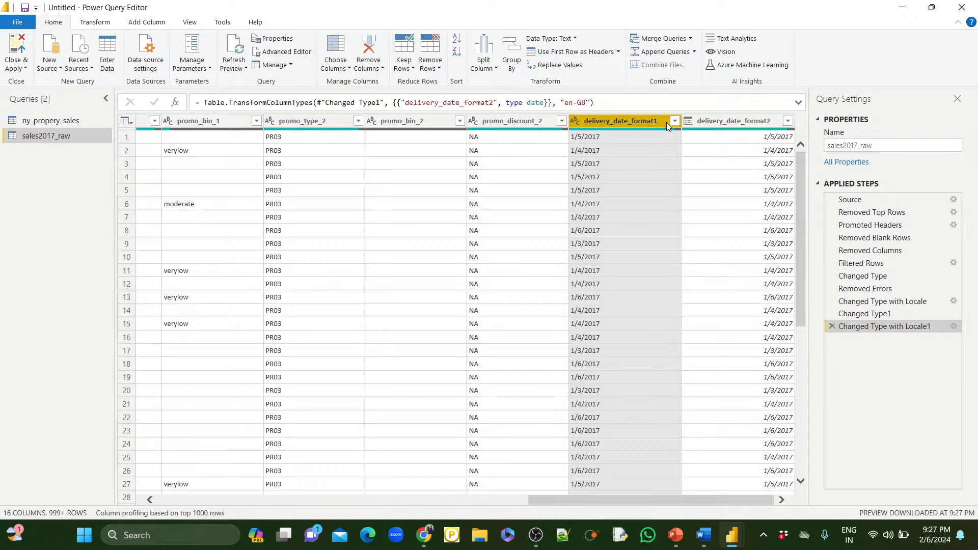
{"action": "left_click", "coordinate": [578, 123]}
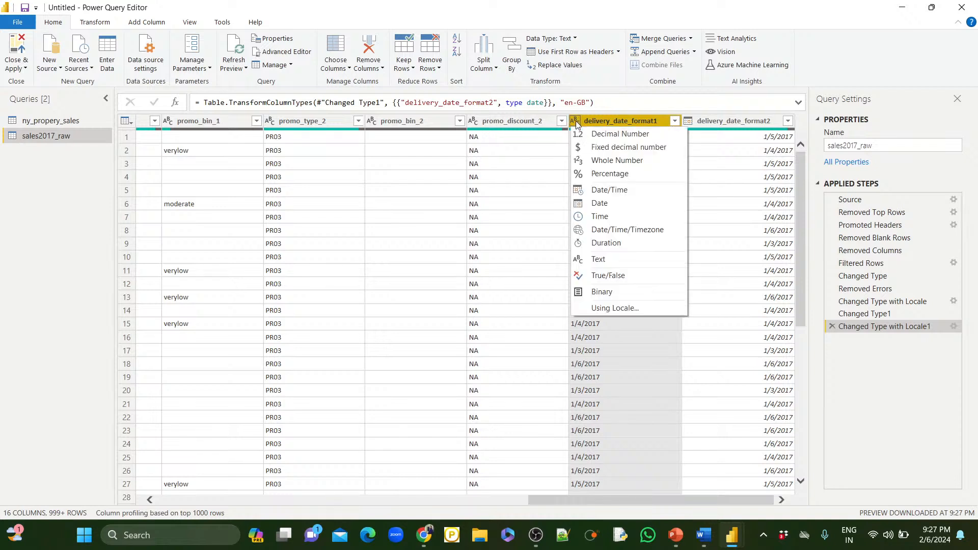
{"action": "left_click", "coordinate": [608, 204]}
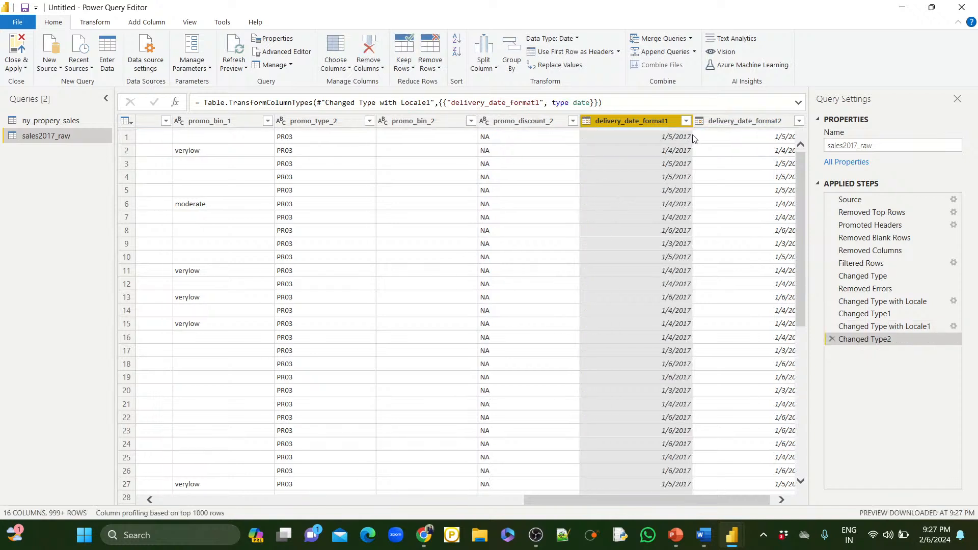
{"action": "mouse_move", "coordinate": [688, 133]}
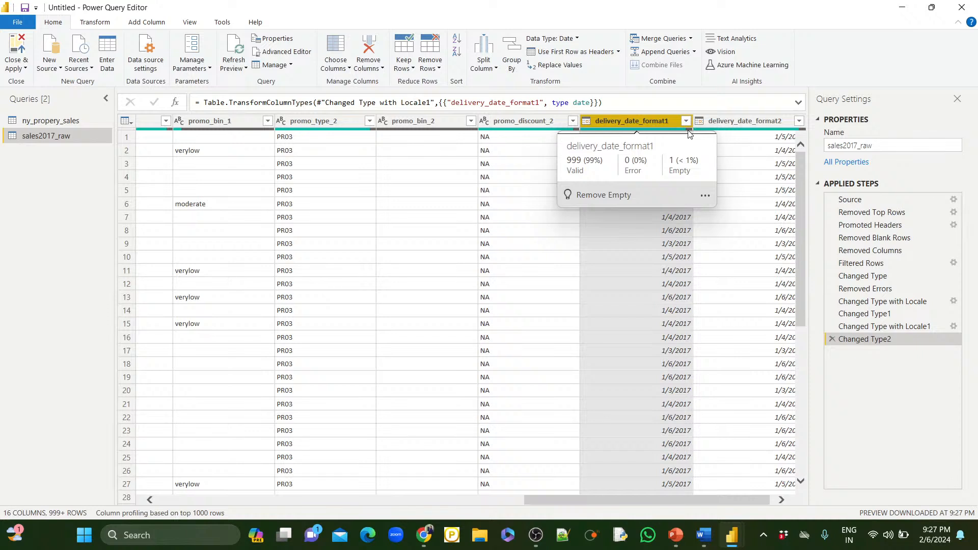
Open the ny_propery_sales query, look over its columns and use the first row as headers
{"action": "left_click", "coordinate": [43, 125]}
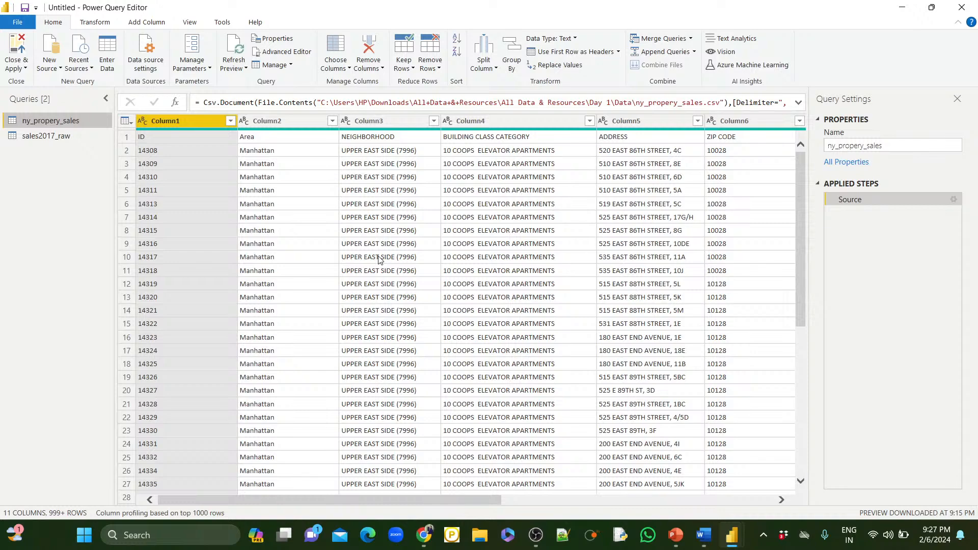
{"action": "scroll", "coordinate": [379, 260], "scroll_direction": "right", "scroll_amount": 10}
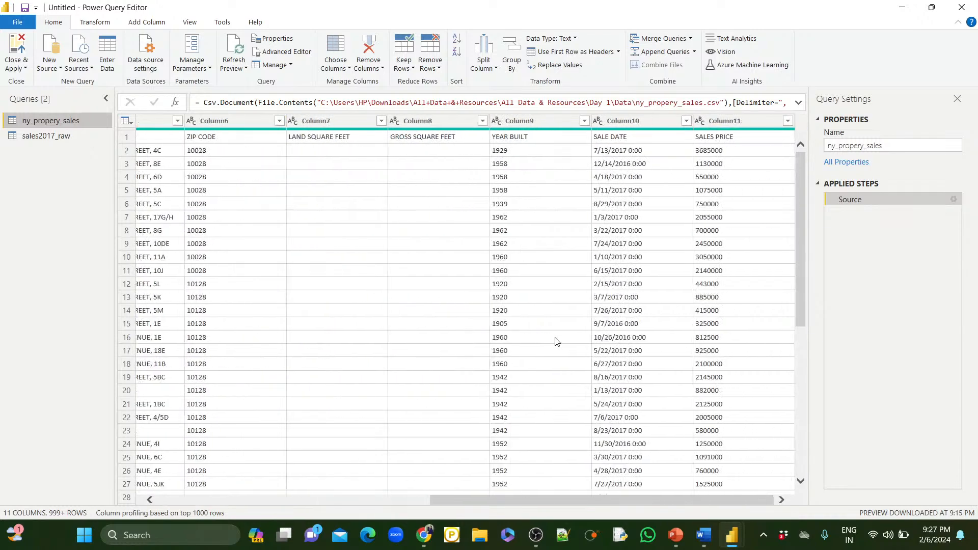
{"action": "scroll", "coordinate": [557, 341], "scroll_direction": "left", "scroll_amount": 10}
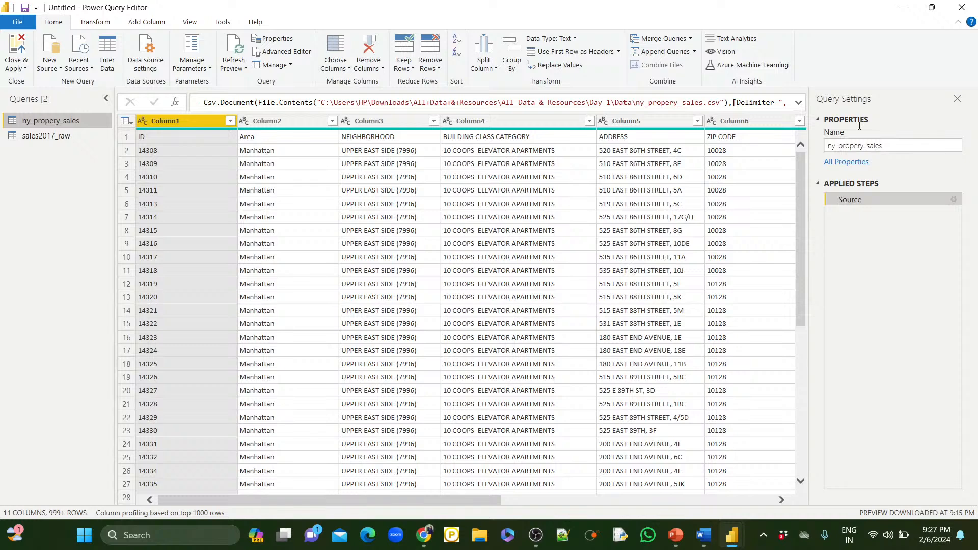
{"action": "left_click", "coordinate": [577, 56]}
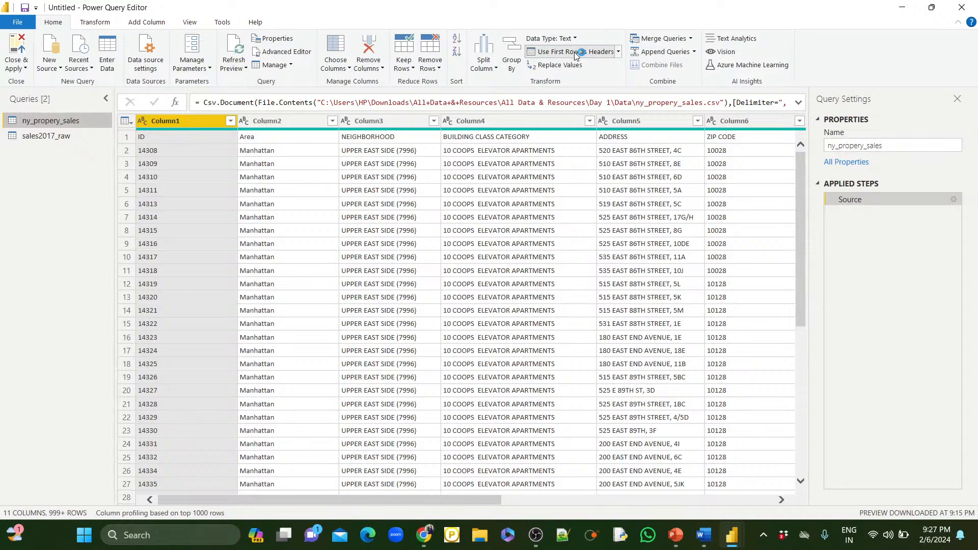
Change the data type of the ID and ZIP CODE columns to Whole Number
{"action": "left_click", "coordinate": [142, 121]}
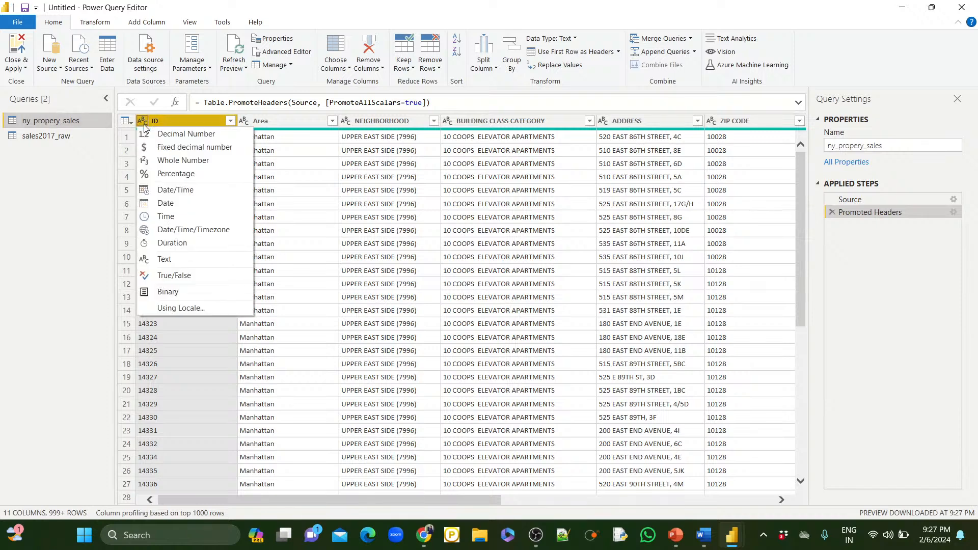
{"action": "left_click", "coordinate": [164, 162]}
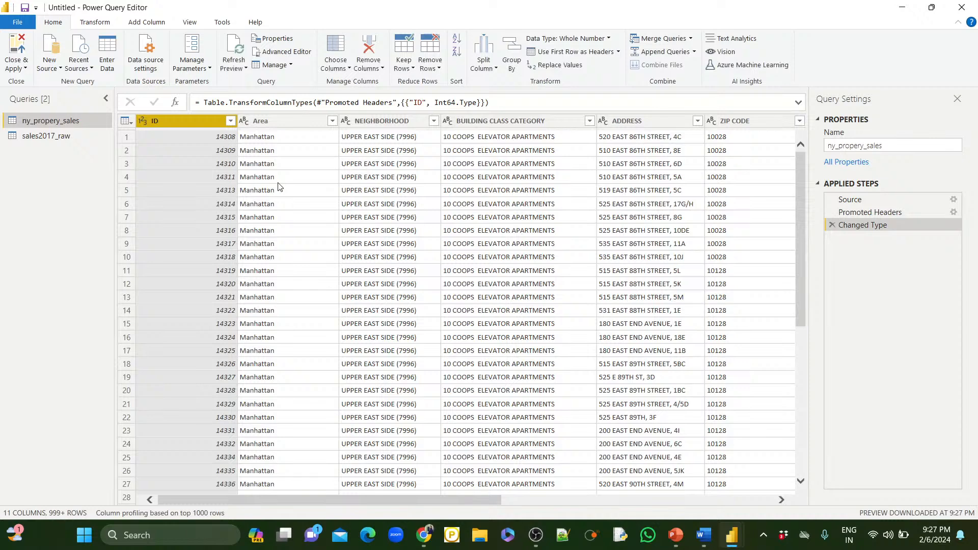
{"action": "scroll", "coordinate": [278, 187], "scroll_direction": "right", "scroll_amount": 3}
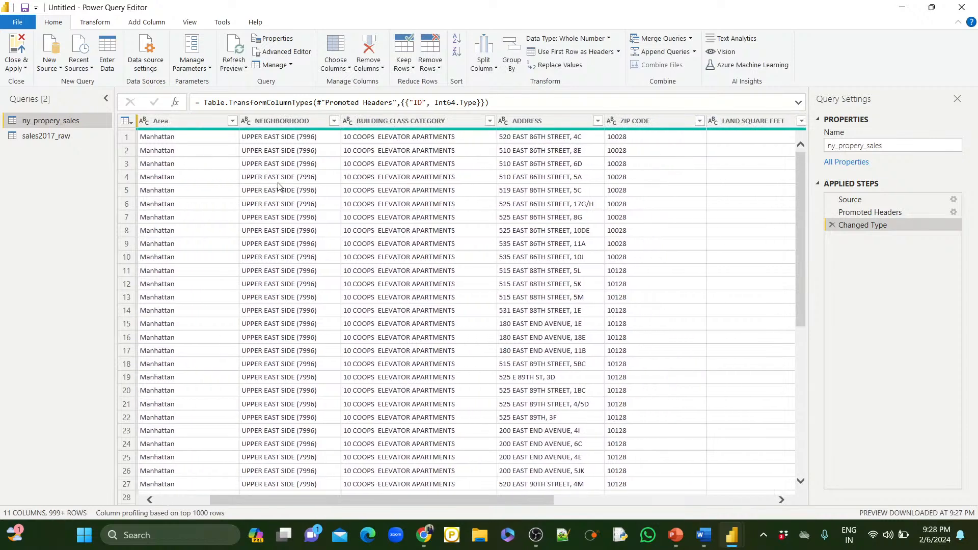
{"action": "scroll", "coordinate": [278, 186], "scroll_direction": "right", "scroll_amount": 5}
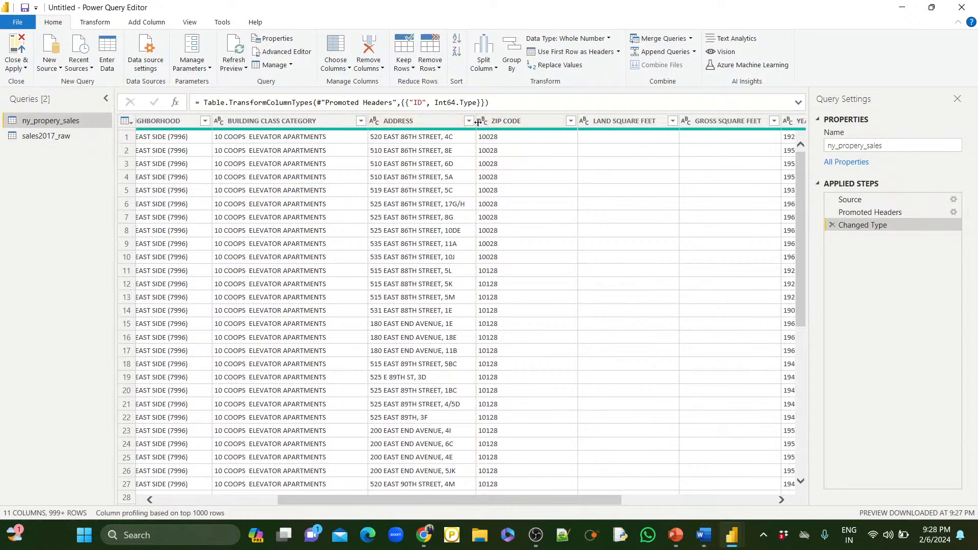
{"action": "left_click", "coordinate": [483, 121]}
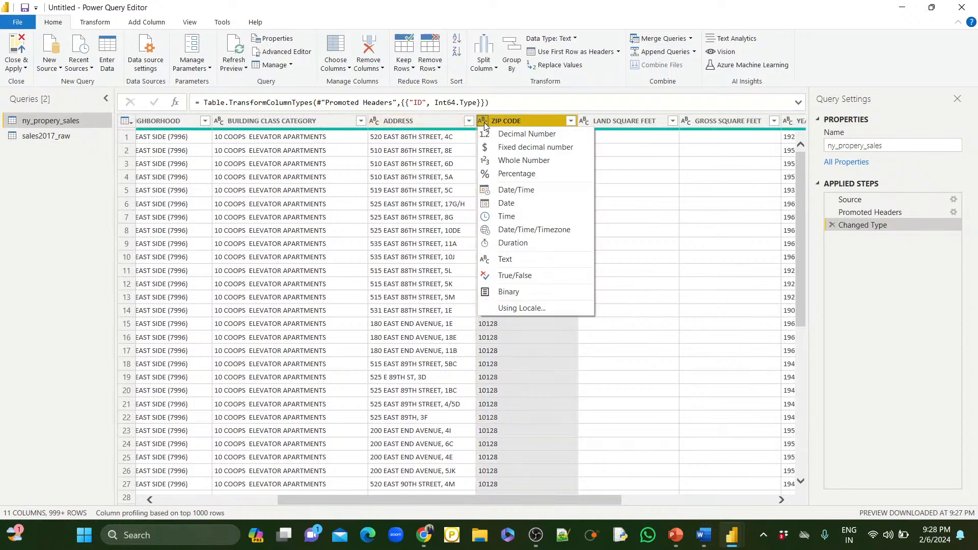
{"action": "left_click", "coordinate": [510, 161]}
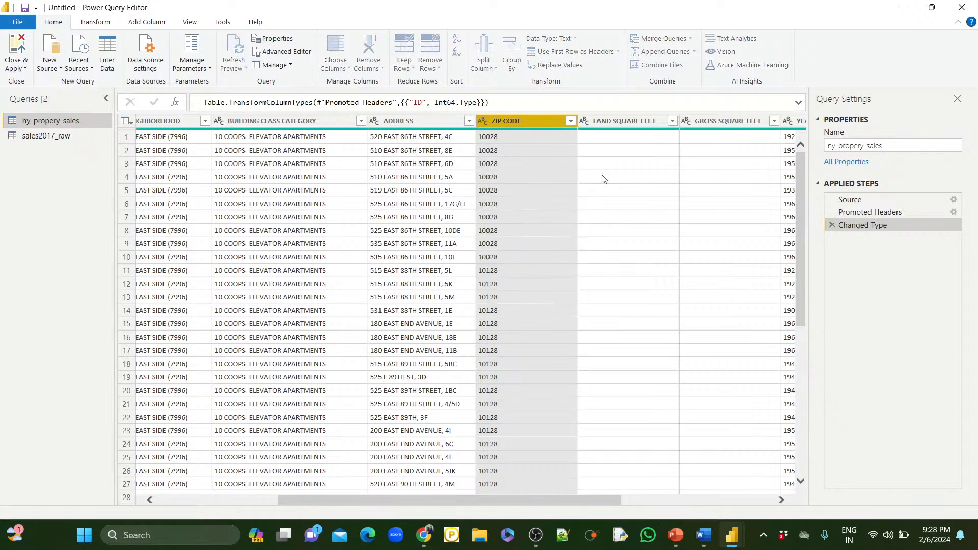
Remove the empty-looking LAND SQUARE FEET and GROSS SQUARE FEET columns from ny_propery_sales
{"action": "left_click", "coordinate": [524, 121]}
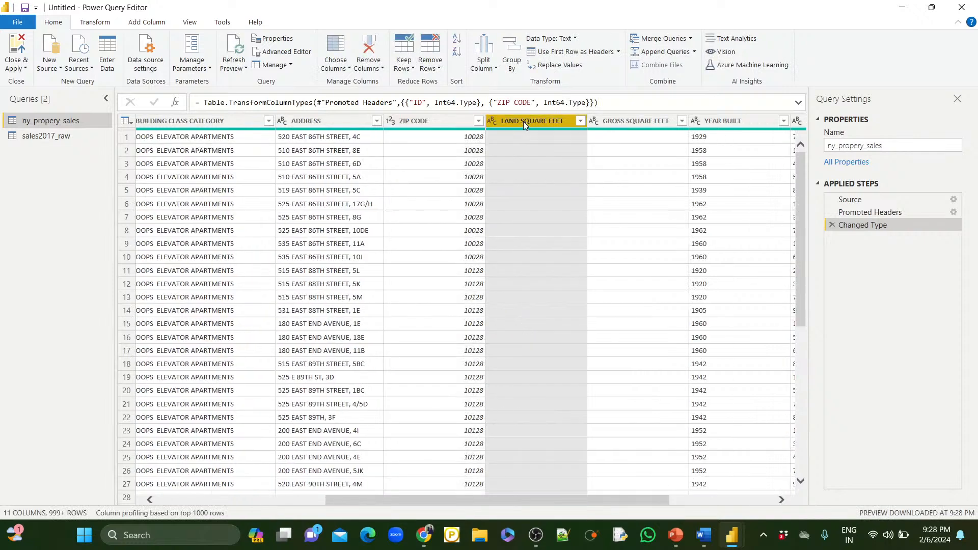
{"action": "left_click", "coordinate": [369, 68]}
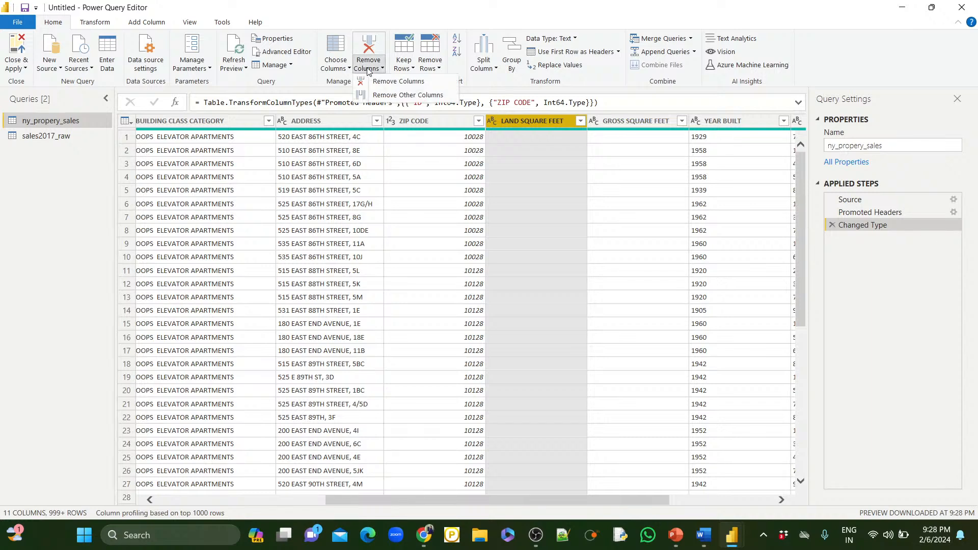
{"action": "left_click", "coordinate": [383, 82]}
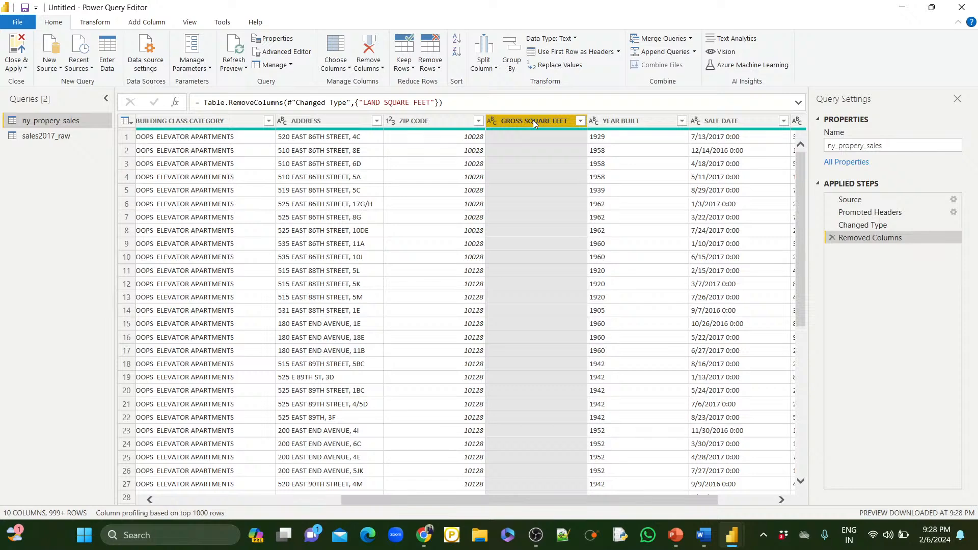
{"action": "left_click", "coordinate": [378, 71]}
{"action": "left_click", "coordinate": [379, 85]}
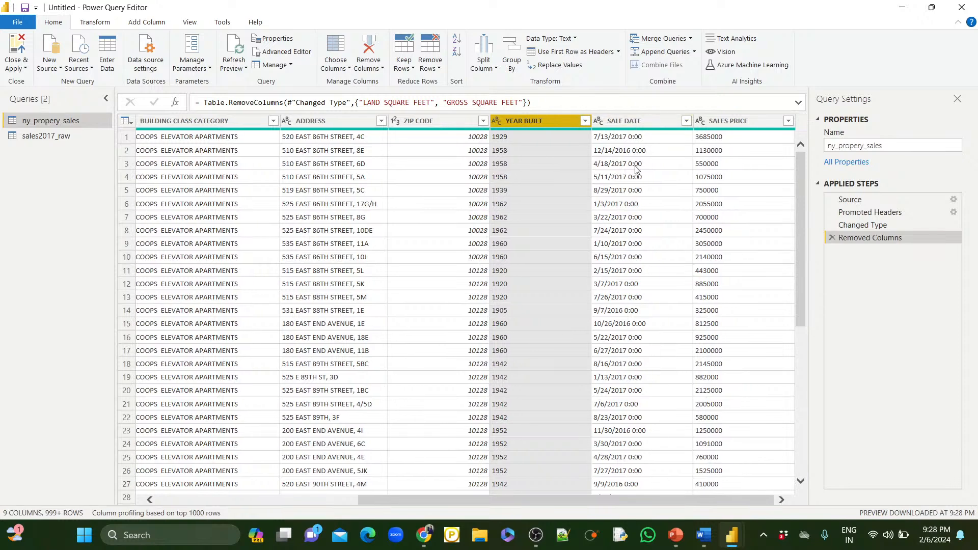
Change the data type of the SALE DATE column to Date/Time
{"action": "left_click", "coordinate": [599, 122]}
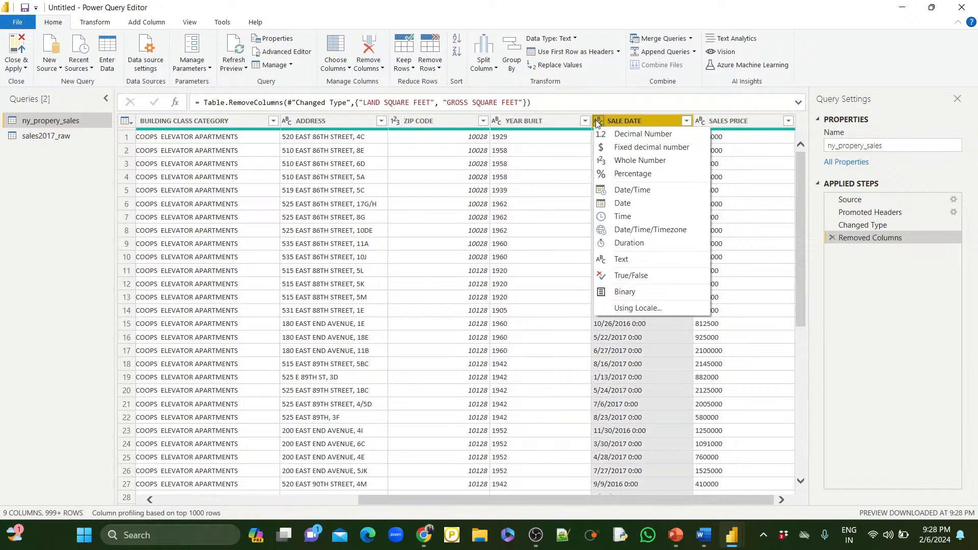
{"action": "left_click", "coordinate": [616, 189]}
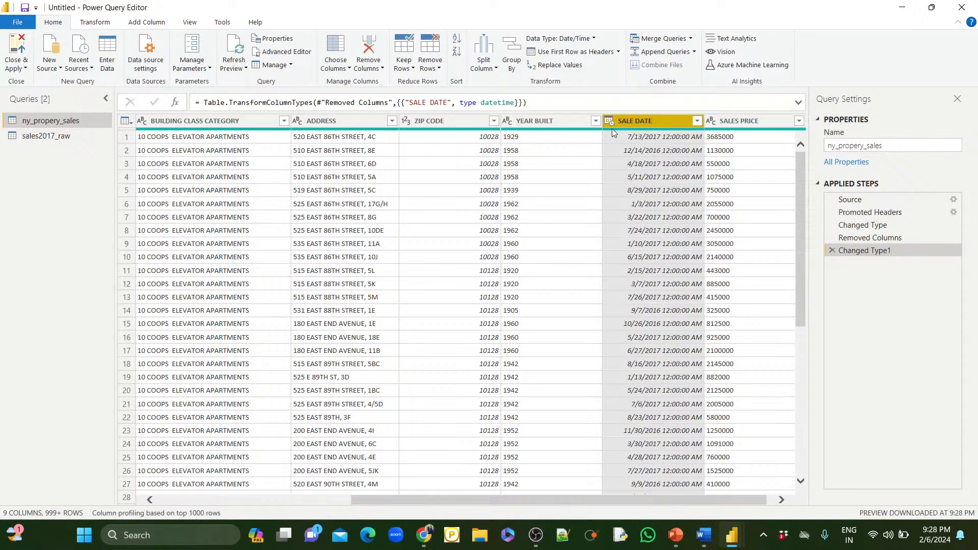
{"action": "mouse_move", "coordinate": [613, 132]}
{"action": "scroll", "coordinate": [683, 287], "scroll_direction": "right", "scroll_amount": 1}
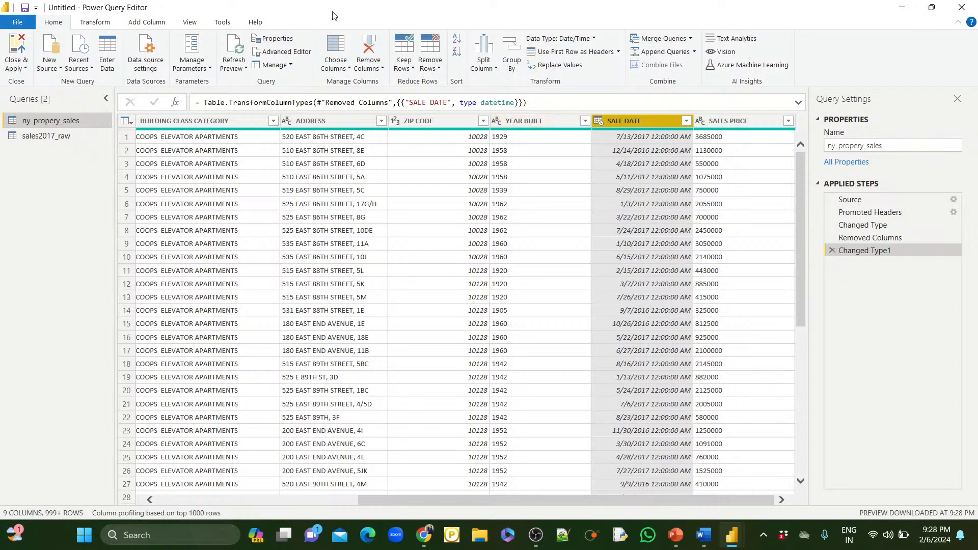
{"action": "left_click", "coordinate": [242, 2]}
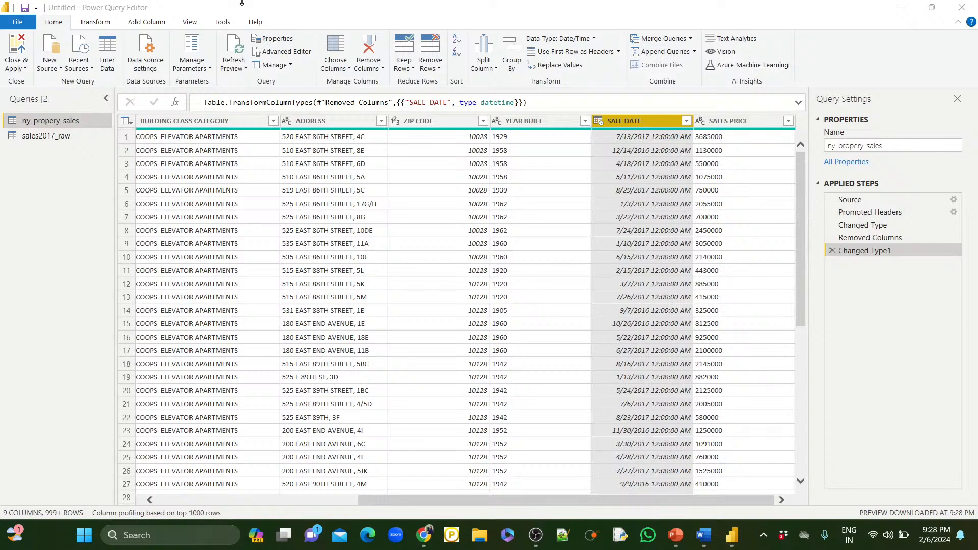
{"action": "left_click", "coordinate": [194, 3]}
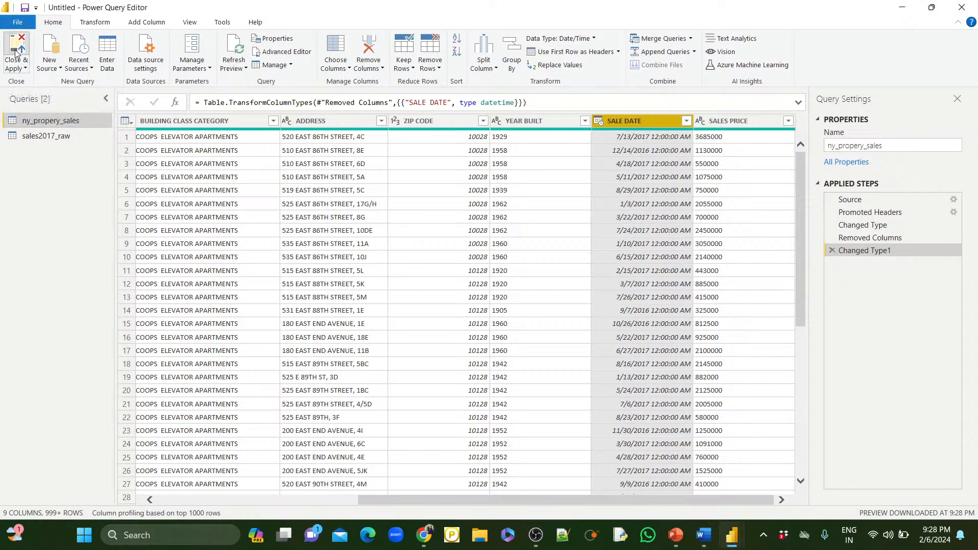
Close the query editor, apply the query changes to the report and expand the Fields pane
{"action": "left_click", "coordinate": [15, 51]}
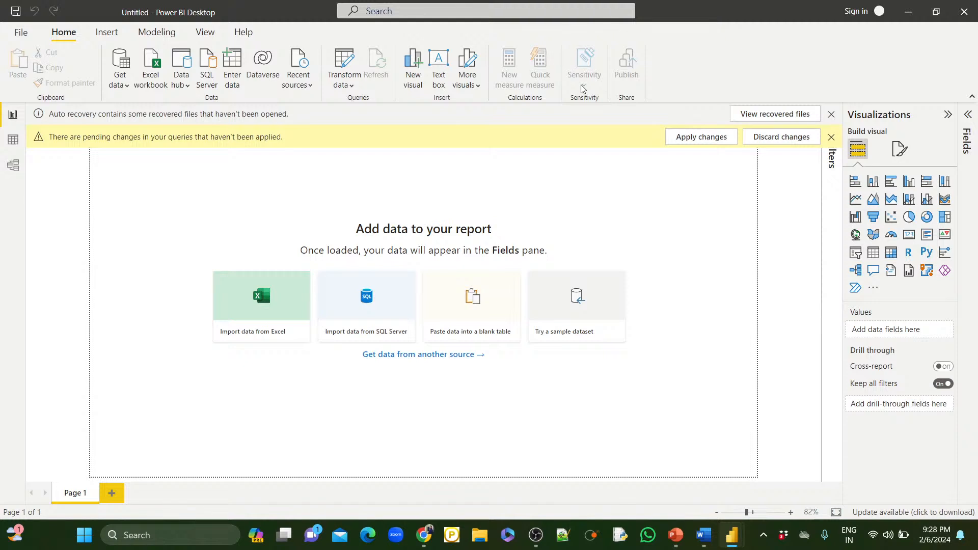
{"action": "left_click", "coordinate": [968, 118]}
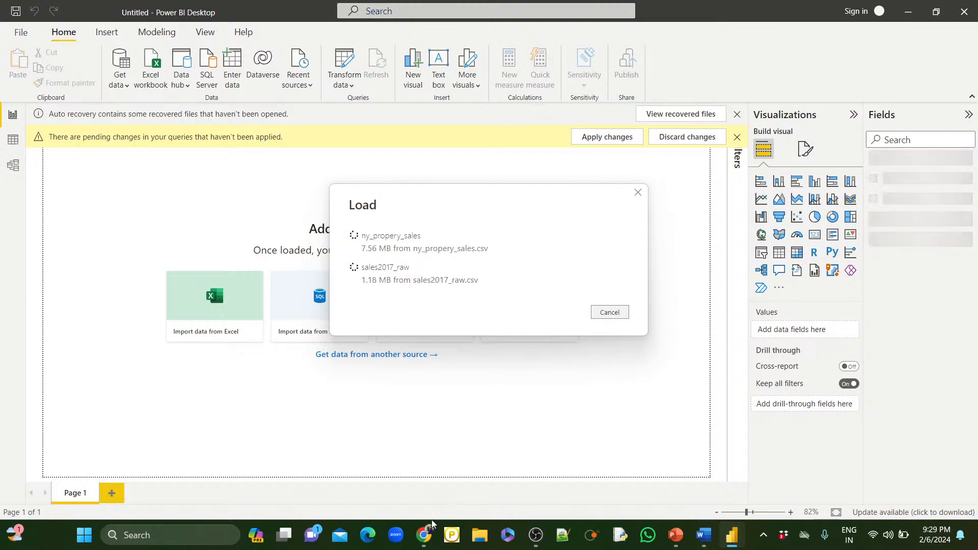
Switch to Chrome and open youtube.com in a new tab
{"action": "left_click", "coordinate": [417, 534]}
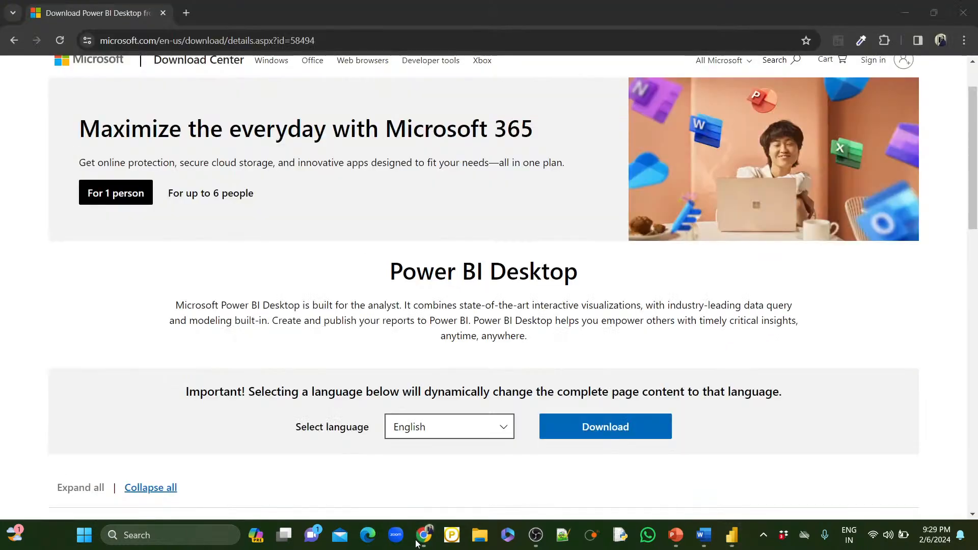
{"action": "double_click", "coordinate": [186, 15]}
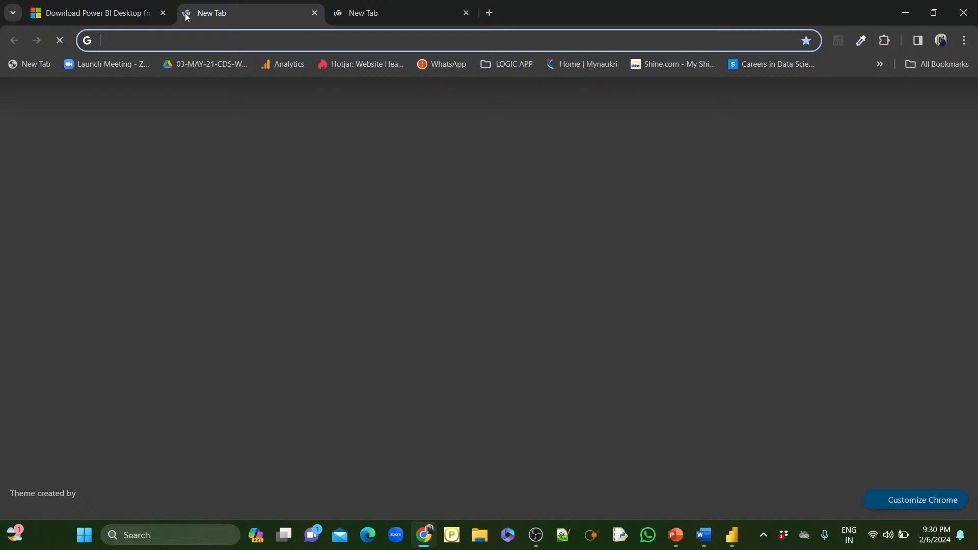
{"action": "type", "text": "youtube.com"}
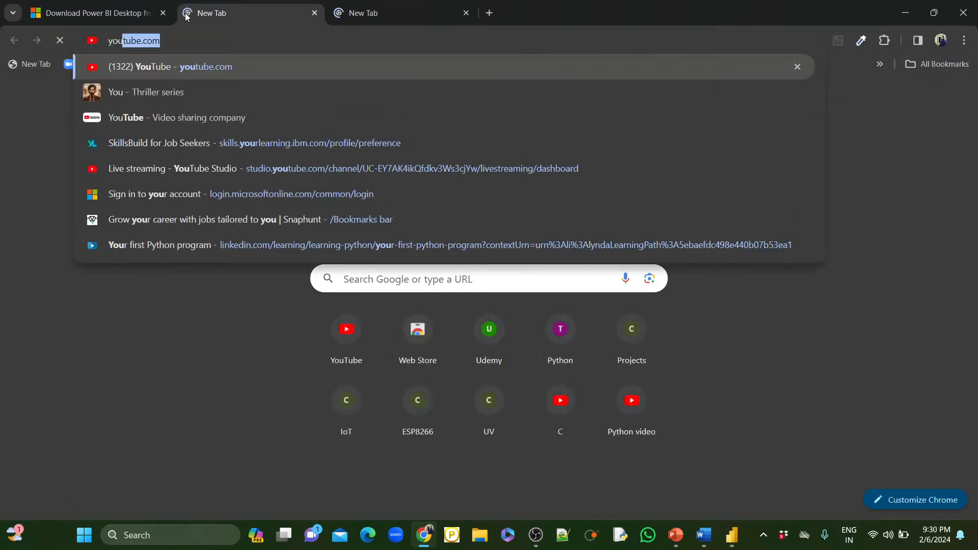
{"action": "key", "text": "Return"}
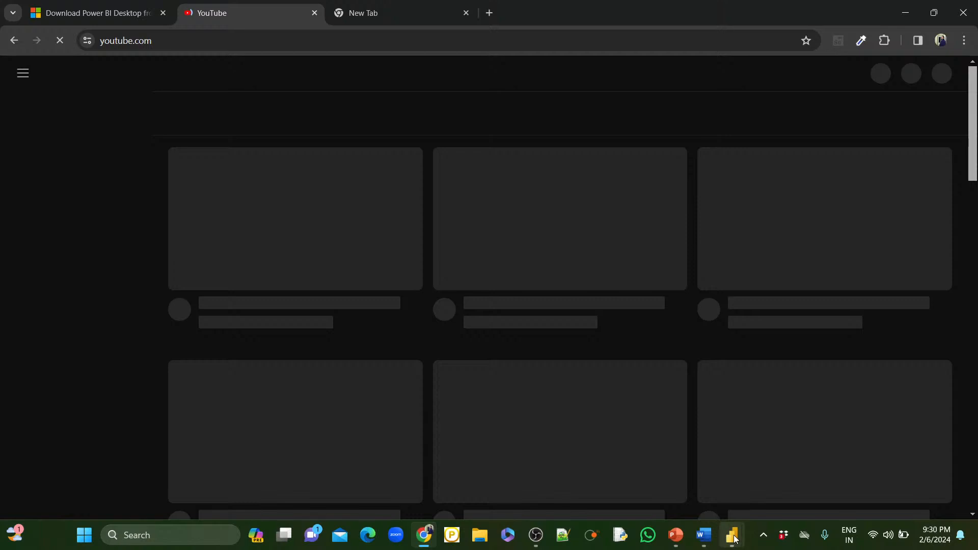
Switch back to the Power BI Desktop window showing the load results and view the errors in the loaded queries
{"action": "left_click", "coordinate": [733, 537]}
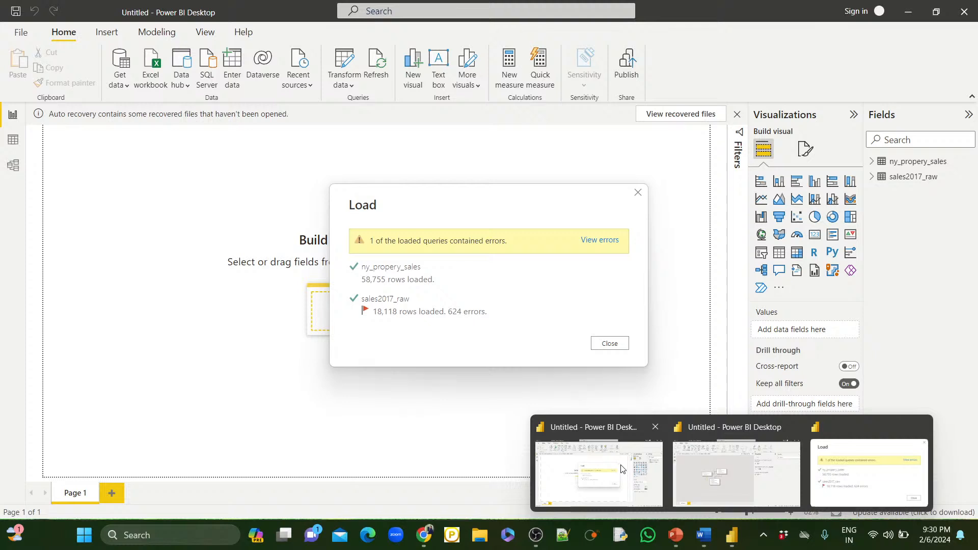
{"action": "left_click", "coordinate": [621, 469]}
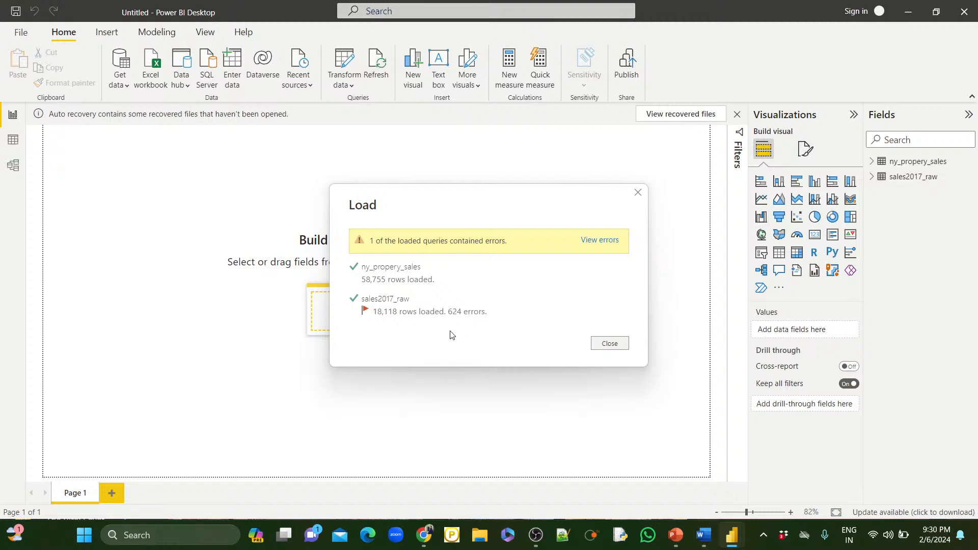
{"action": "left_click", "coordinate": [594, 242]}
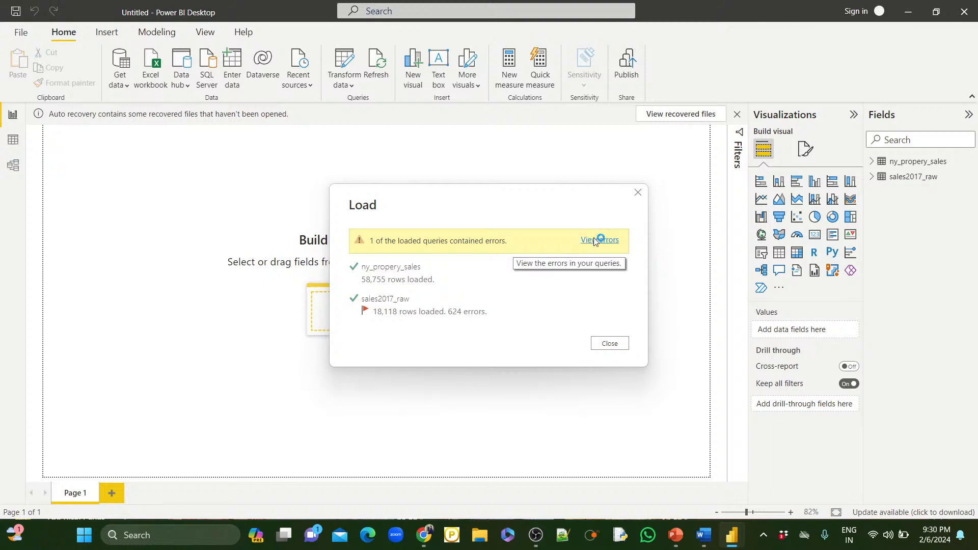
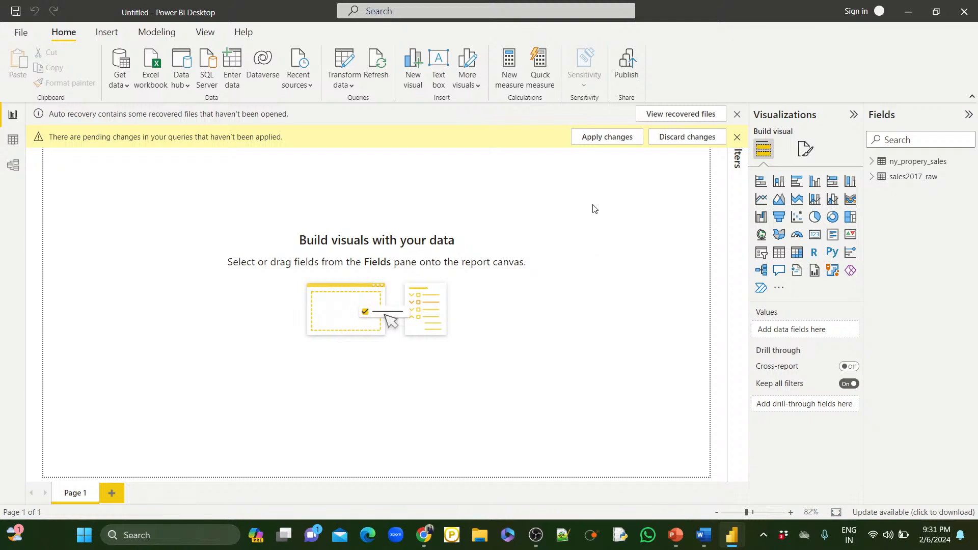
Apply the pending query changes and reopen the Power Query Editor
{"action": "left_click", "coordinate": [610, 142]}
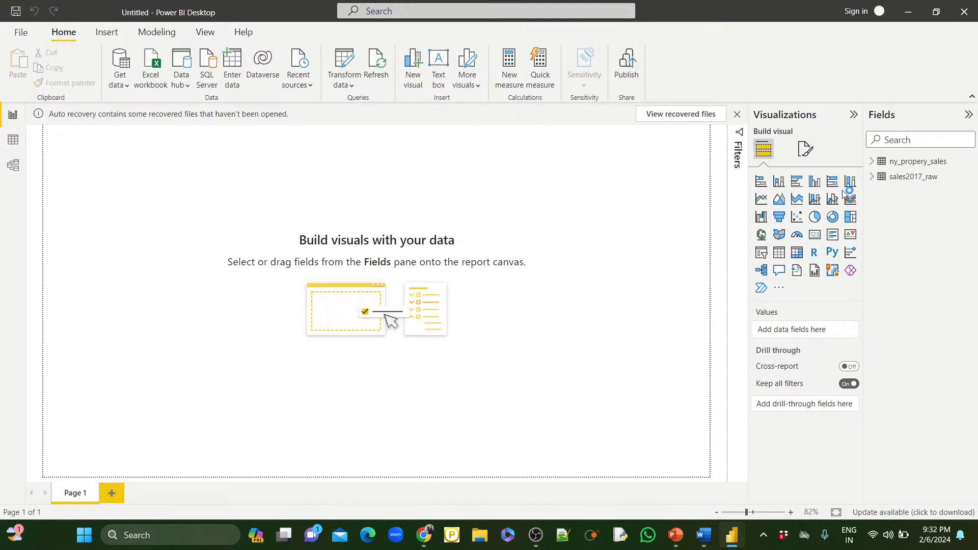
{"action": "left_click", "coordinate": [345, 67]}
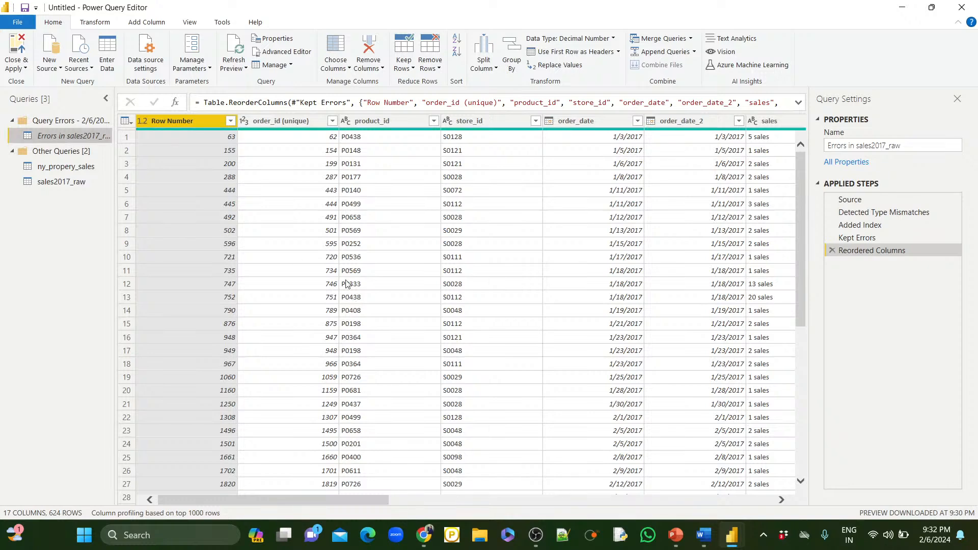
Change the data type of the price column in the Errors in sales2017_raw query to Fixed decimal number
{"action": "scroll", "coordinate": [346, 284], "scroll_direction": "right", "scroll_amount": 8}
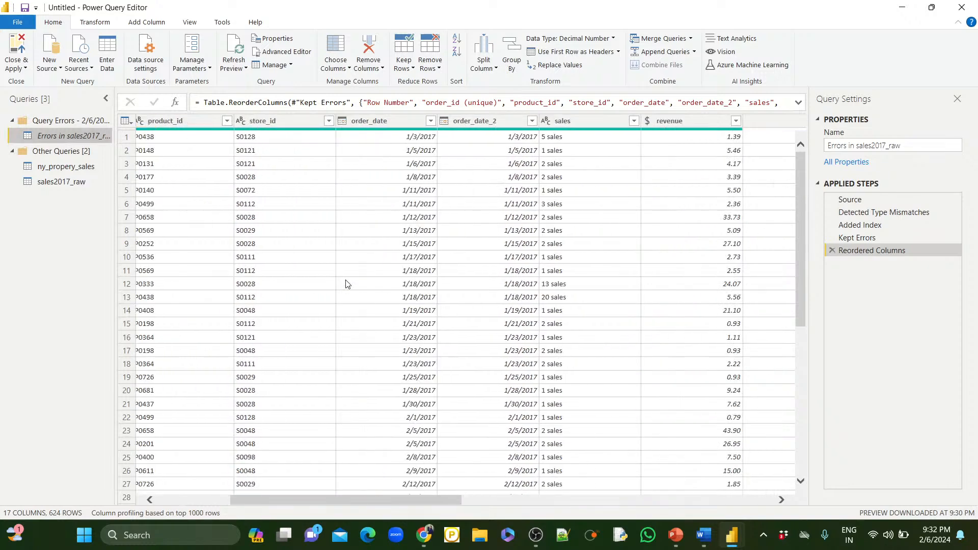
{"action": "scroll", "coordinate": [346, 284], "scroll_direction": "right", "scroll_amount": 5}
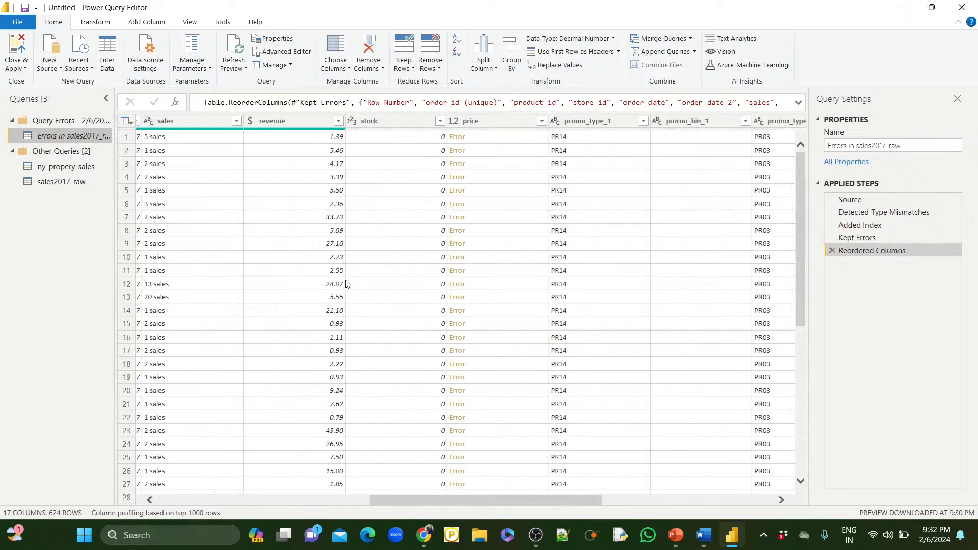
{"action": "left_click", "coordinate": [456, 123]}
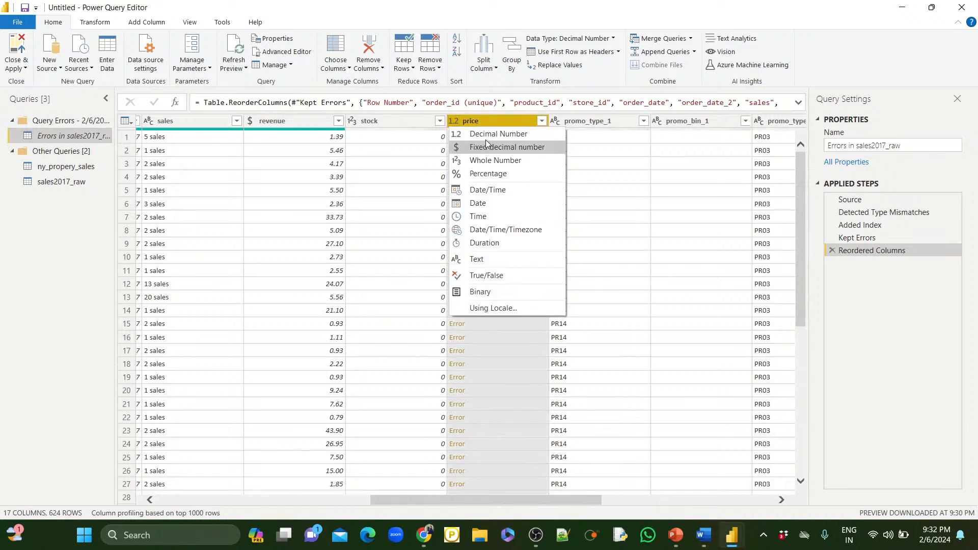
{"action": "left_click", "coordinate": [482, 143]}
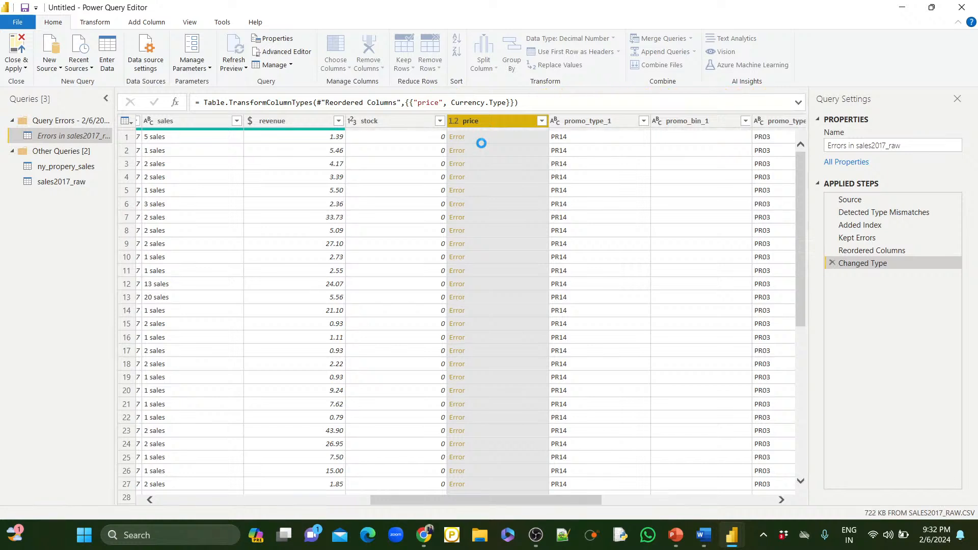
Ungroup the Query Errors group in the query list
{"action": "right_click", "coordinate": [62, 121]}
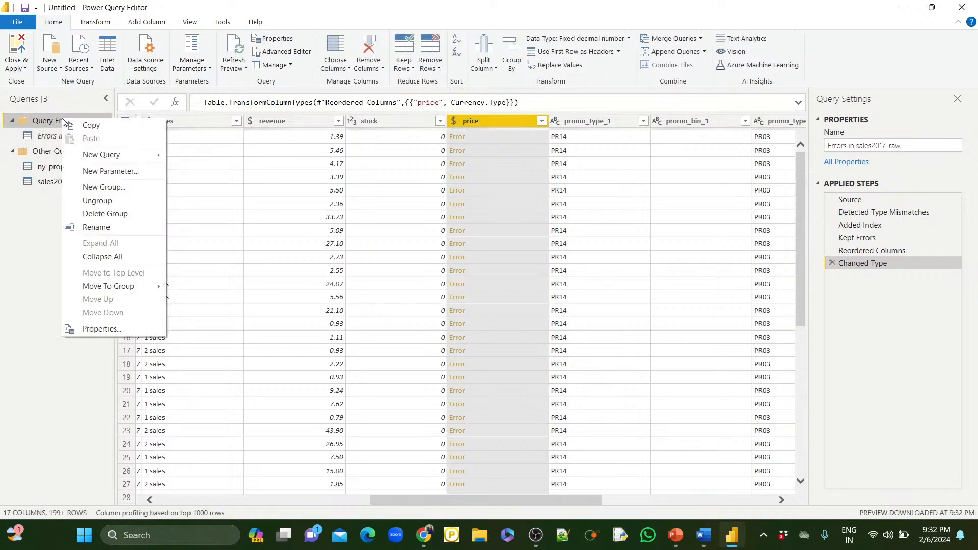
{"action": "left_click", "coordinate": [23, 255]}
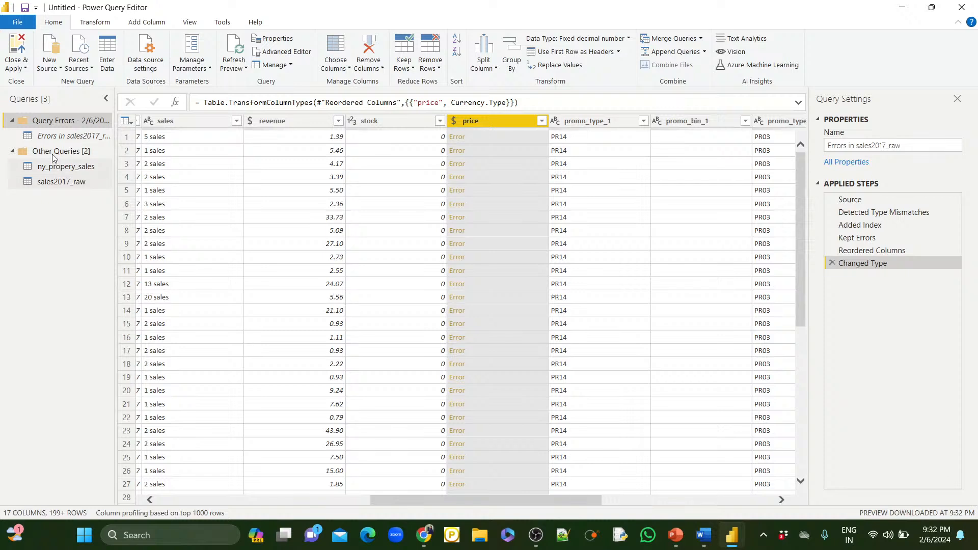
{"action": "right_click", "coordinate": [20, 118]}
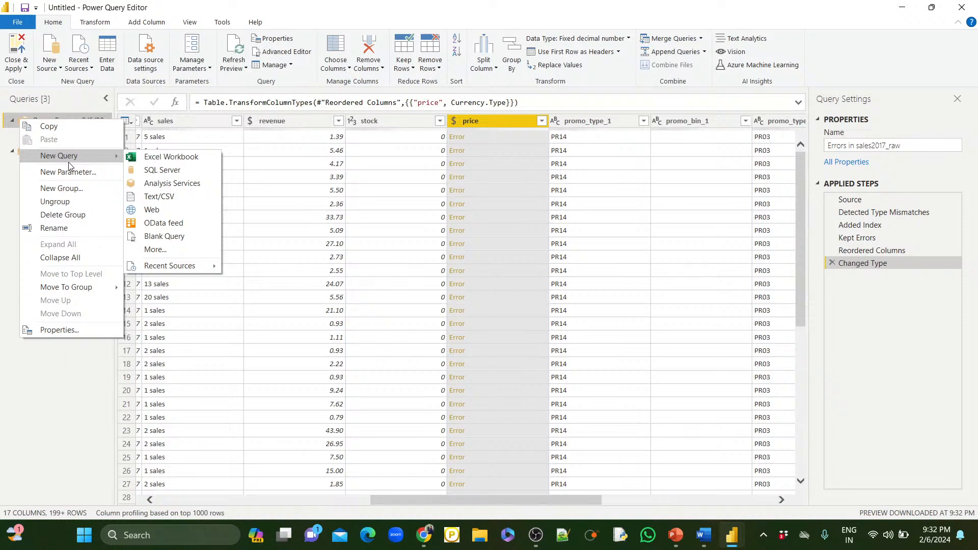
{"action": "left_click", "coordinate": [64, 204]}
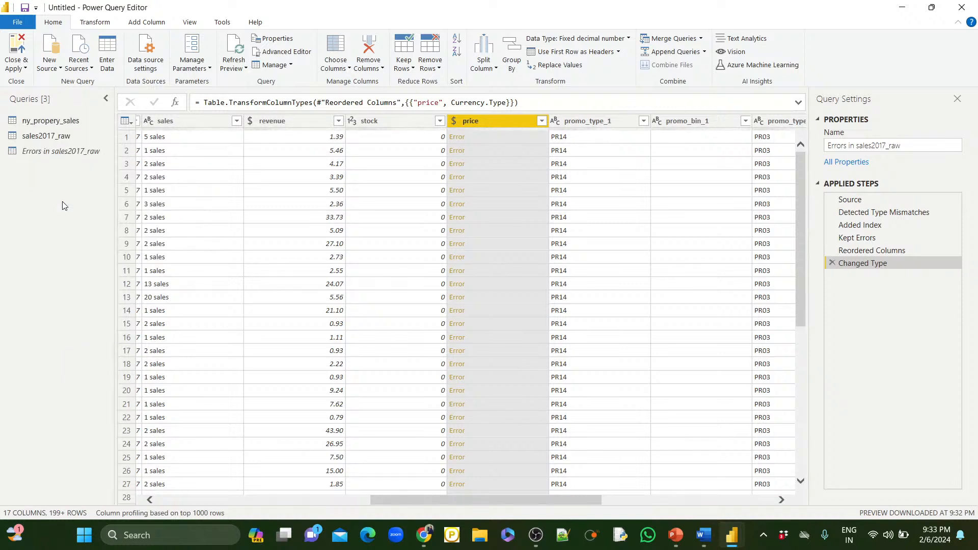
Open the sales2017_raw query and examine its columns and rows for problem values, especially in the price column
{"action": "left_click", "coordinate": [55, 137]}
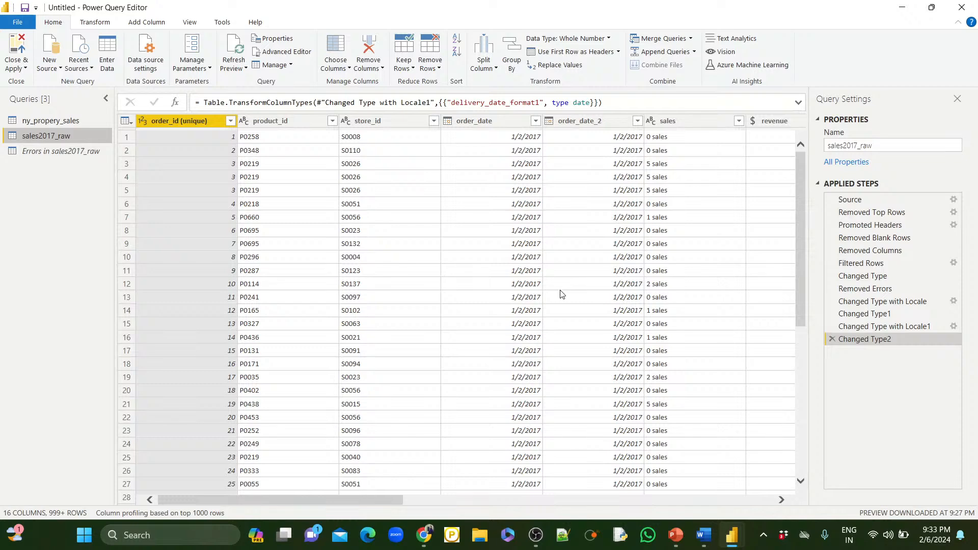
{"action": "scroll", "coordinate": [561, 294], "scroll_direction": "right", "scroll_amount": 2}
{"action": "scroll", "coordinate": [560, 294], "scroll_direction": "right", "scroll_amount": 4}
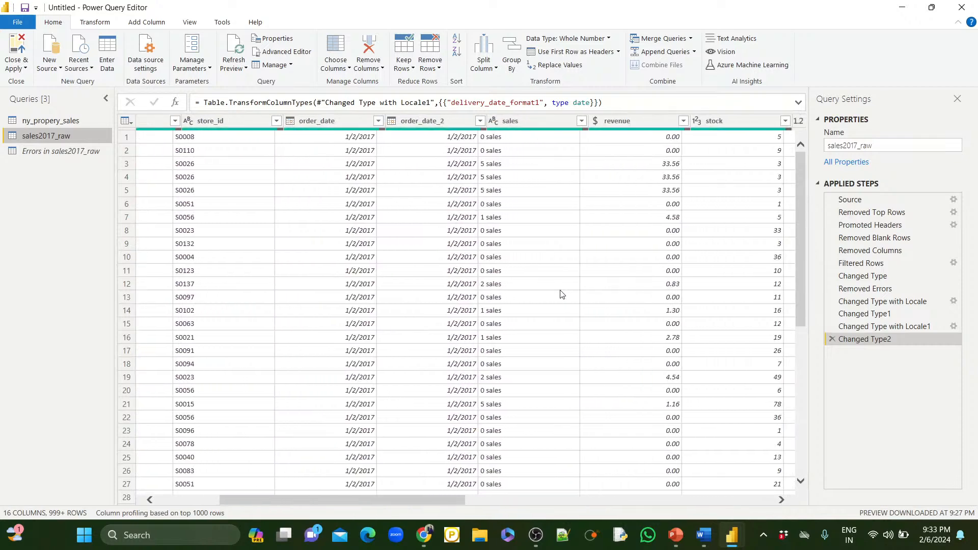
{"action": "scroll", "coordinate": [560, 294], "scroll_direction": "right", "scroll_amount": 1}
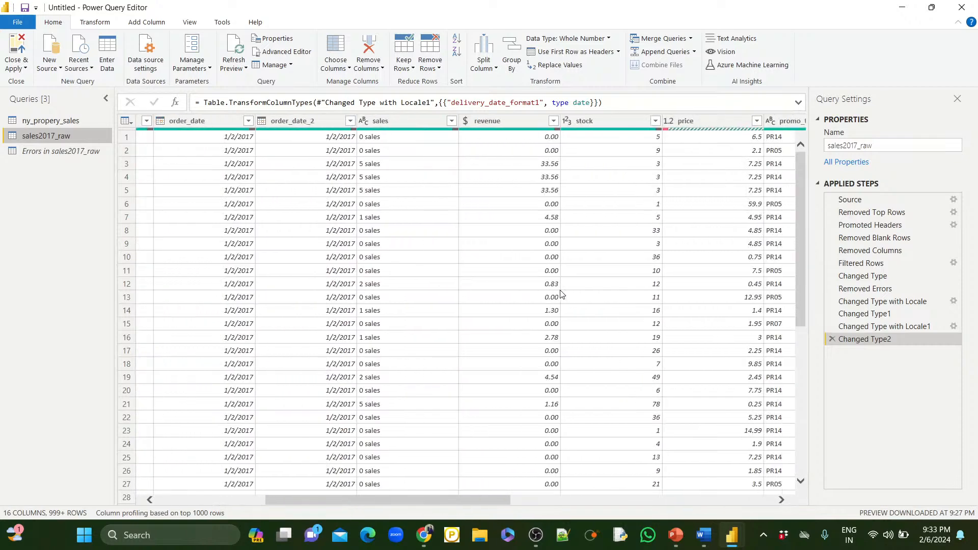
{"action": "scroll", "coordinate": [561, 295], "scroll_direction": "right", "scroll_amount": 3}
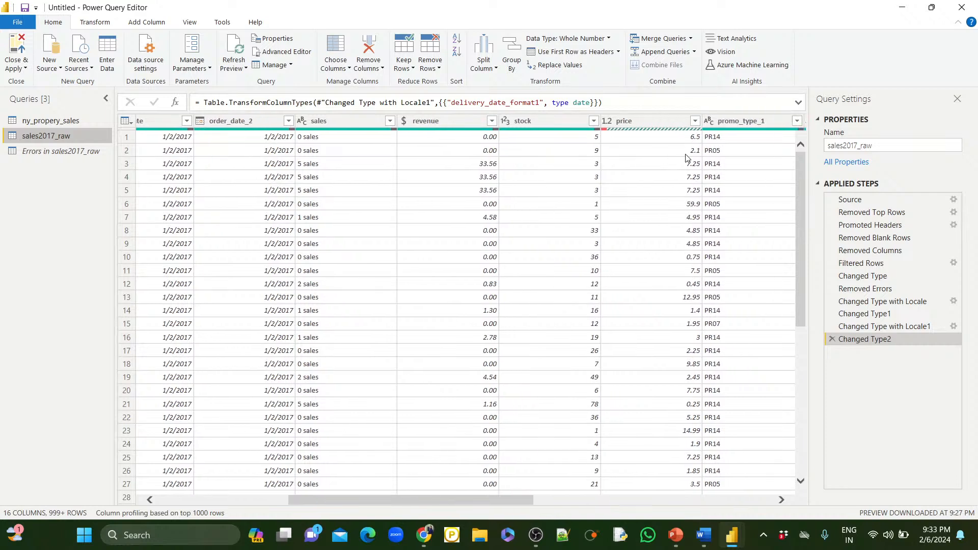
{"action": "mouse_move", "coordinate": [650, 132]}
{"action": "scroll", "coordinate": [674, 304], "scroll_direction": "down", "scroll_amount": 4}
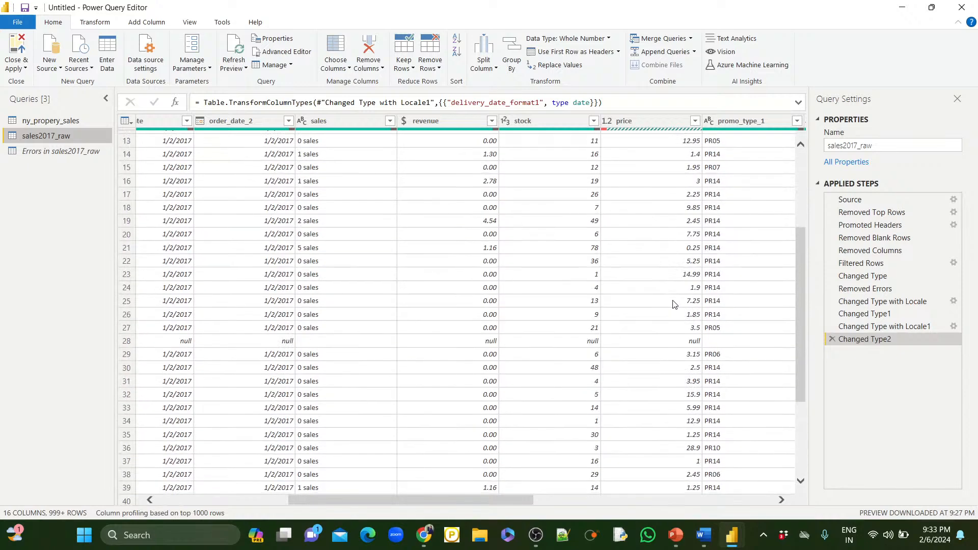
{"action": "scroll", "coordinate": [673, 304], "scroll_direction": "up", "scroll_amount": 4}
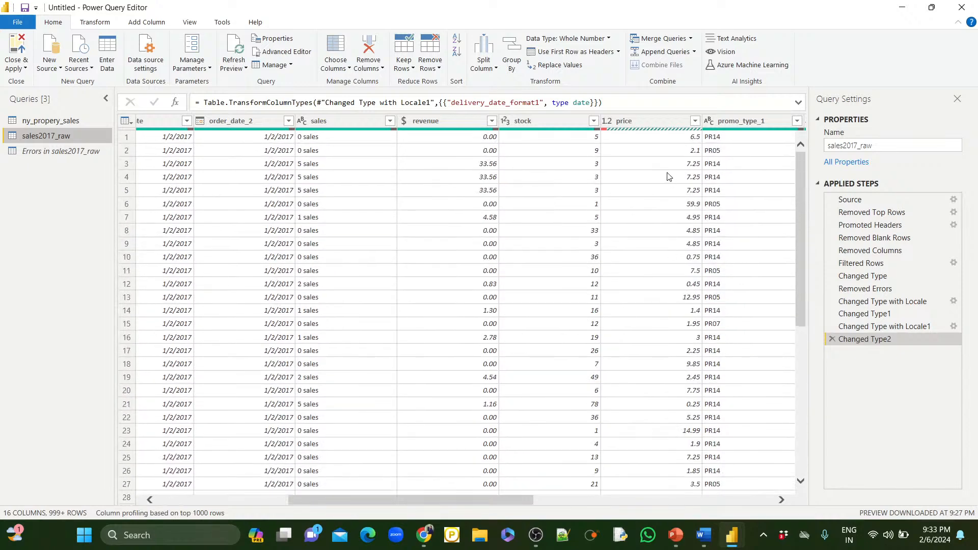
Try to filter the null values out of the price column in sales2017_raw, and remove the resulting filter step
{"action": "right_click", "coordinate": [646, 118]}
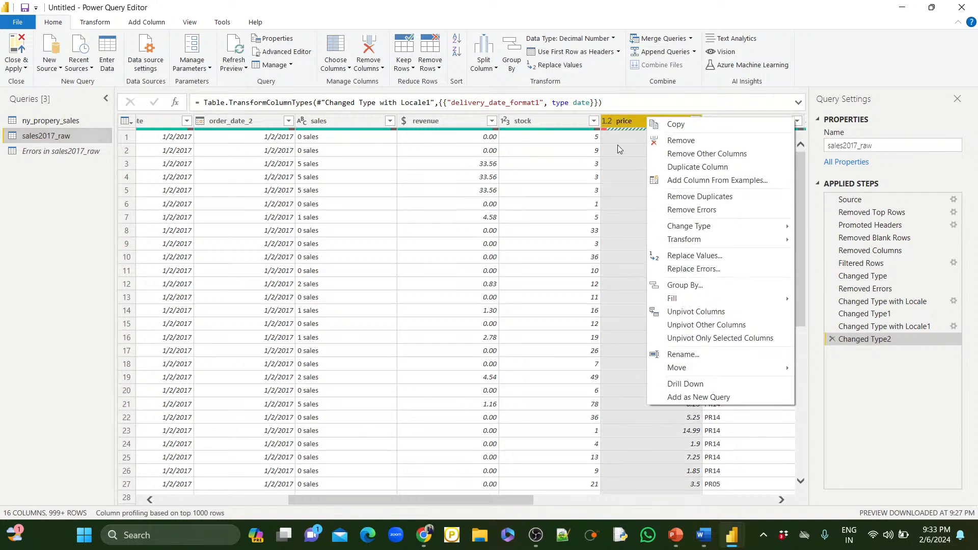
{"action": "left_click", "coordinate": [623, 124]}
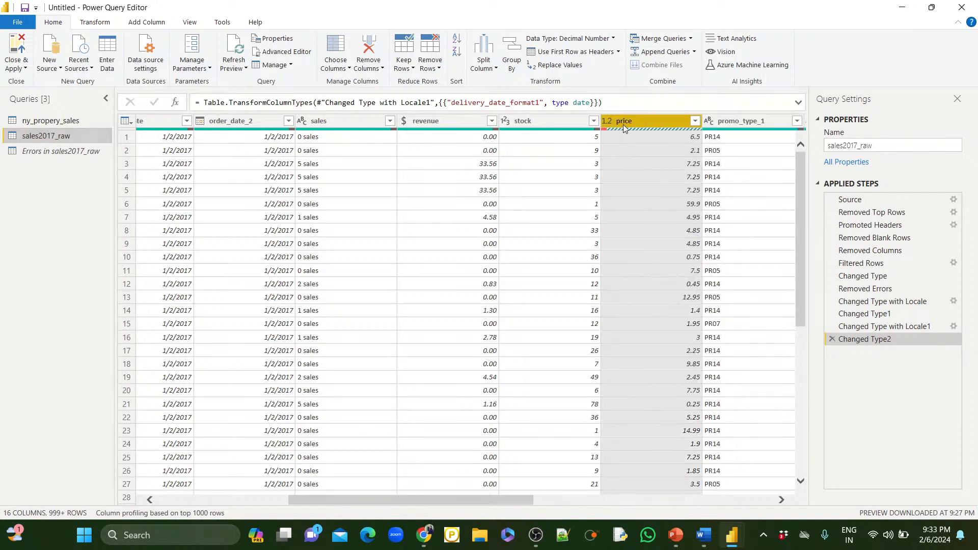
{"action": "left_click", "coordinate": [695, 121]}
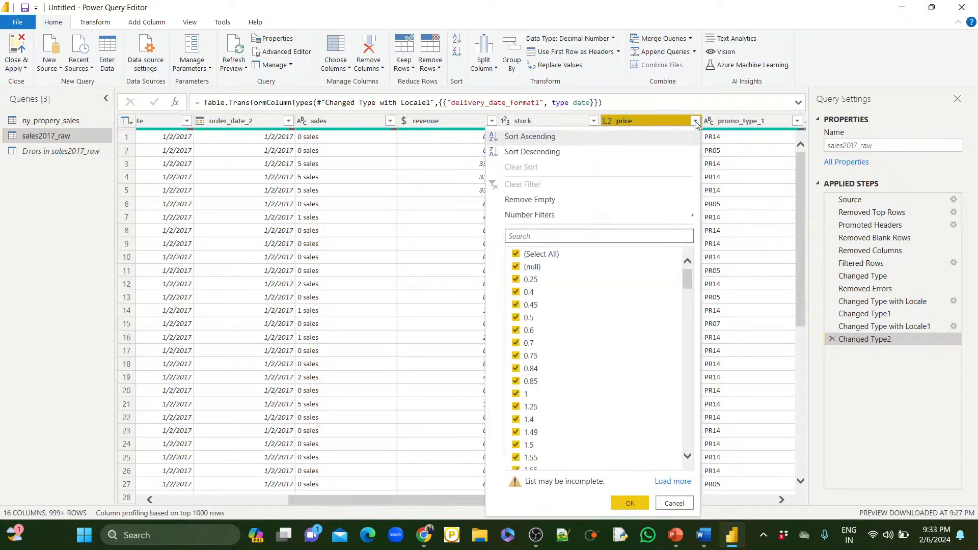
{"action": "left_click", "coordinate": [516, 268]}
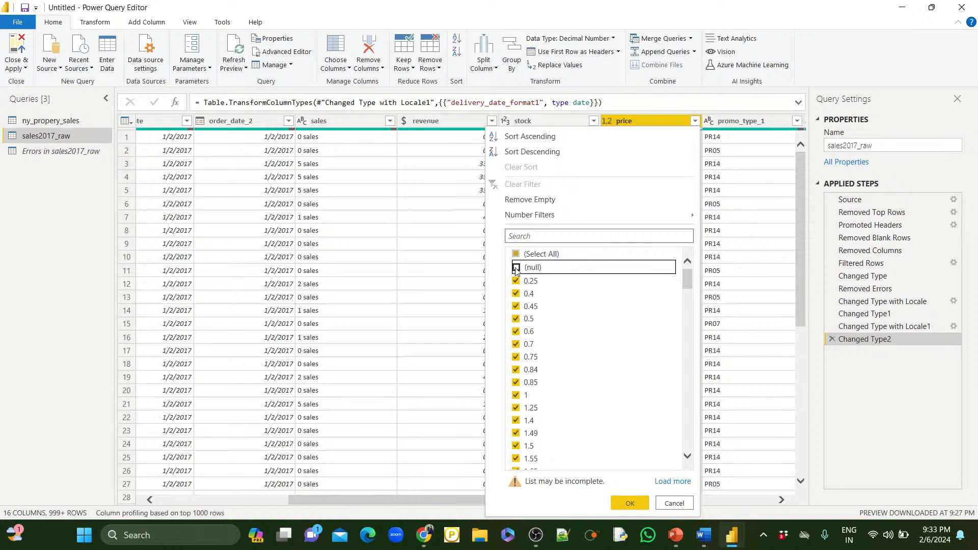
{"action": "left_click", "coordinate": [622, 502]}
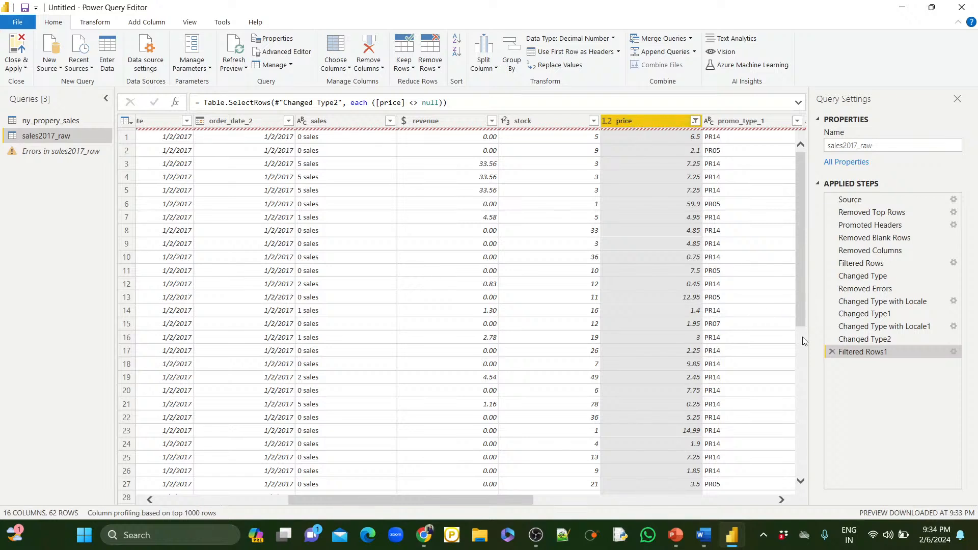
{"action": "left_click", "coordinate": [832, 352]}
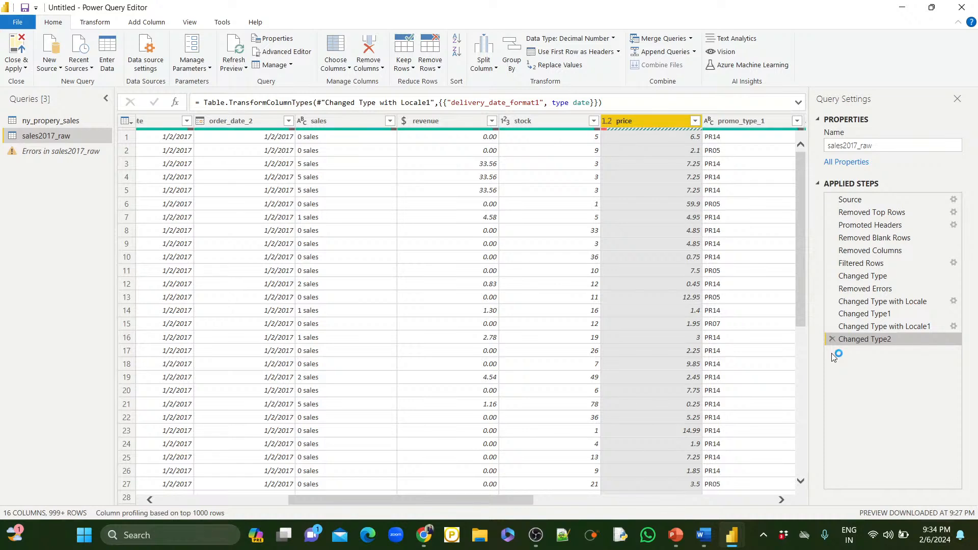
Change the data type of the price column in sales2017_raw to Text
{"action": "left_click", "coordinate": [608, 122]}
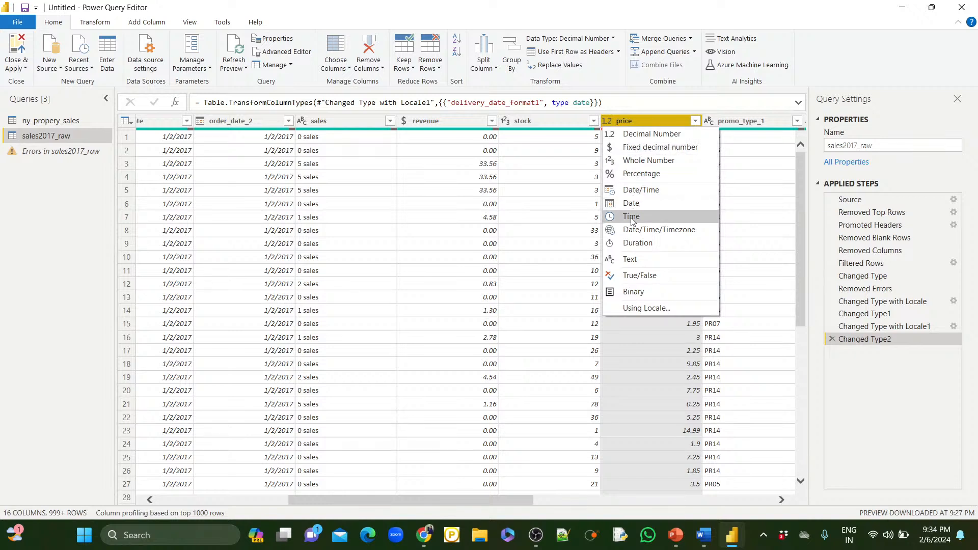
{"action": "left_click", "coordinate": [617, 260]}
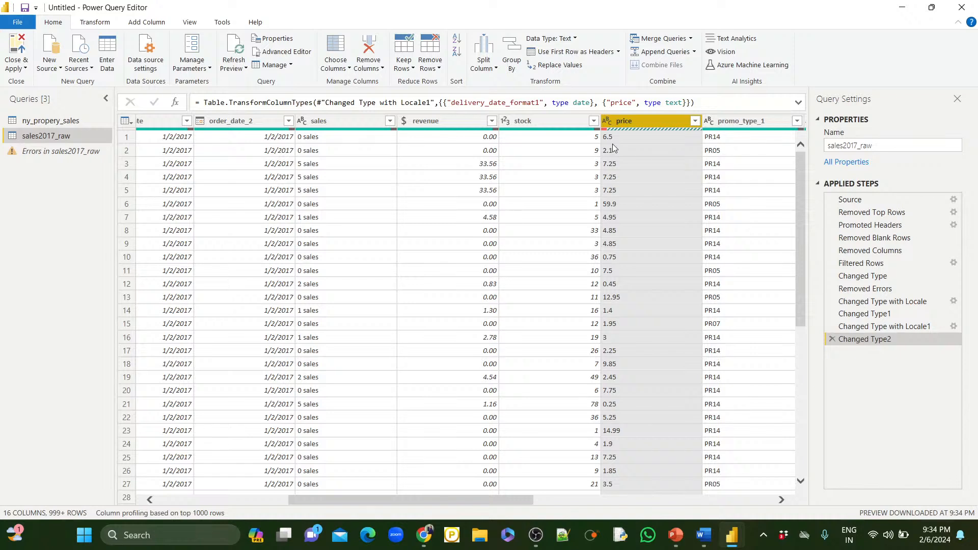
{"action": "mouse_move", "coordinate": [615, 132]}
Remove the rows containing errors in the price column of the sales2017_raw query
{"action": "left_click", "coordinate": [439, 71]}
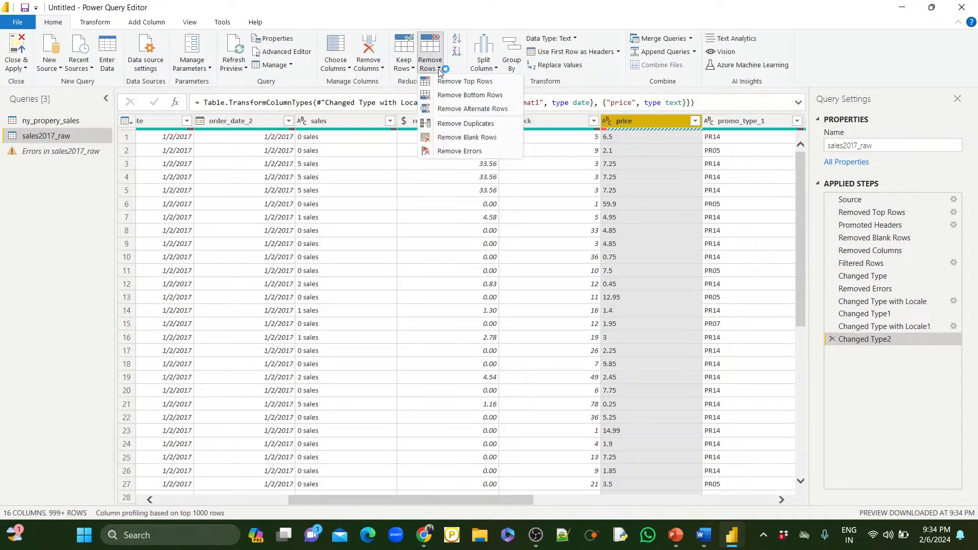
{"action": "left_click", "coordinate": [470, 150]}
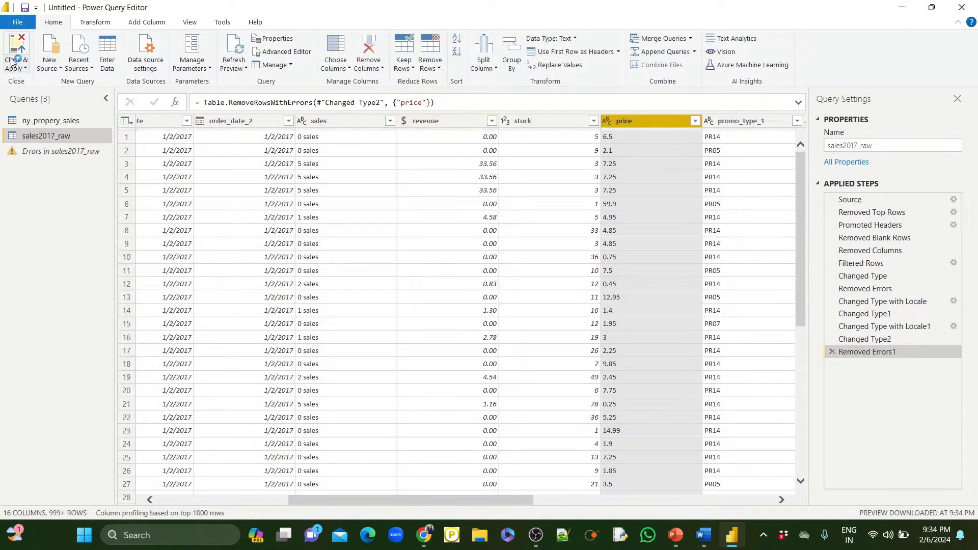
Delete the Errors in sales2017_raw query, and close the query editor with all changes applied
{"action": "right_click", "coordinate": [25, 152]}
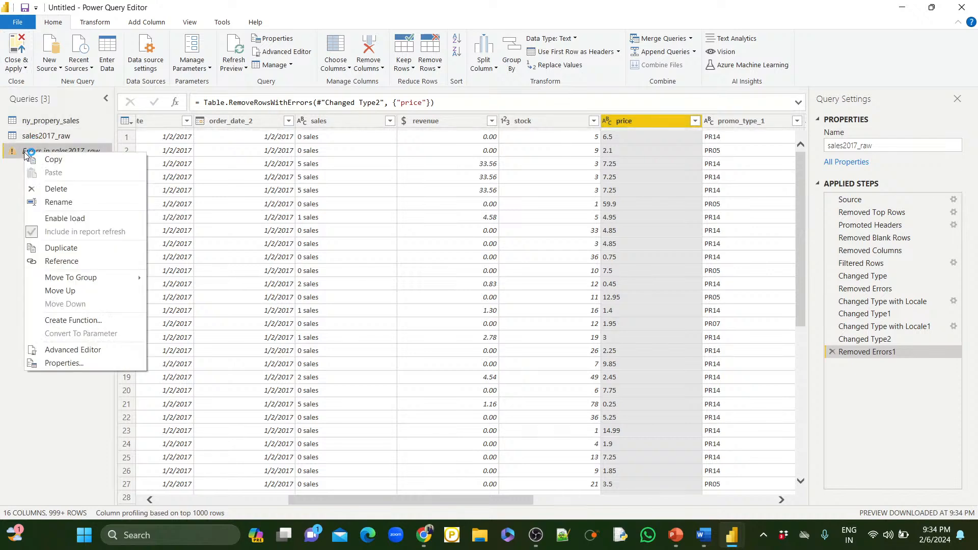
{"action": "left_click", "coordinate": [60, 193]}
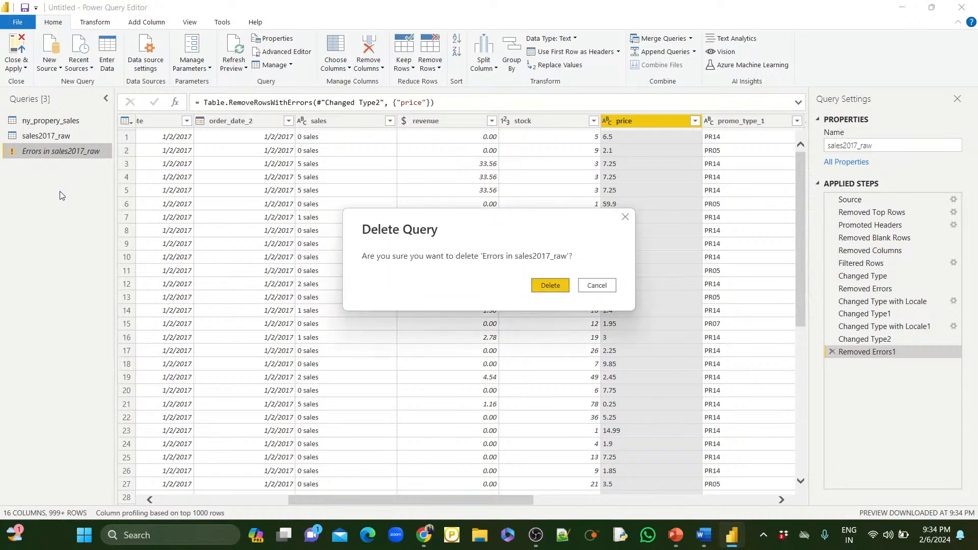
{"action": "left_click", "coordinate": [542, 285]}
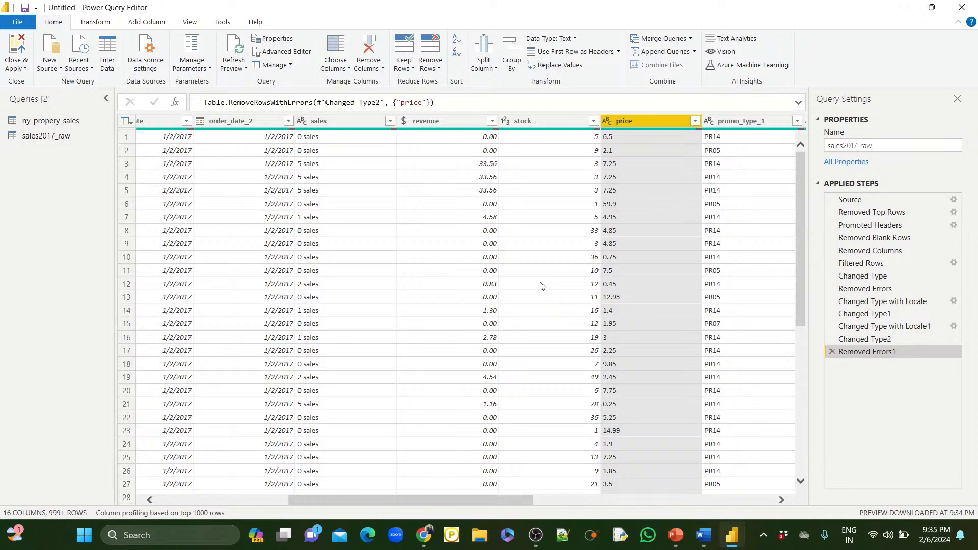
{"action": "left_click", "coordinate": [12, 55]}
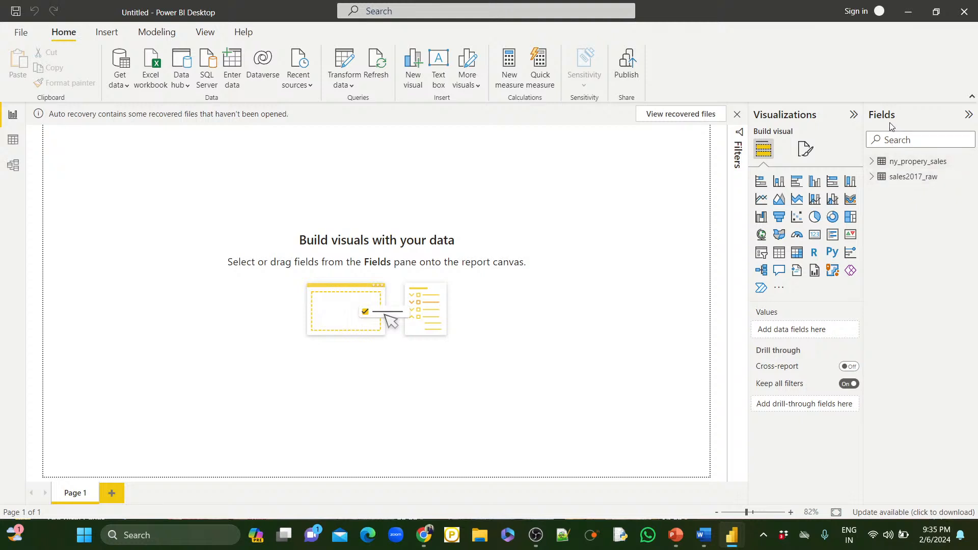
Create a clustered column chart of the sum of revenue from sales2017_raw and place it near the middle of the report page
{"action": "left_click", "coordinate": [873, 178]}
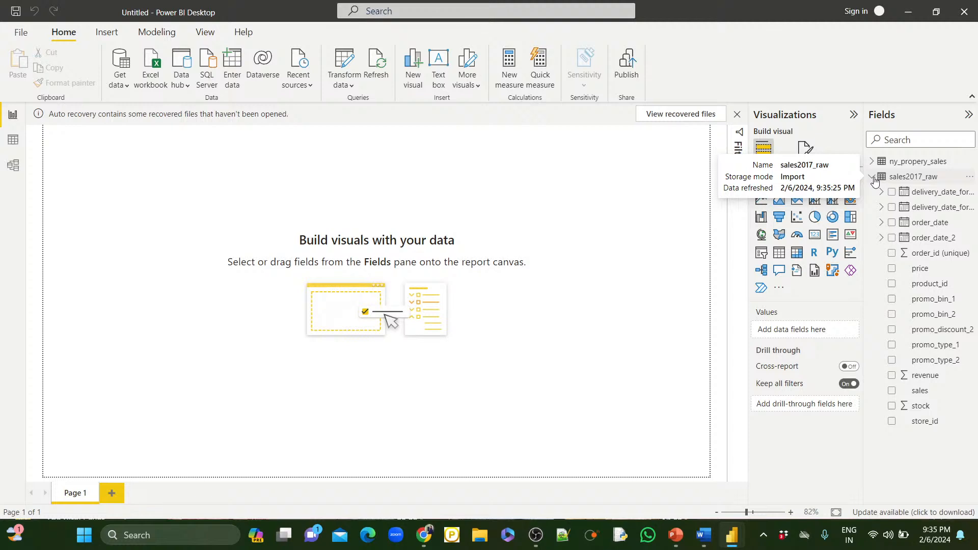
{"action": "left_click", "coordinate": [871, 162]}
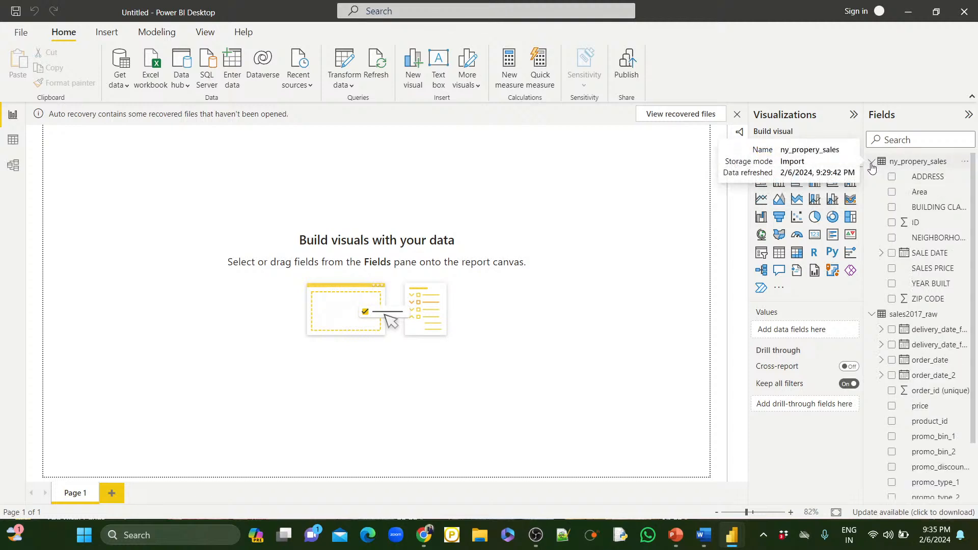
{"action": "left_click", "coordinate": [872, 162]}
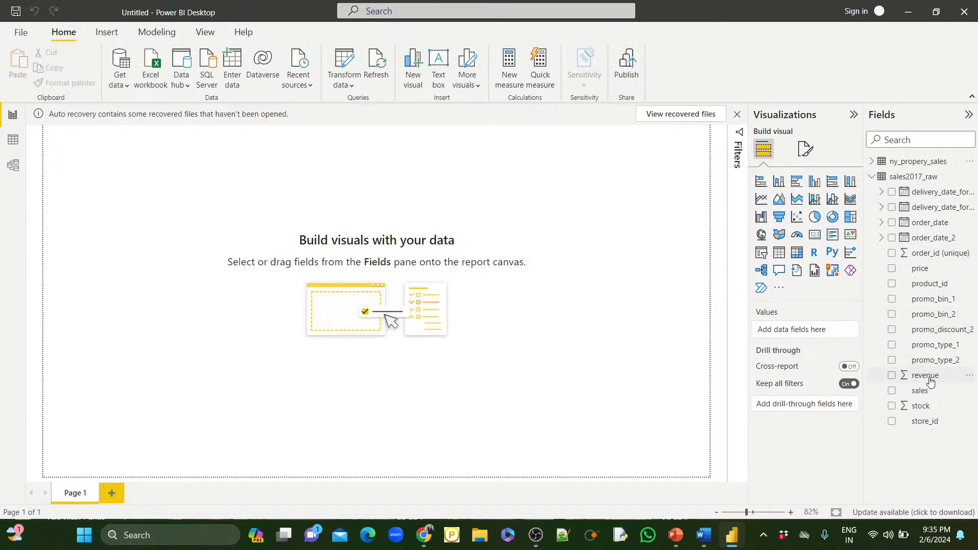
{"action": "left_click_drag", "start_coordinate": [930, 381], "coordinate": [634, 254]}
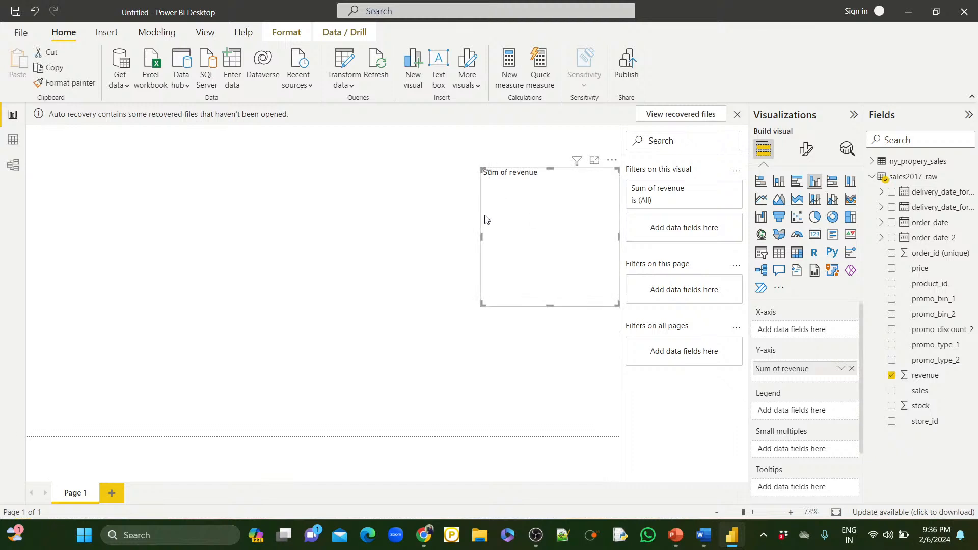
{"action": "left_click_drag", "start_coordinate": [532, 216], "coordinate": [348, 214]}
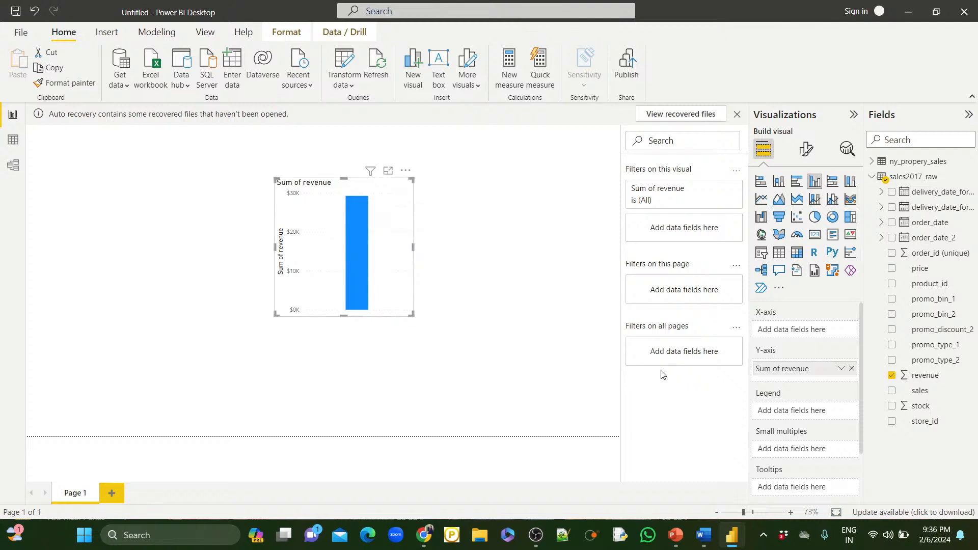
Try Average, Minimum, Maximum and Count as the aggregation of revenue in the column chart, and set it back to Average
{"action": "left_click", "coordinate": [841, 370]}
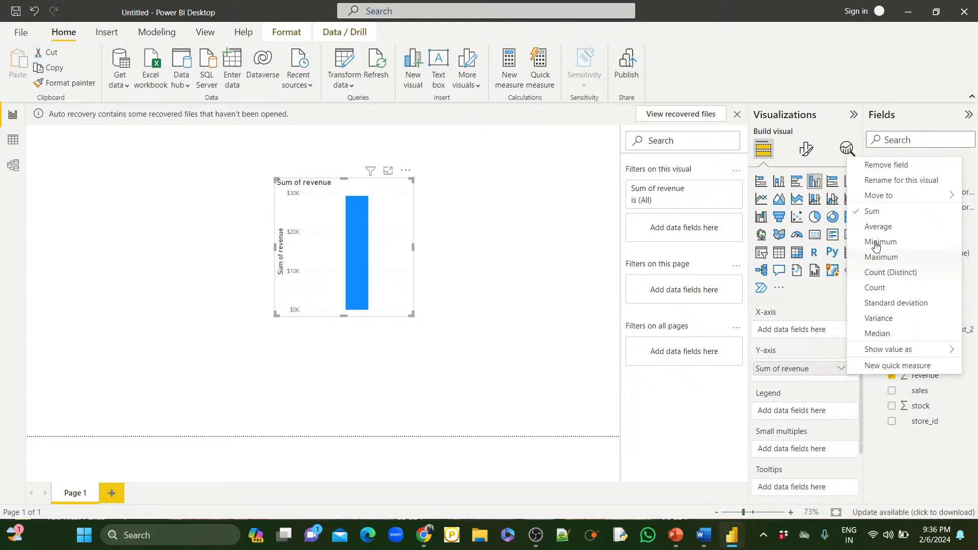
{"action": "left_click", "coordinate": [875, 228]}
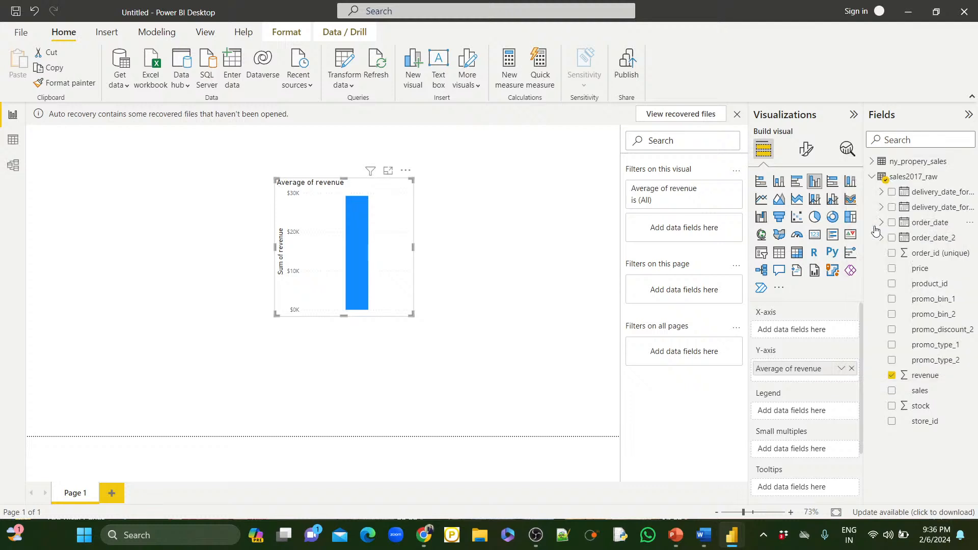
{"action": "left_click", "coordinate": [841, 370]}
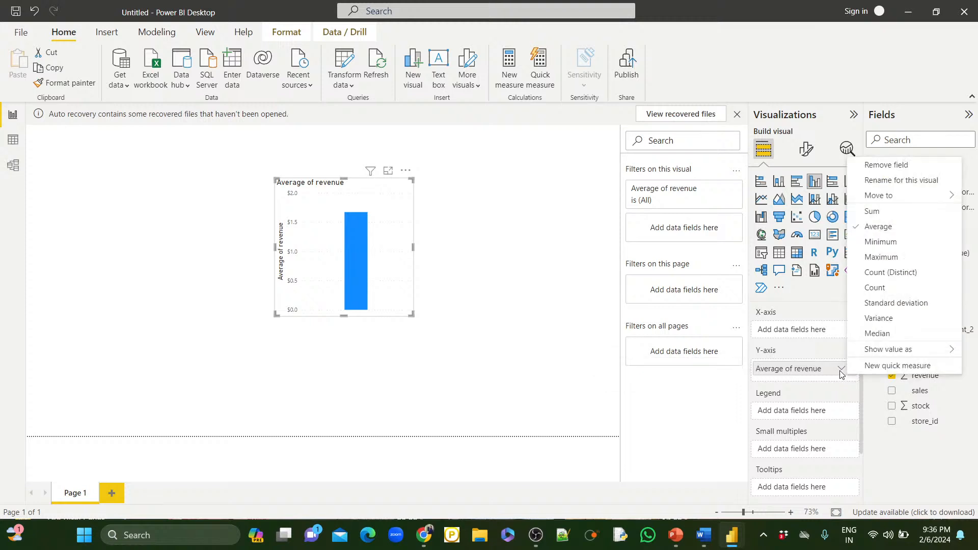
{"action": "left_click", "coordinate": [882, 243]}
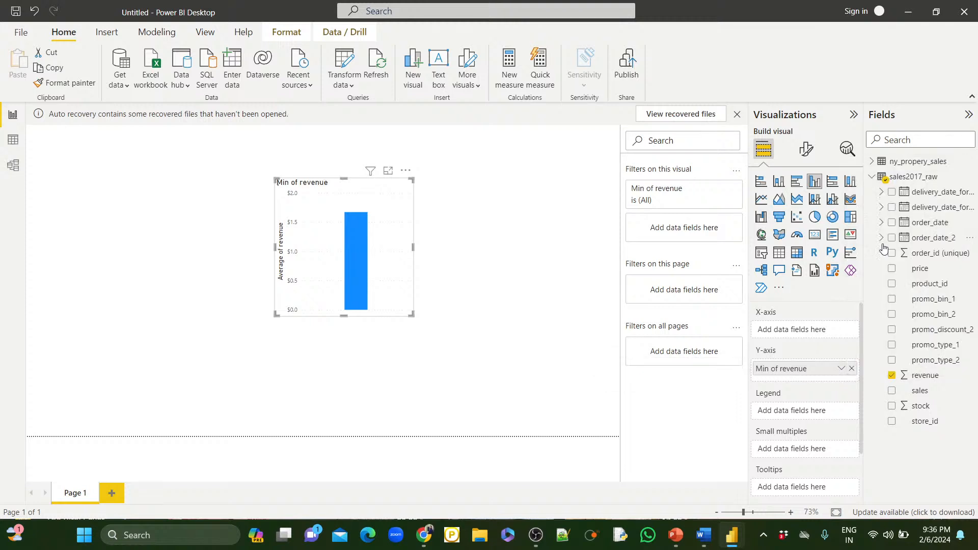
{"action": "left_click", "coordinate": [841, 369]}
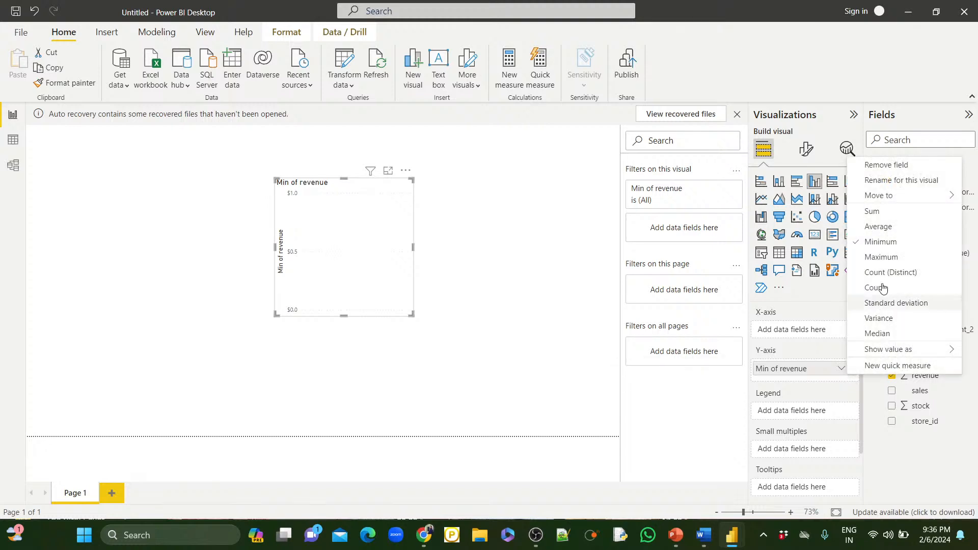
{"action": "left_click", "coordinate": [883, 258]}
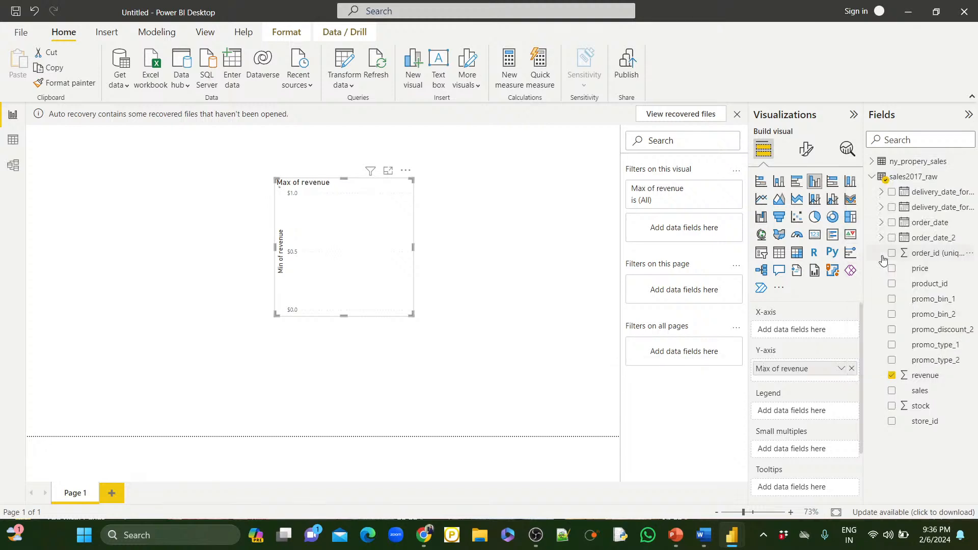
{"action": "left_click", "coordinate": [841, 369]}
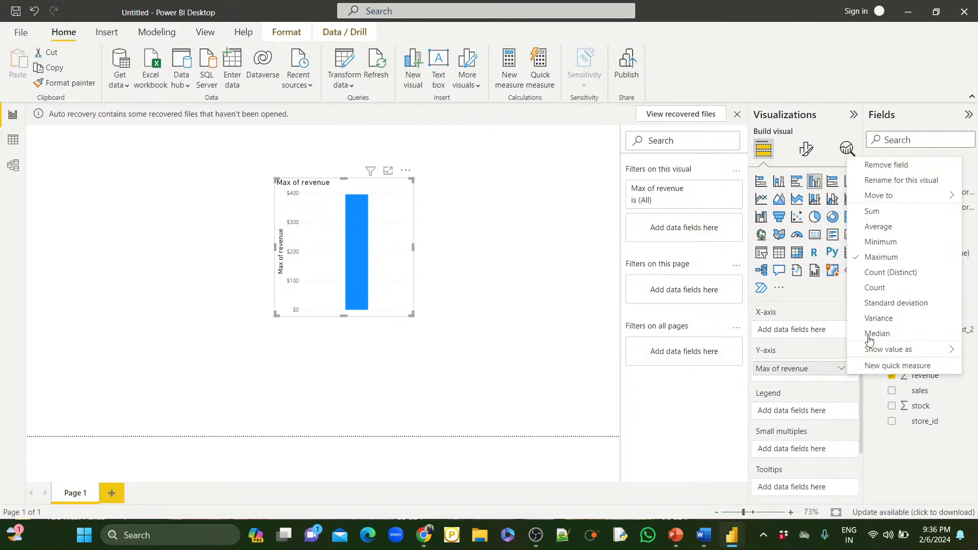
{"action": "left_click", "coordinate": [883, 288]}
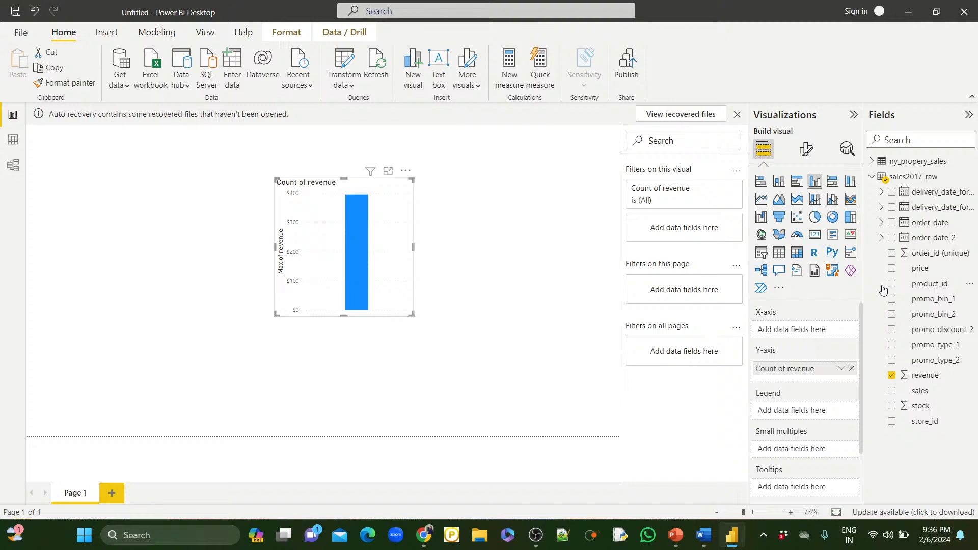
{"action": "left_click", "coordinate": [841, 369]}
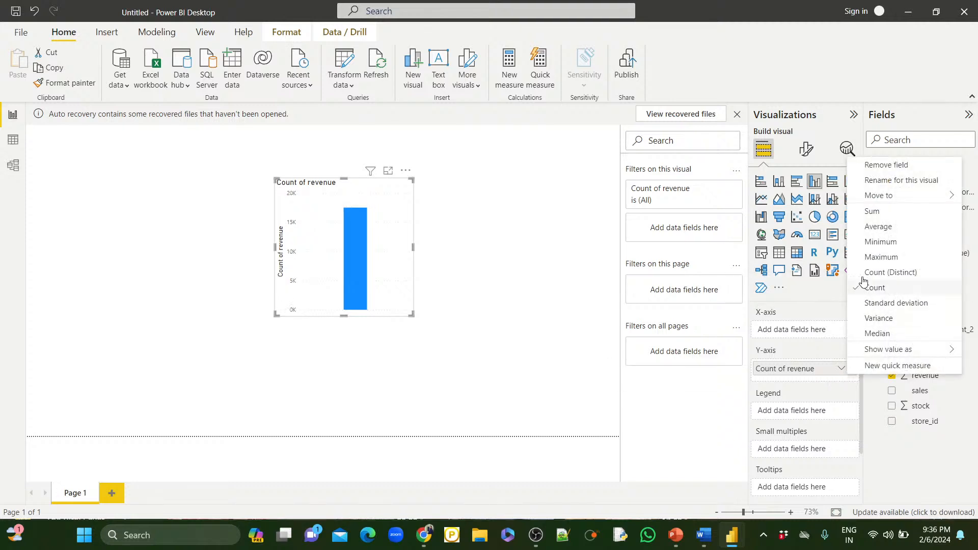
{"action": "left_click", "coordinate": [873, 227]}
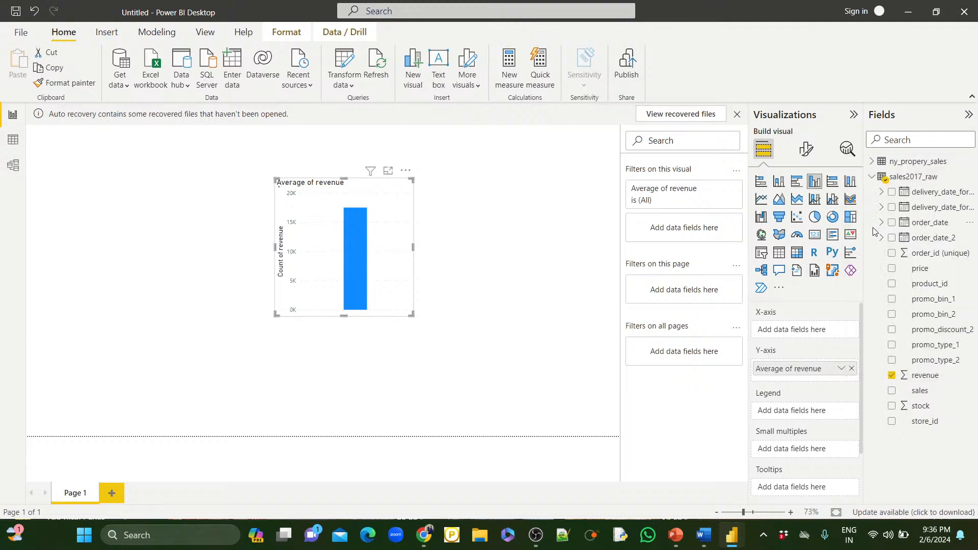
{"action": "left_click", "coordinate": [938, 377]}
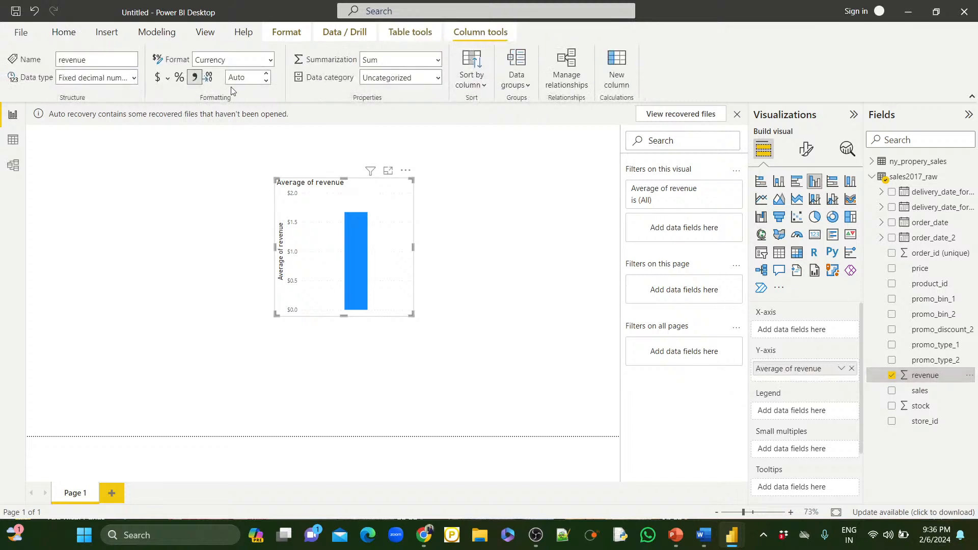
{"action": "left_click", "coordinate": [271, 61]}
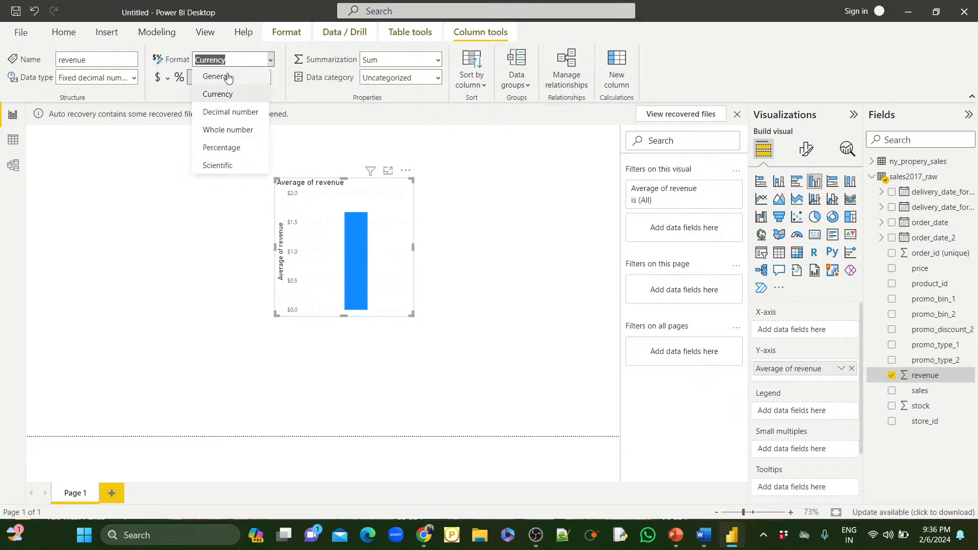
{"action": "left_click", "coordinate": [181, 184]}
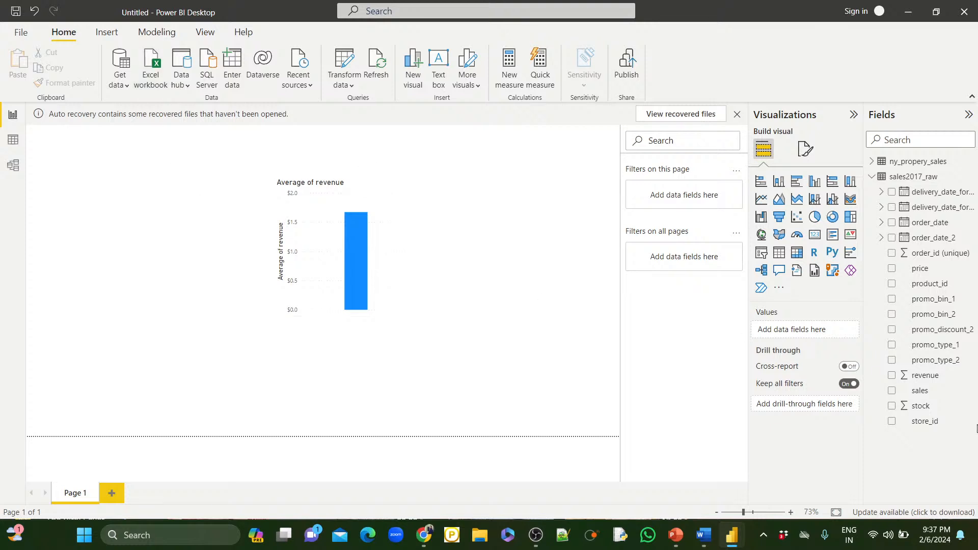
Set the currency format of the sales2017_raw revenue field to € Euro (€ 123)
{"action": "left_click", "coordinate": [922, 380]}
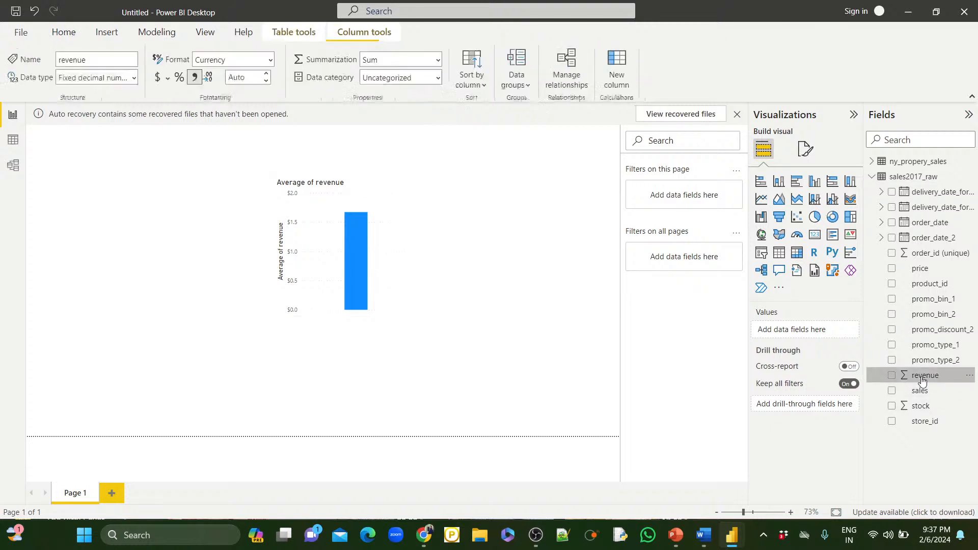
{"action": "left_click", "coordinate": [166, 80]}
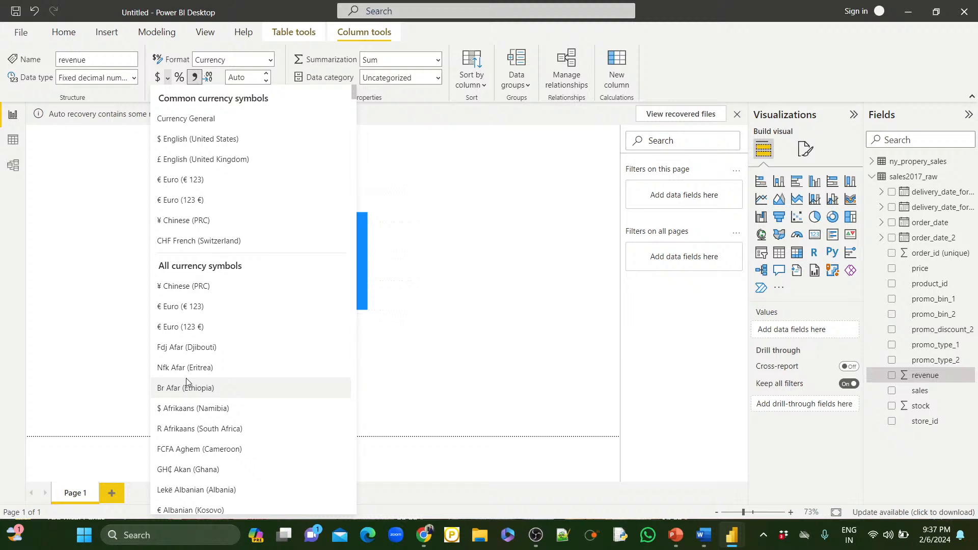
{"action": "scroll", "coordinate": [185, 378], "scroll_direction": "down", "scroll_amount": 3}
{"action": "scroll", "coordinate": [185, 378], "scroll_direction": "up", "scroll_amount": 3}
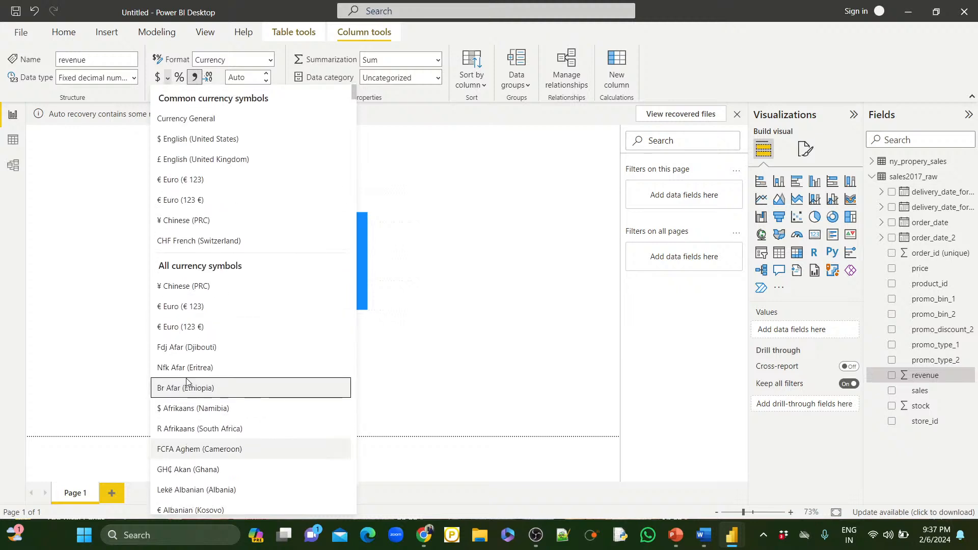
{"action": "left_click", "coordinate": [173, 182]}
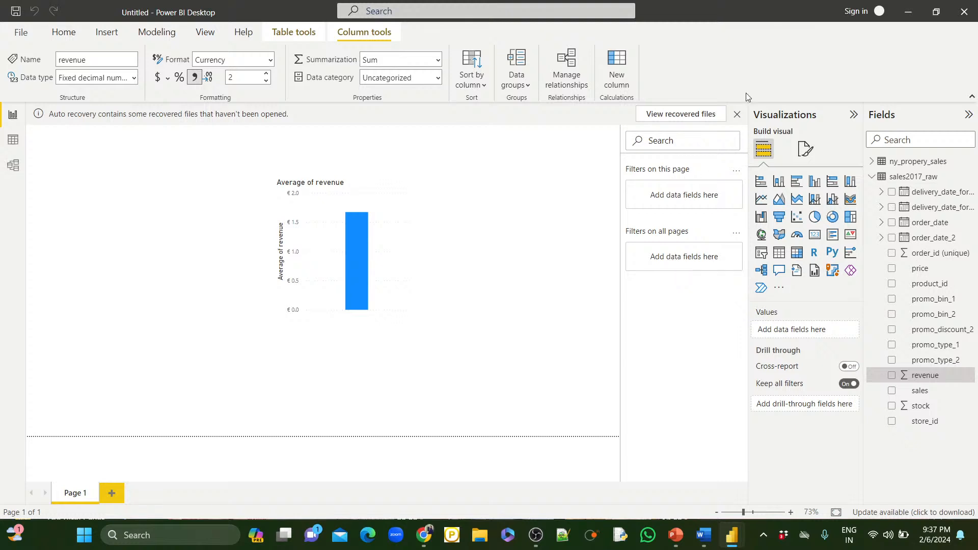
Examine the fields and data rows of ny_propery_sales and sales2017_raw, and return to the report view
{"action": "left_click", "coordinate": [872, 162]}
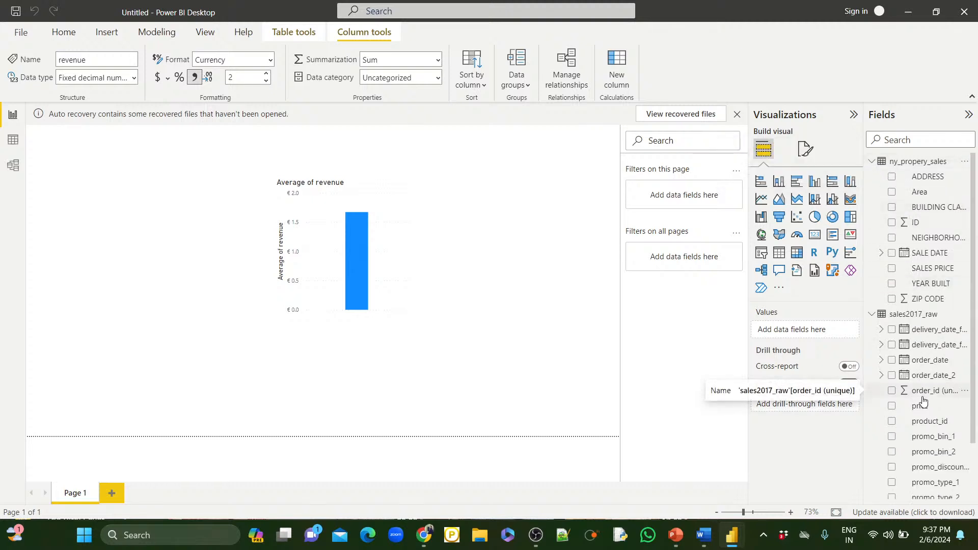
{"action": "scroll", "coordinate": [924, 401], "scroll_direction": "down", "scroll_amount": 2}
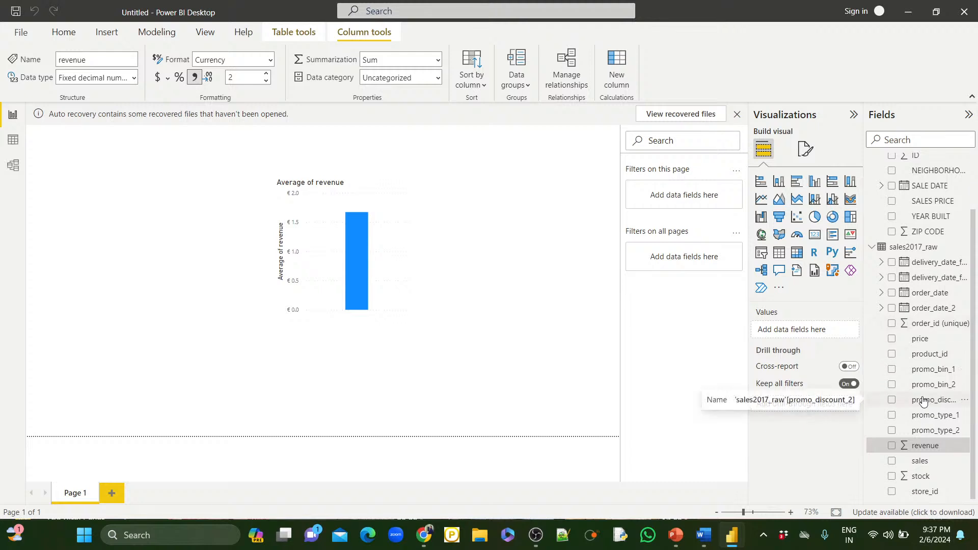
{"action": "scroll", "coordinate": [924, 401], "scroll_direction": "up", "scroll_amount": 1}
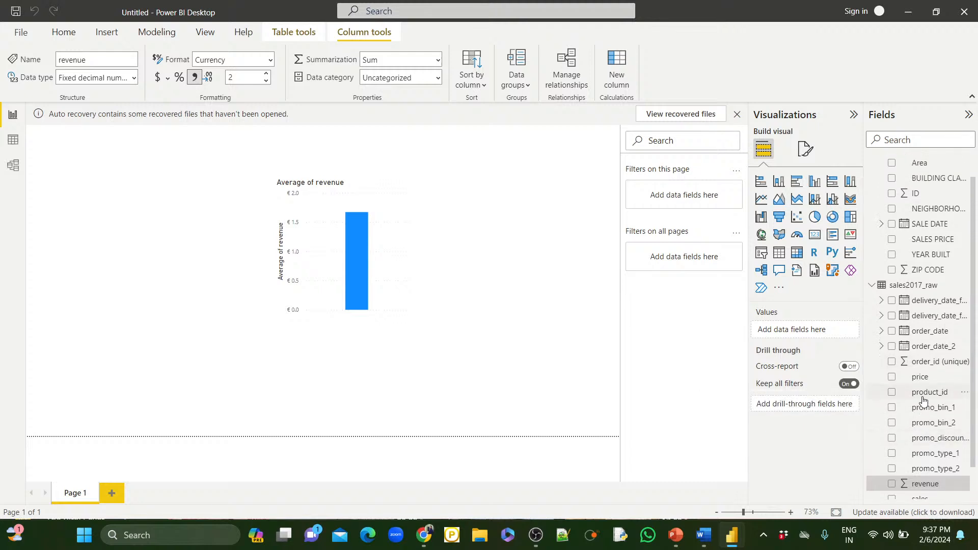
{"action": "scroll", "coordinate": [916, 270], "scroll_direction": "up", "scroll_amount": 1}
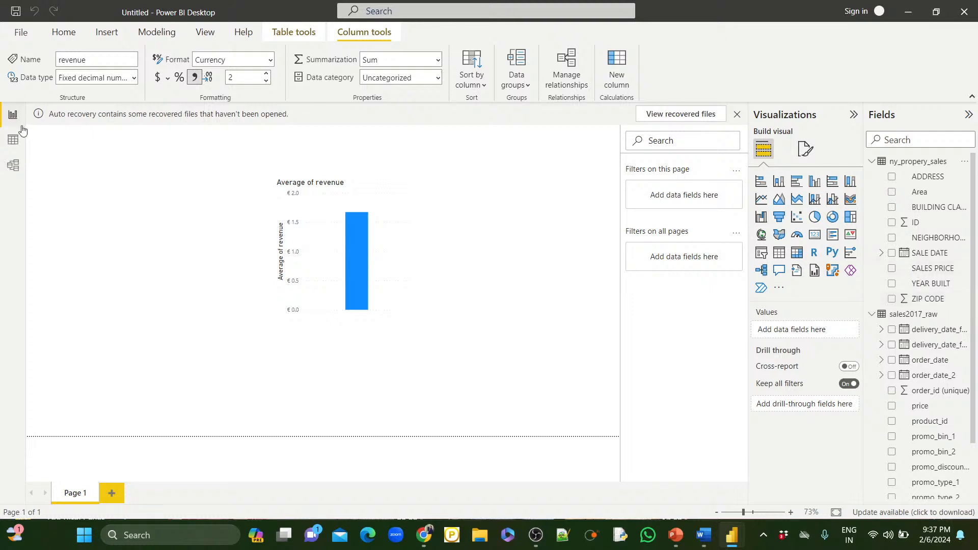
{"action": "left_click", "coordinate": [13, 140]}
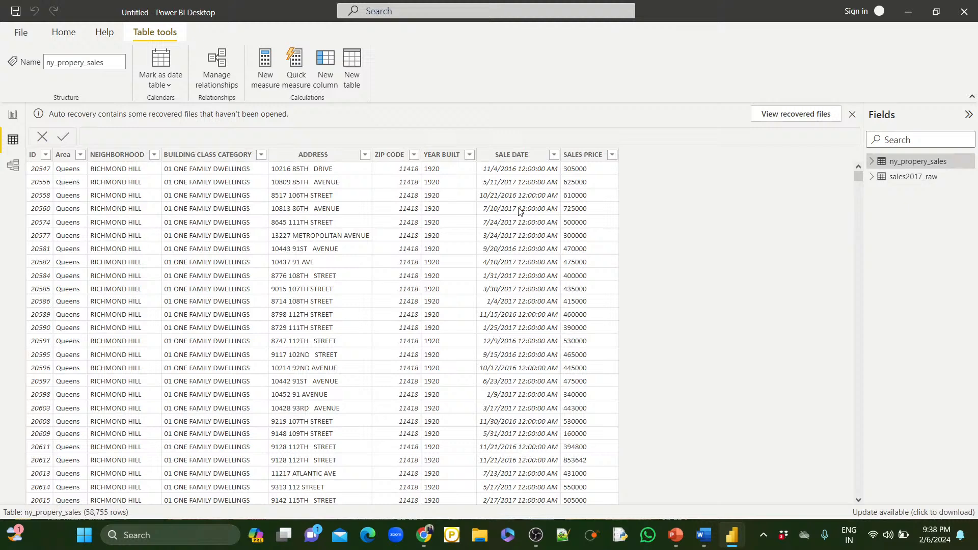
{"action": "left_click", "coordinate": [914, 177]}
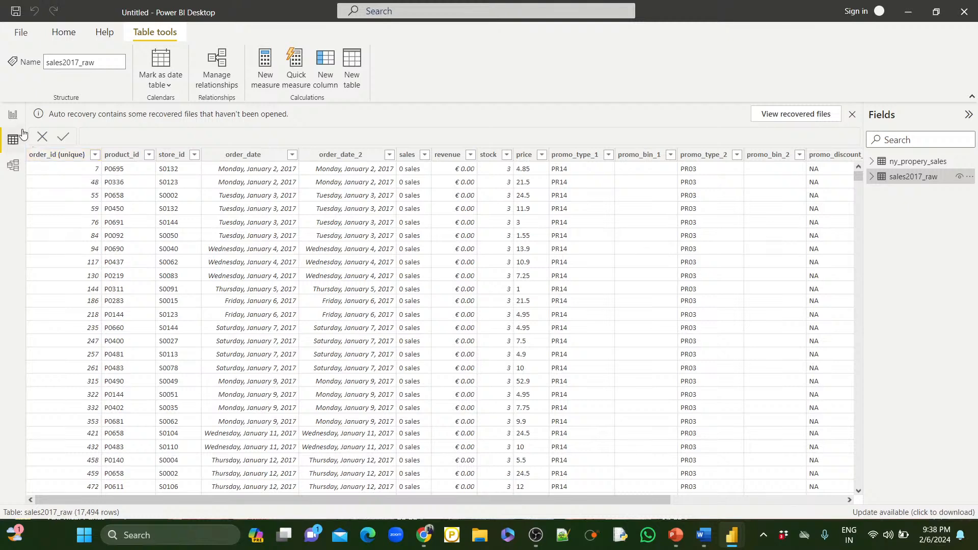
{"action": "left_click", "coordinate": [13, 117]}
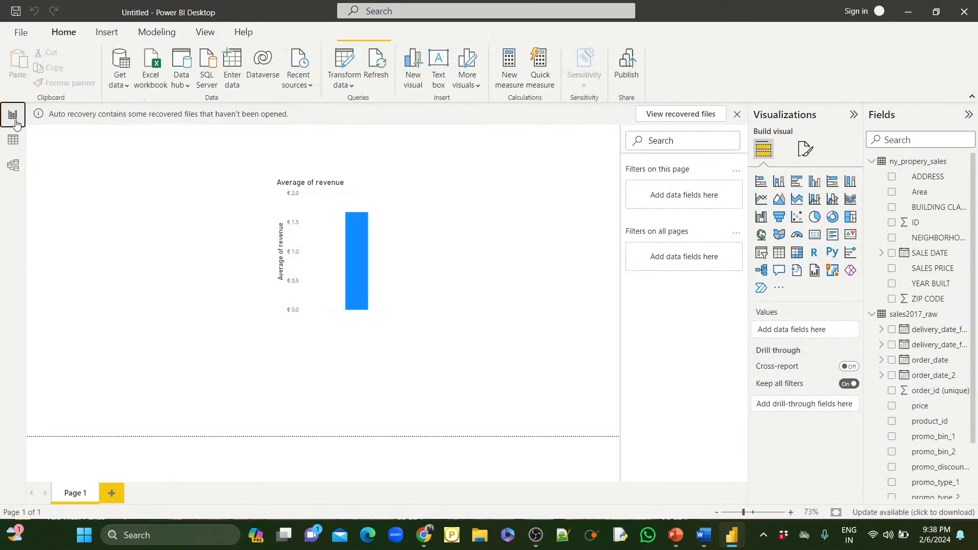
Open the sales2017_raw query in the Power Query Editor and rename its order_id (unique) column as ID
{"action": "left_click", "coordinate": [344, 66]}
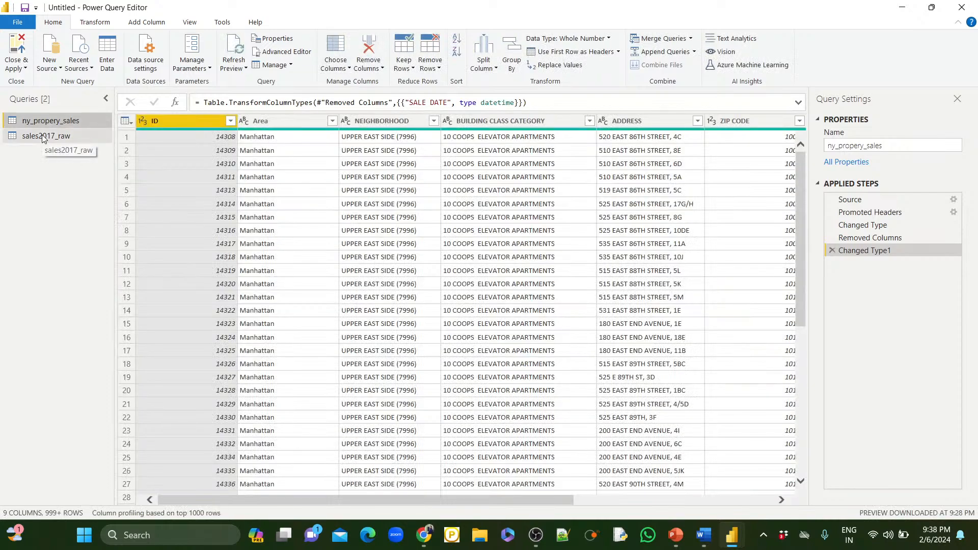
{"action": "left_click", "coordinate": [42, 137]}
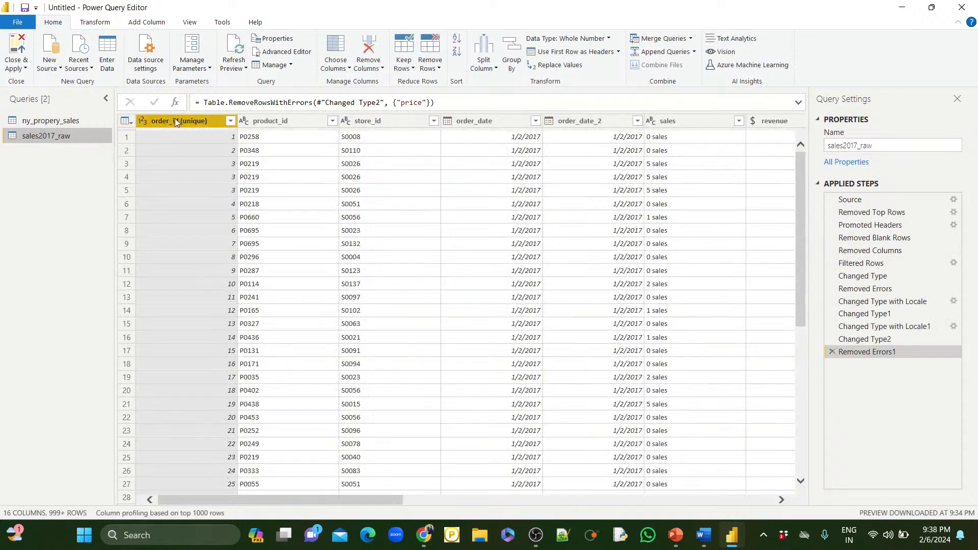
{"action": "double_click", "coordinate": [175, 120]}
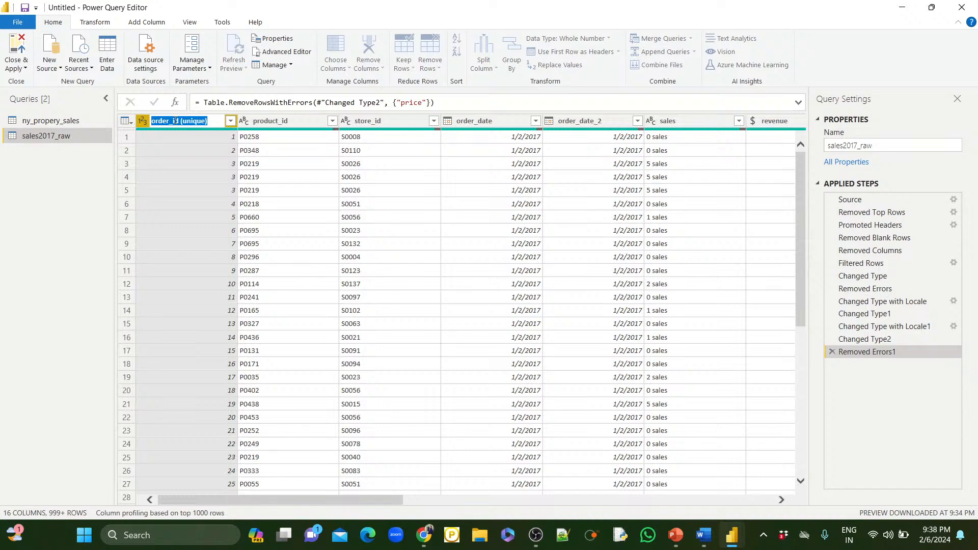
{"action": "key", "text": "BackSpace"}
{"action": "type", "text": "ID"}
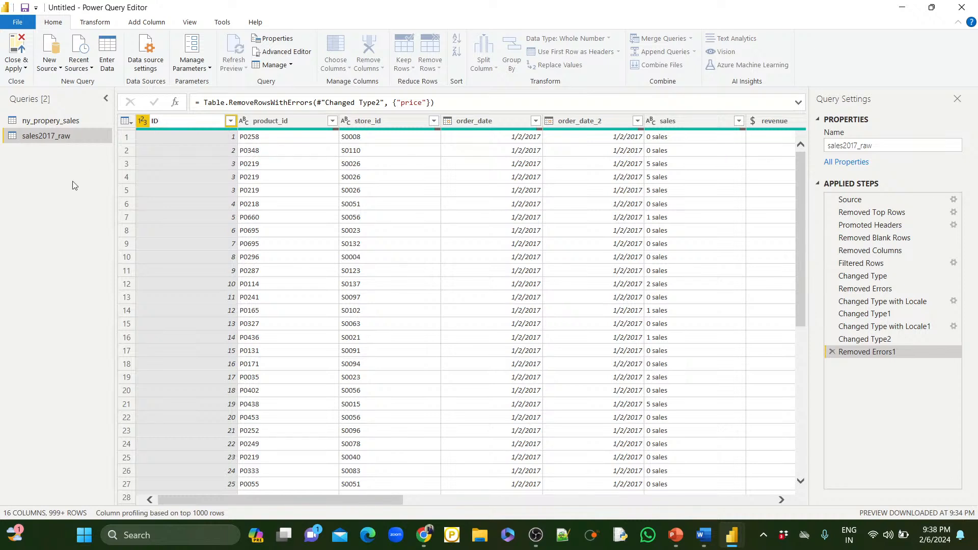
{"action": "key", "text": "Return"}
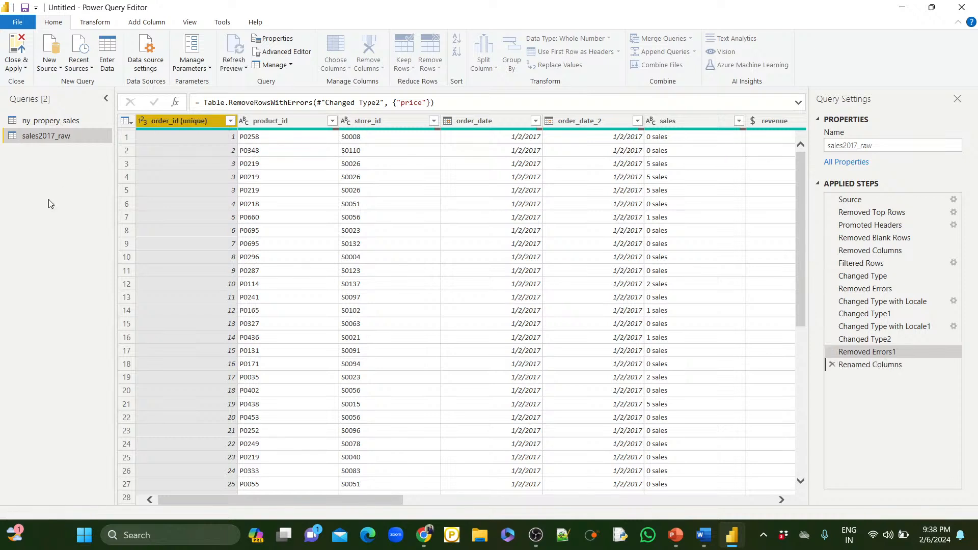
Rename the sales2017_raw query as sales, then close the query editor and apply the changes
{"action": "left_click", "coordinate": [47, 121]}
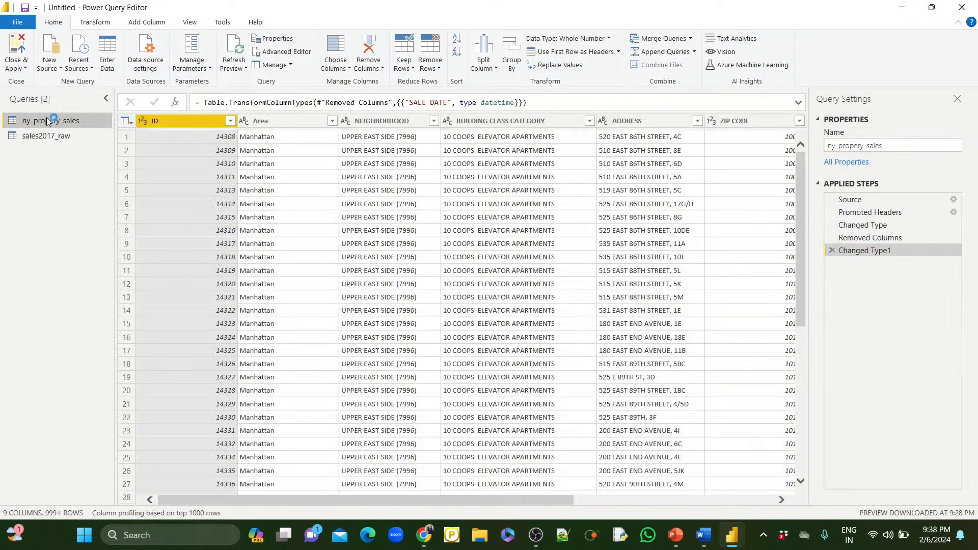
{"action": "left_click", "coordinate": [43, 137]}
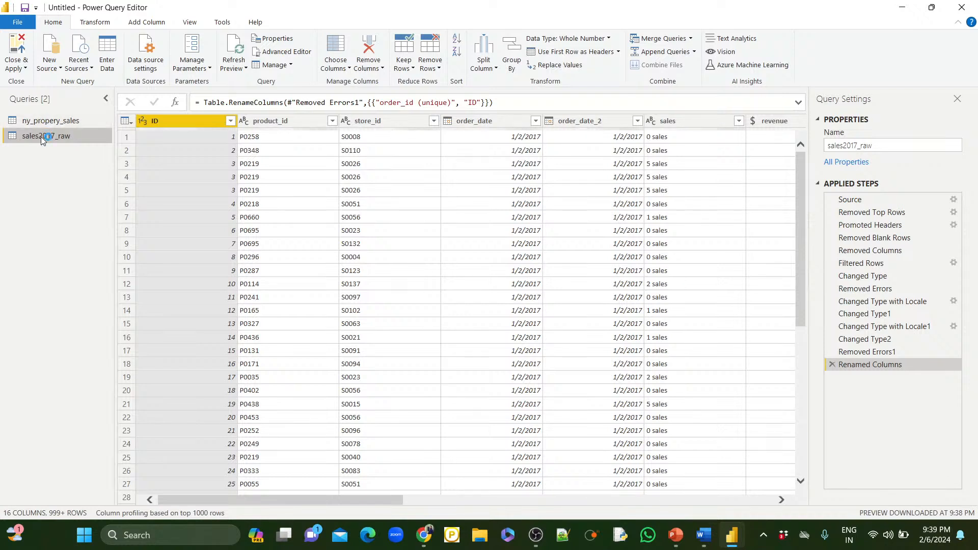
{"action": "double_click", "coordinate": [41, 137]}
{"action": "key", "text": "BackSpace"}
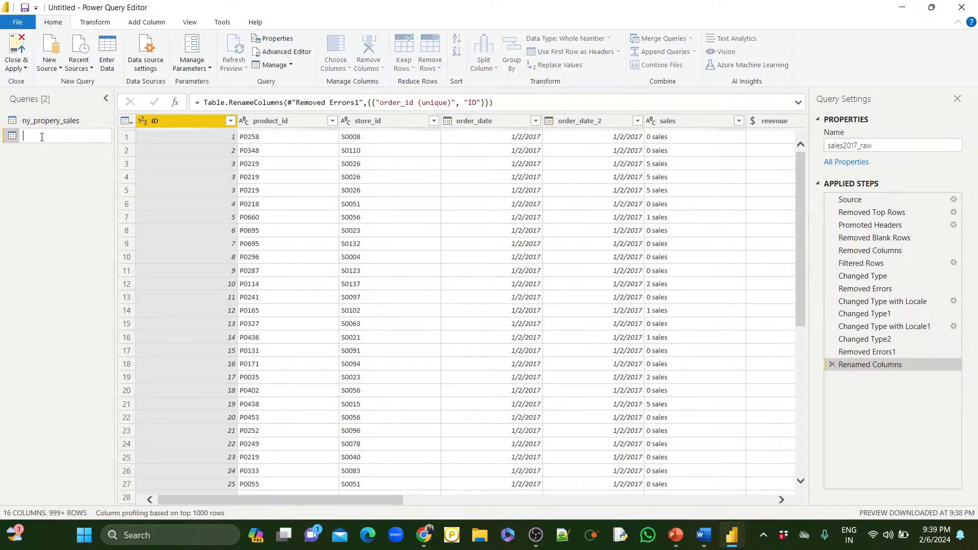
{"action": "type", "text": "sales"}
{"action": "key", "text": "Return"}
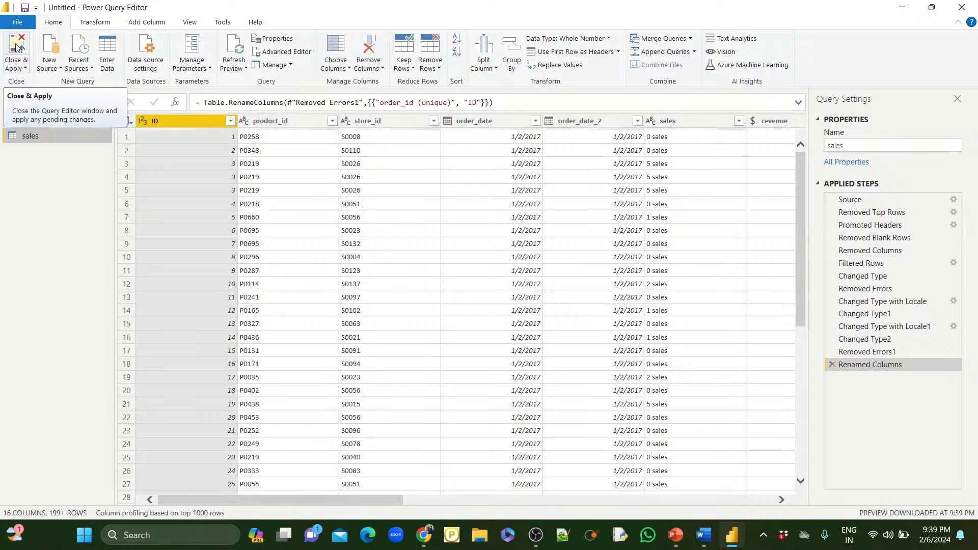
{"action": "left_click", "coordinate": [16, 47]}
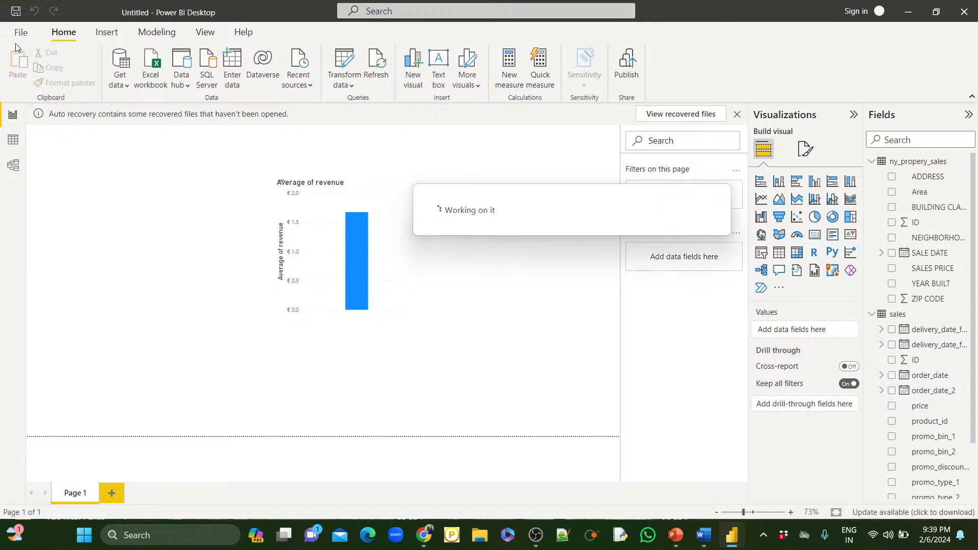
In the model view, set the table cards to show the database in the header and pin related fields to the top
{"action": "left_click", "coordinate": [13, 164]}
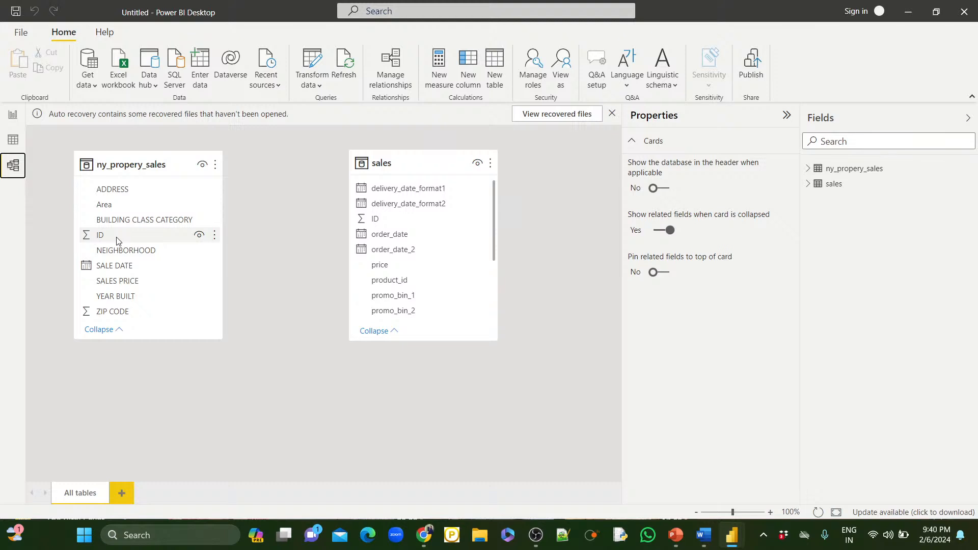
{"action": "left_click_drag", "start_coordinate": [116, 239], "coordinate": [351, 218]}
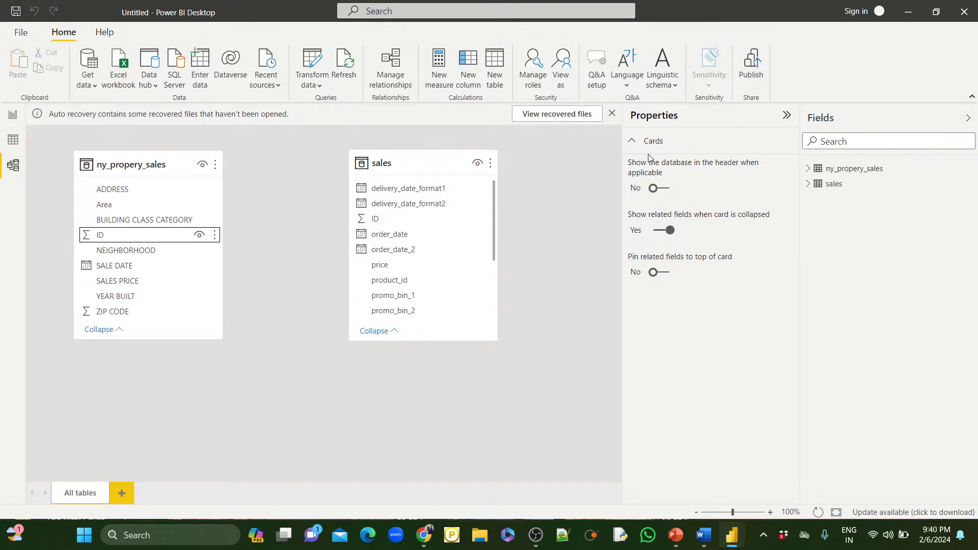
{"action": "left_click", "coordinate": [637, 144]}
{"action": "left_click", "coordinate": [637, 145]}
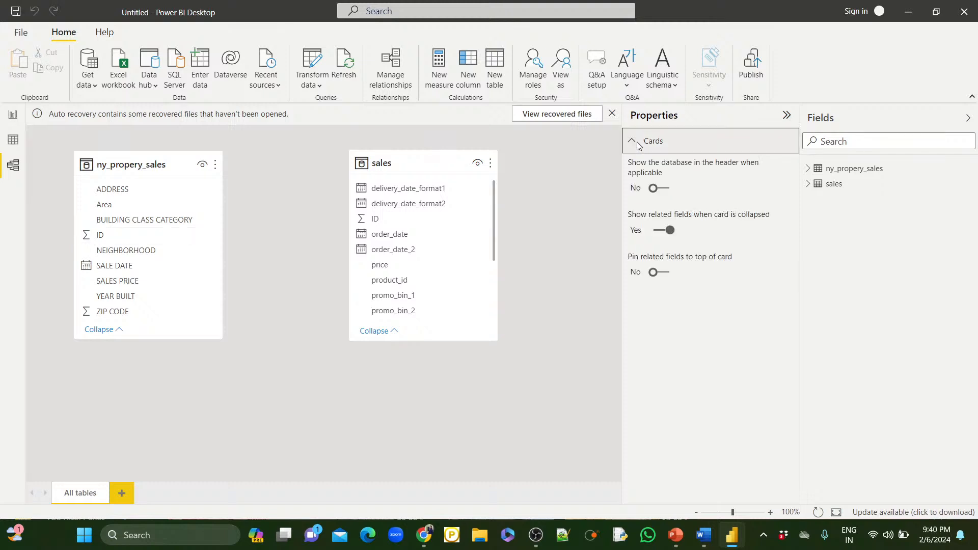
{"action": "left_click", "coordinate": [659, 191]}
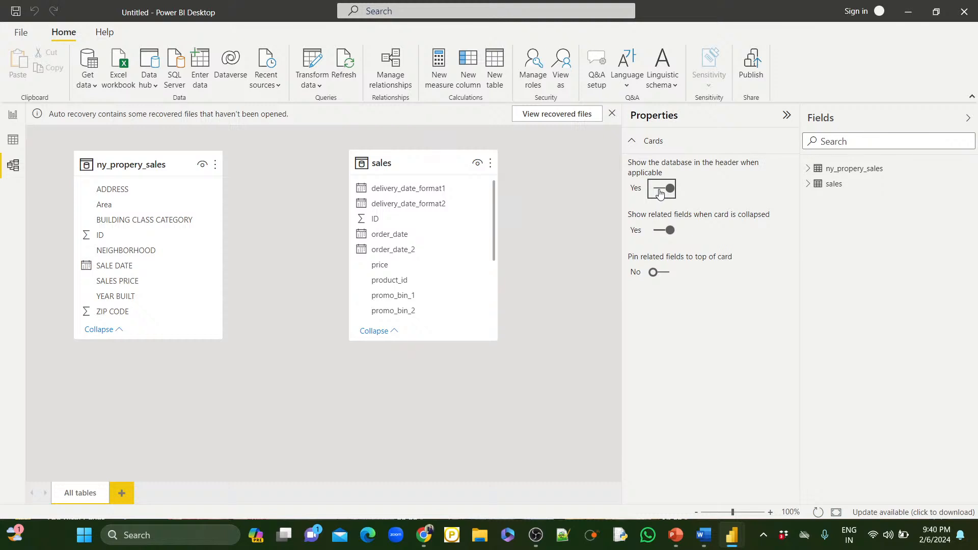
{"action": "left_click", "coordinate": [660, 271]}
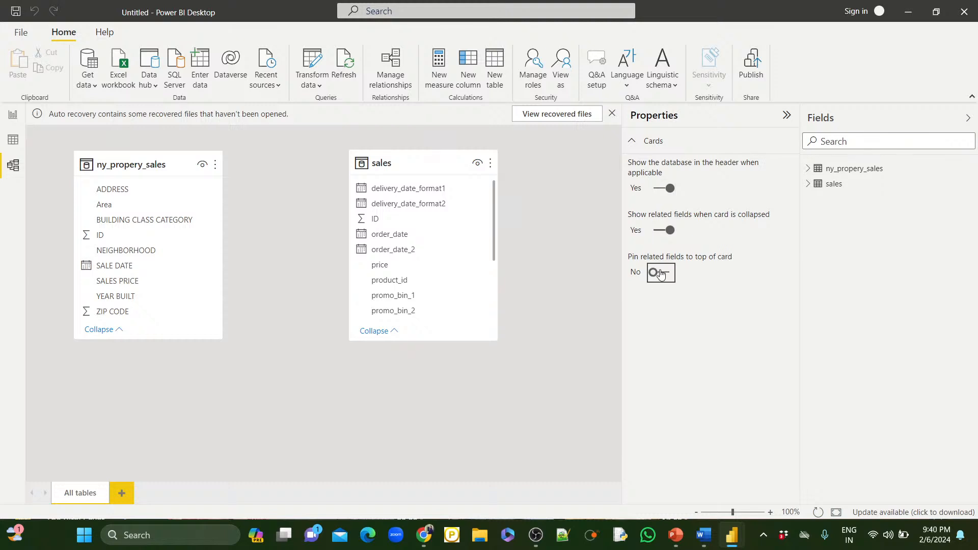
{"action": "left_click", "coordinate": [597, 282]}
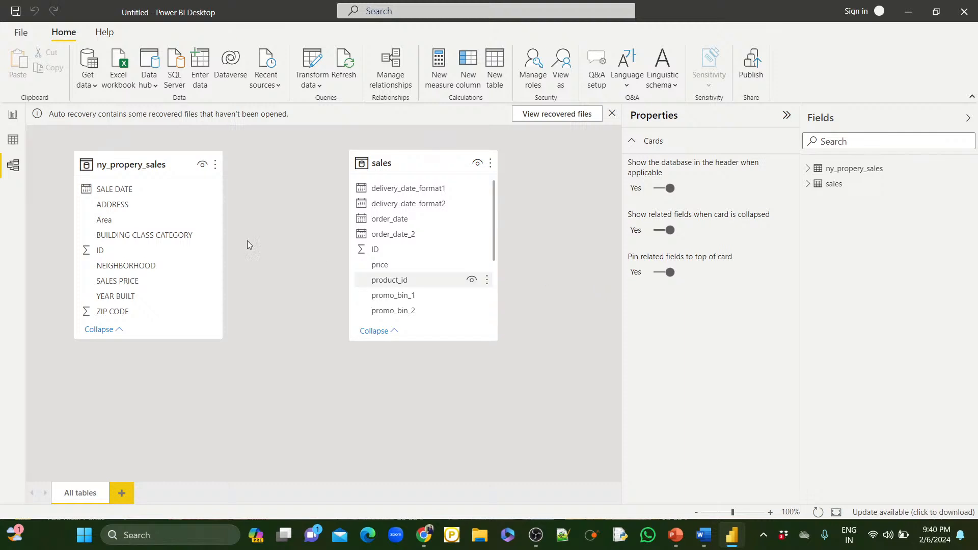
Create an active many-to-many relationship between ID of ny_propery_sales and store_id of sales, and delete it again
{"action": "left_click_drag", "start_coordinate": [157, 250], "coordinate": [360, 250]}
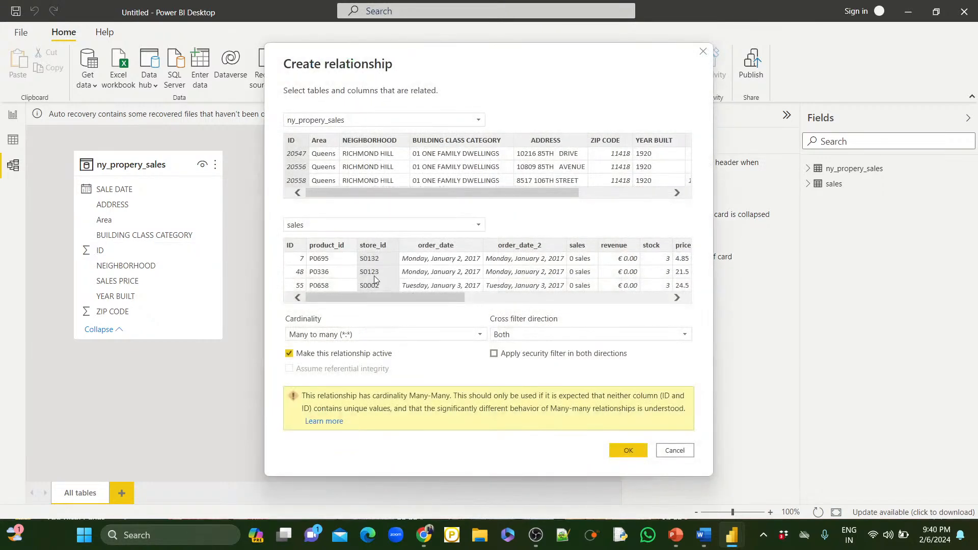
{"action": "left_click", "coordinate": [375, 279]}
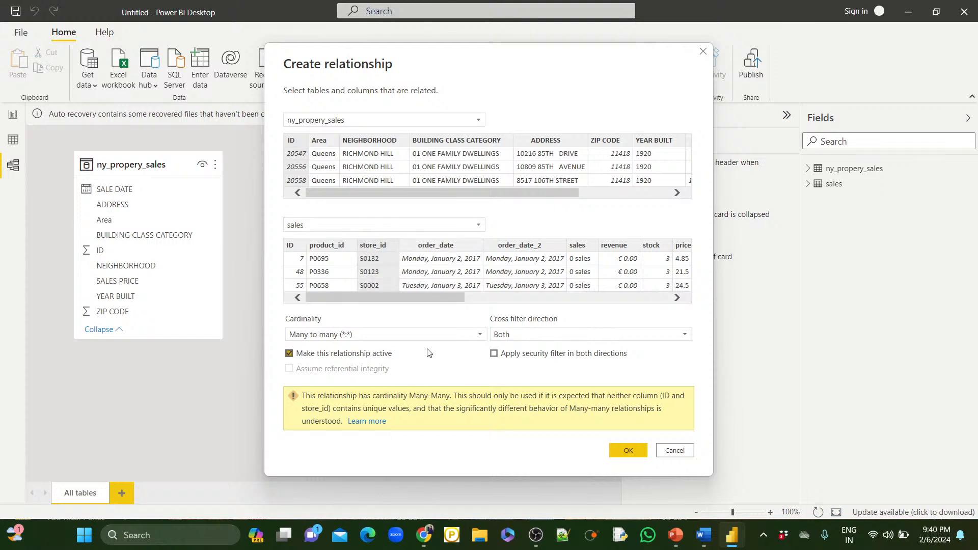
{"action": "left_click", "coordinate": [620, 452]}
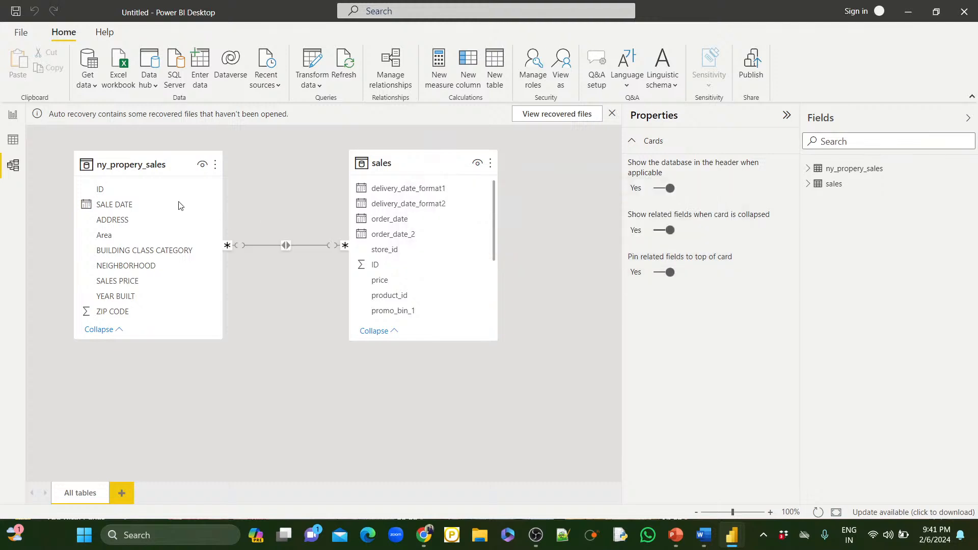
{"action": "right_click", "coordinate": [286, 245]}
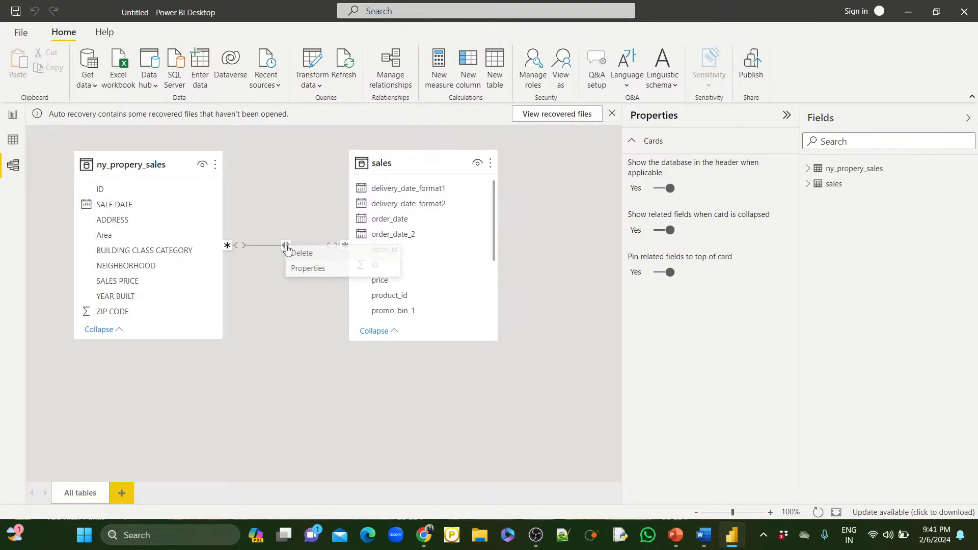
{"action": "left_click", "coordinate": [291, 249]}
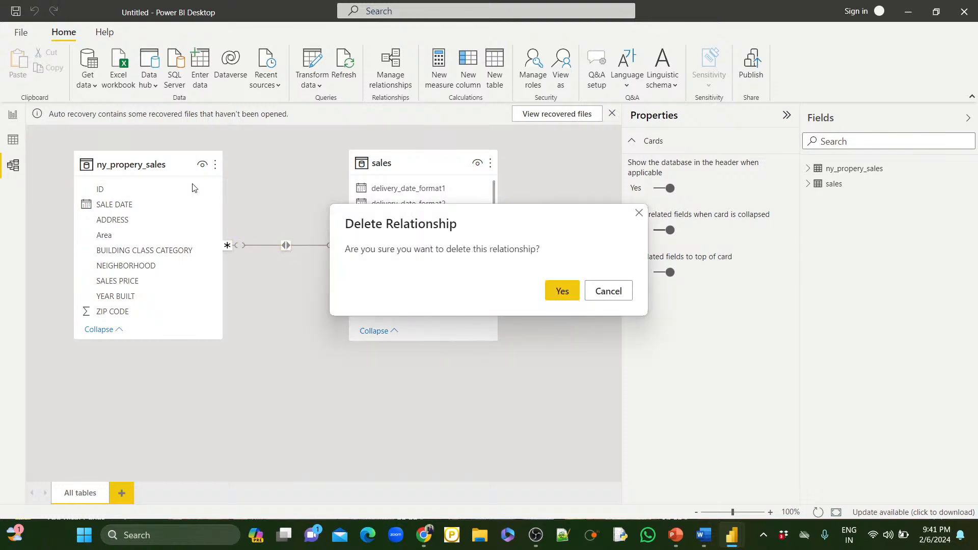
{"action": "left_click", "coordinate": [555, 291]}
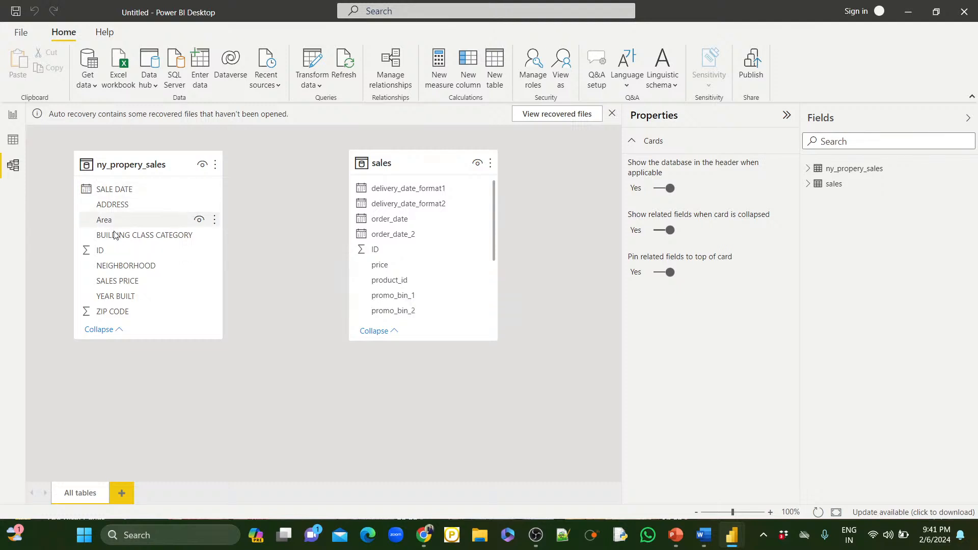
Create an active many-to-many relationship between ID of ny_propery_sales and ID of sales, cross-filtering in both directions
{"action": "left_click", "coordinate": [104, 250]}
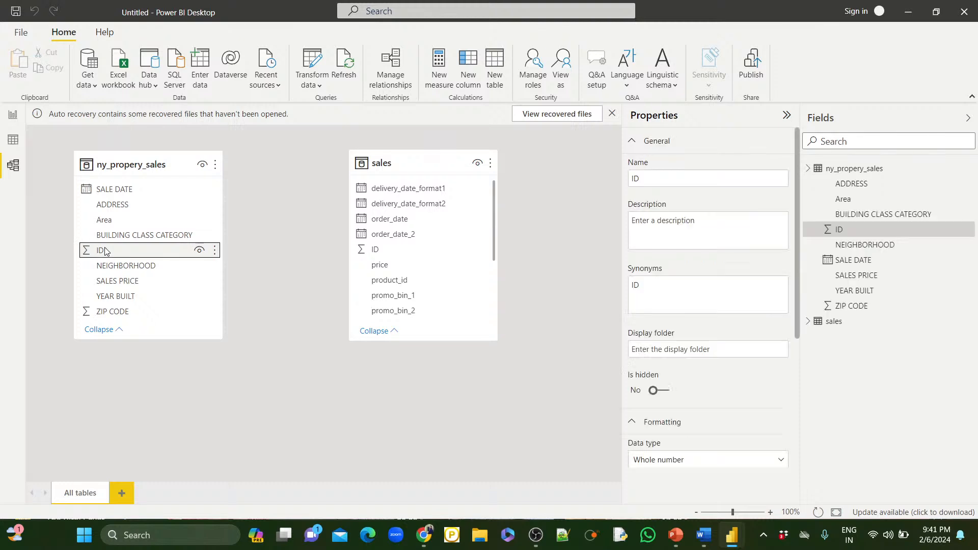
{"action": "left_click_drag", "start_coordinate": [105, 250], "coordinate": [376, 250]}
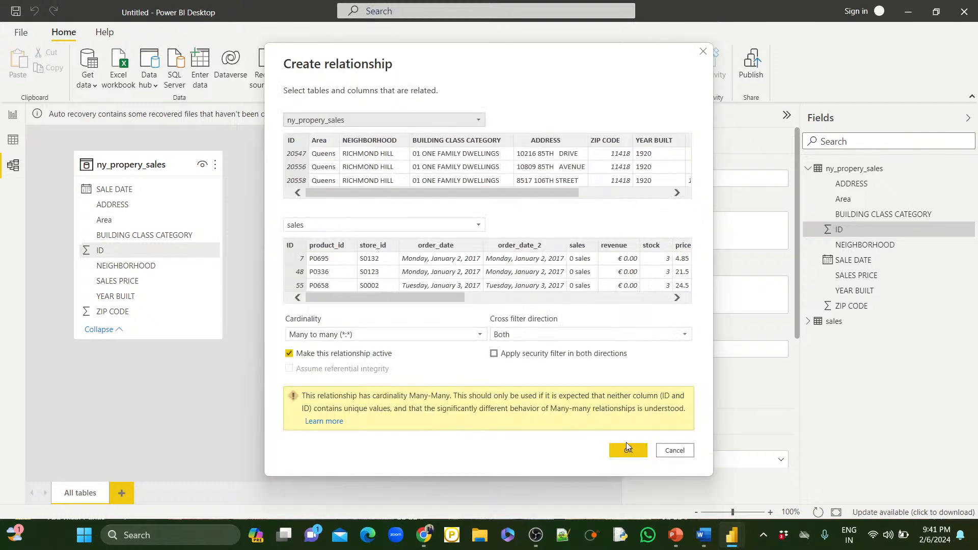
{"action": "left_click", "coordinate": [623, 449]}
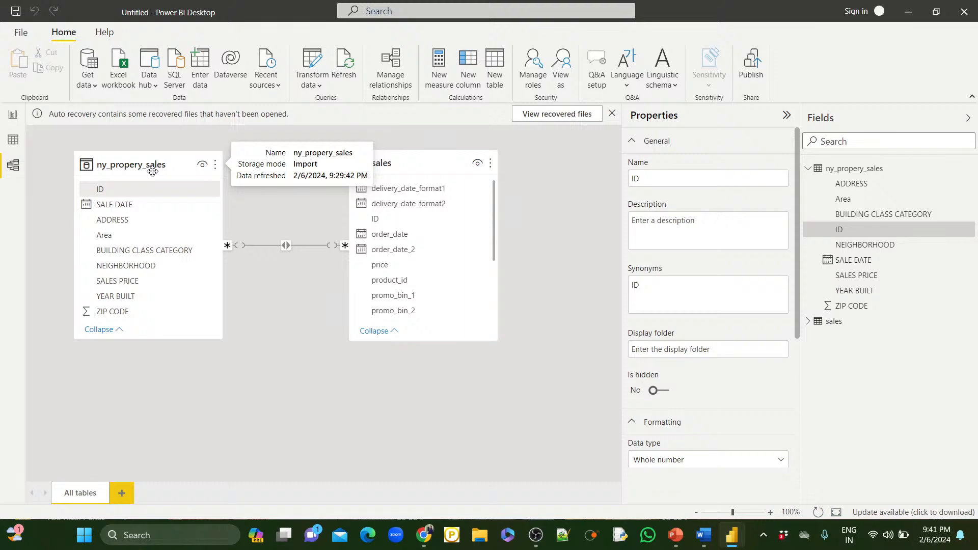
In the report view, add Area from ny_propery_sales as the revenue column chart's X-axis and enlarge the chart in width and height
{"action": "left_click", "coordinate": [14, 116]}
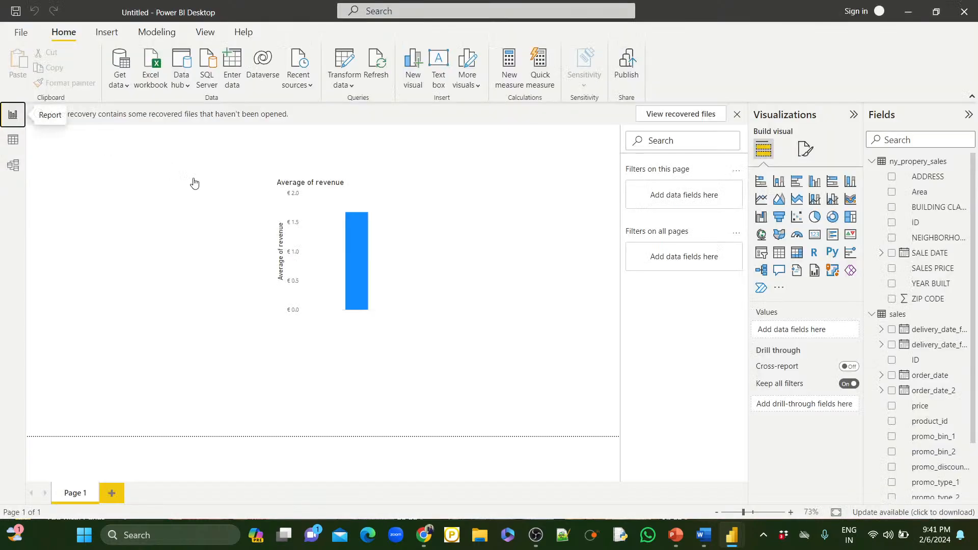
{"action": "left_click", "coordinate": [321, 239]}
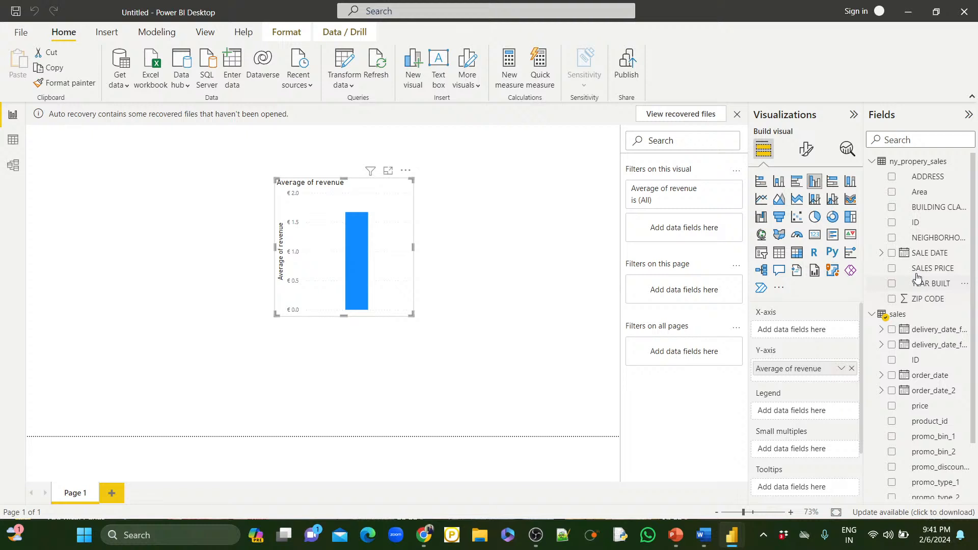
{"action": "scroll", "coordinate": [917, 278], "scroll_direction": "down", "scroll_amount": 1}
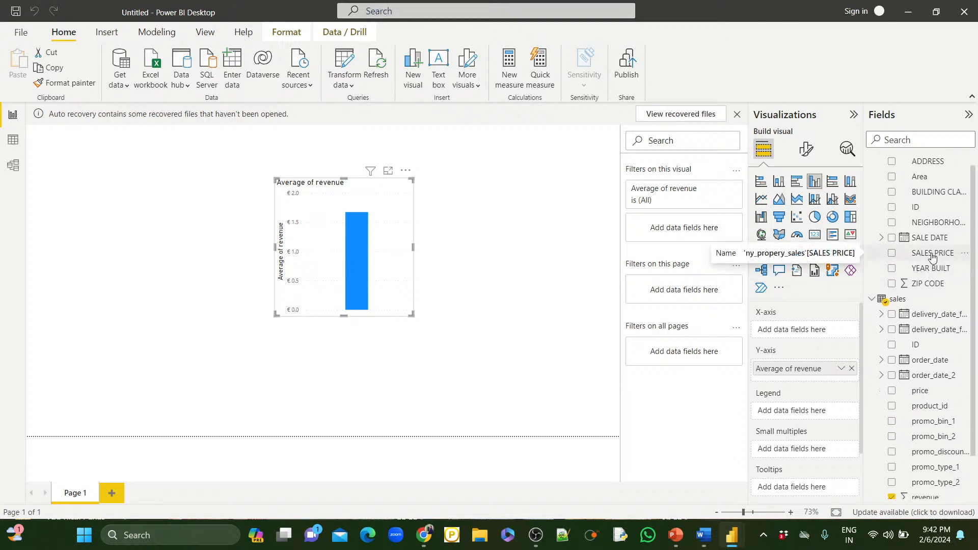
{"action": "left_click_drag", "start_coordinate": [920, 176], "coordinate": [802, 332]}
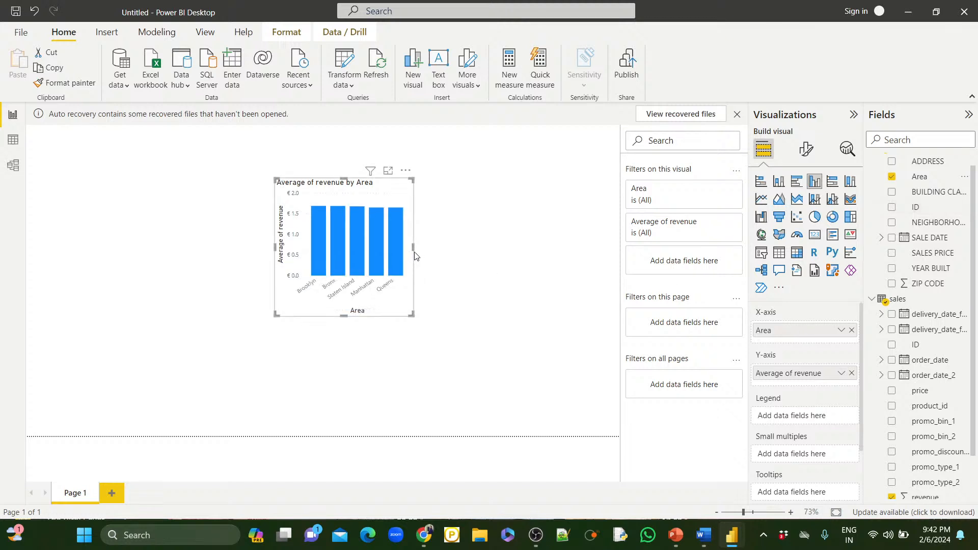
{"action": "left_click_drag", "start_coordinate": [414, 249], "coordinate": [509, 248]}
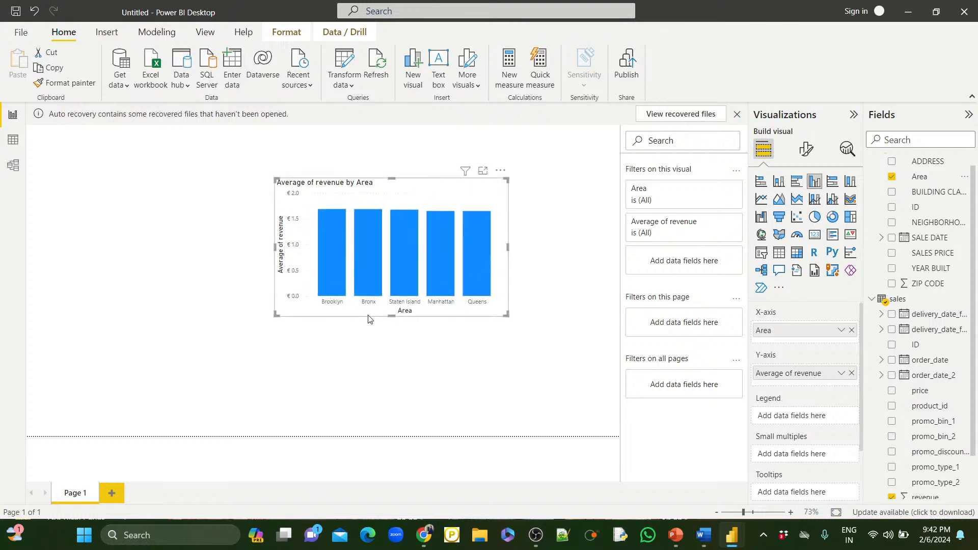
{"action": "left_click_drag", "start_coordinate": [392, 317], "coordinate": [391, 340]}
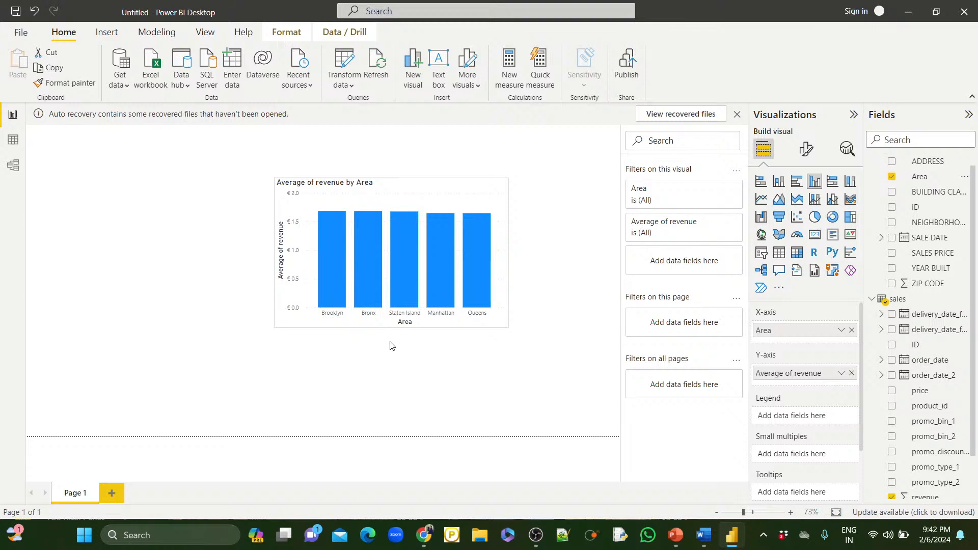
Set the chart's revenue aggregation to Sum and move the chart to the upper-left corner of the report page
{"action": "left_click", "coordinate": [841, 375]}
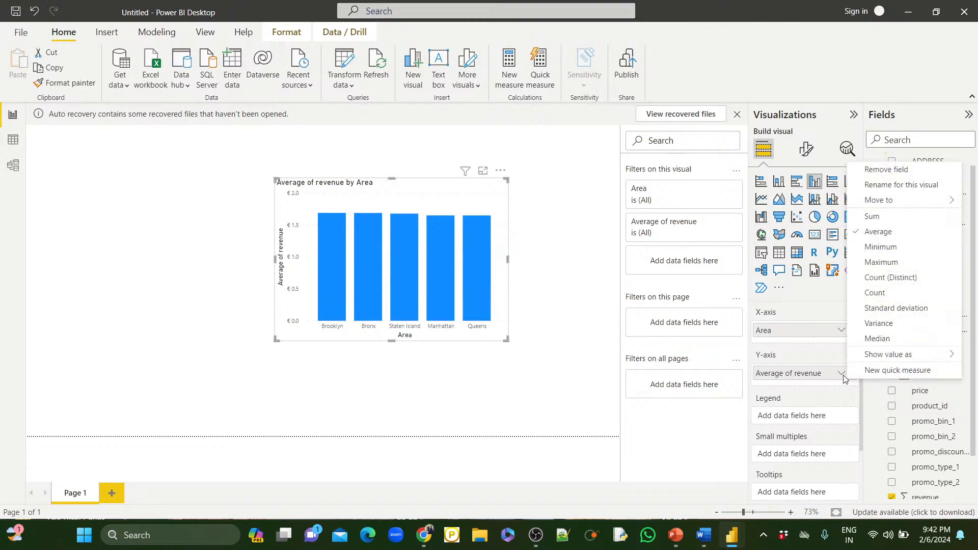
{"action": "left_click", "coordinate": [889, 218]}
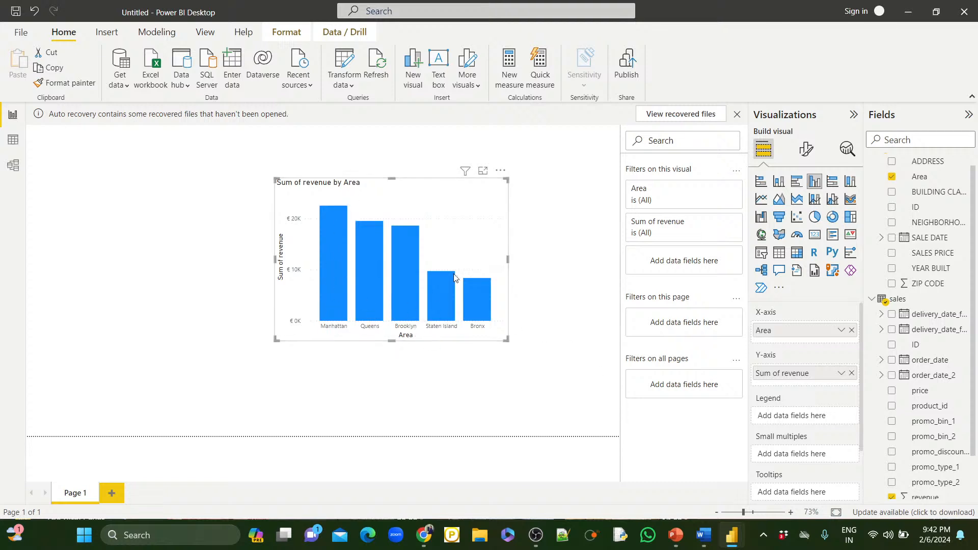
{"action": "left_click_drag", "start_coordinate": [367, 201], "coordinate": [147, 160]}
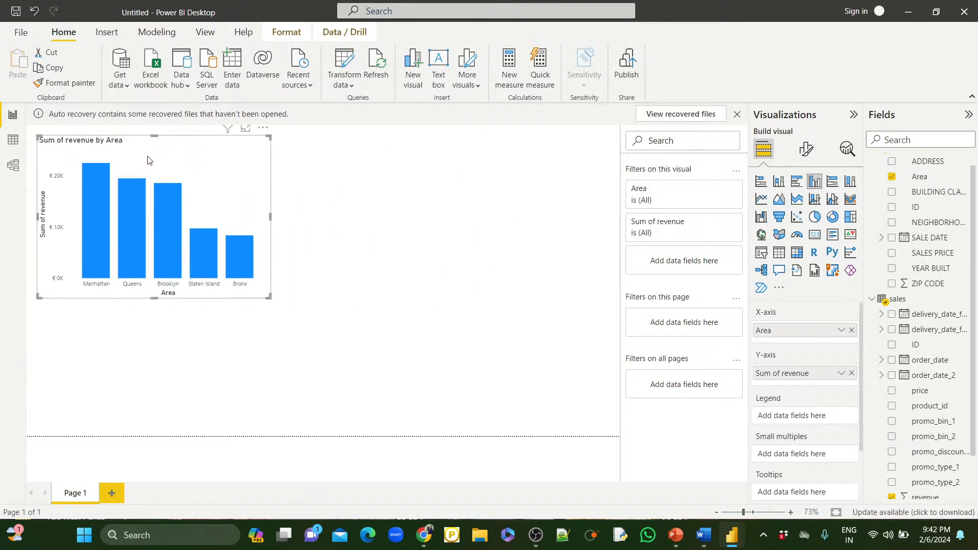
{"action": "left_click", "coordinate": [427, 274]}
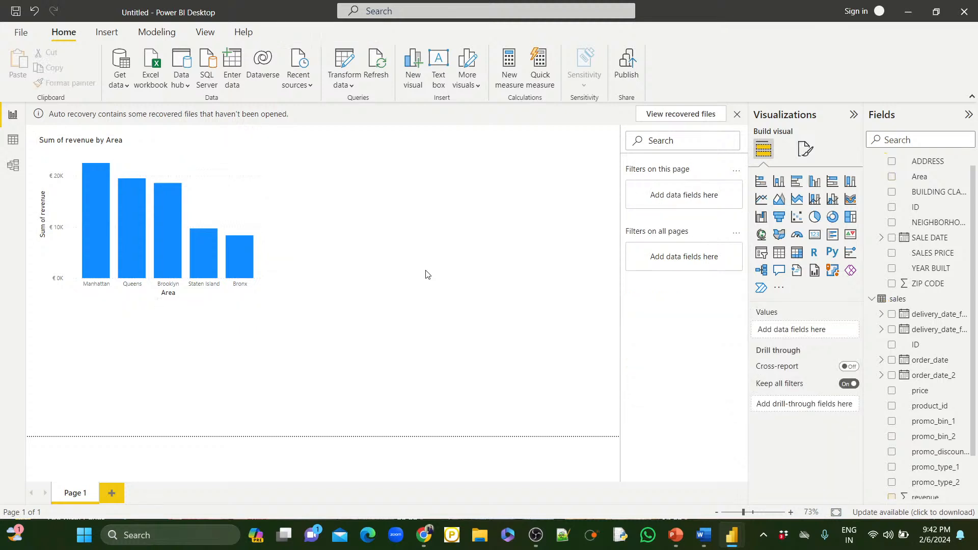